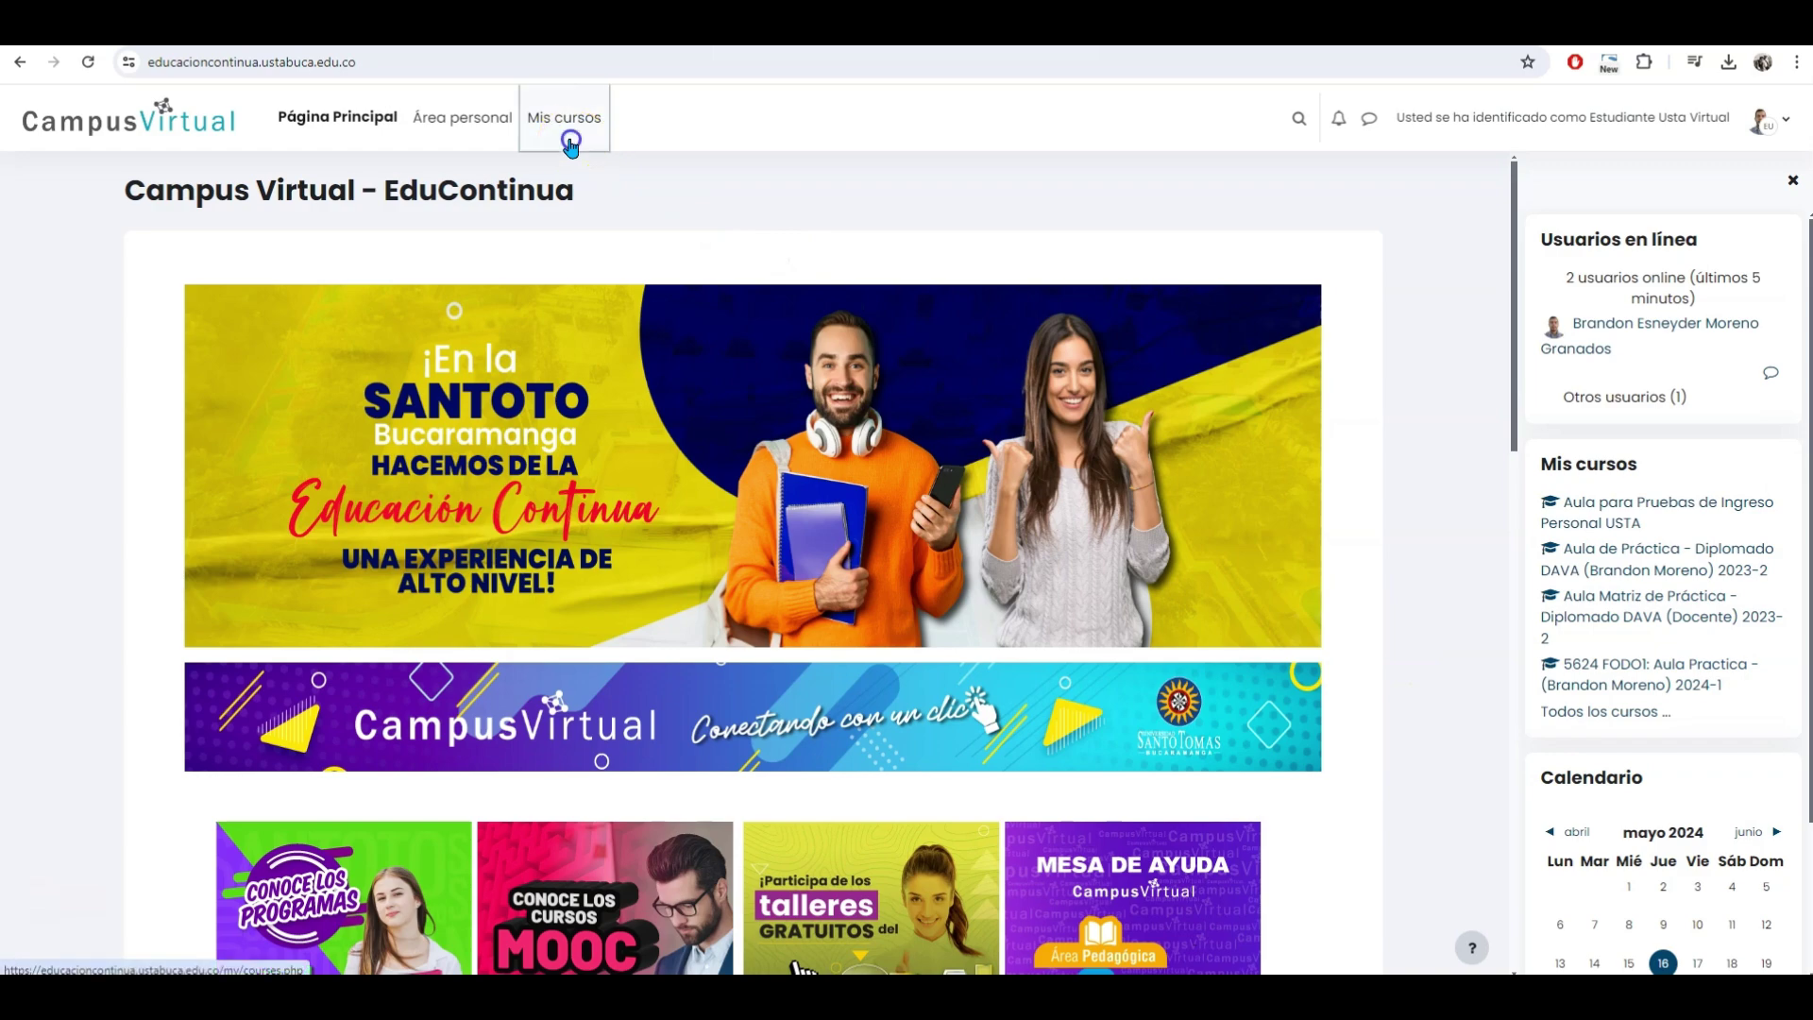
Open the 5624 FODO1: Aula Practica 2024-1 course from the enrolled courses and turn on editing mode
left_click(569, 144)
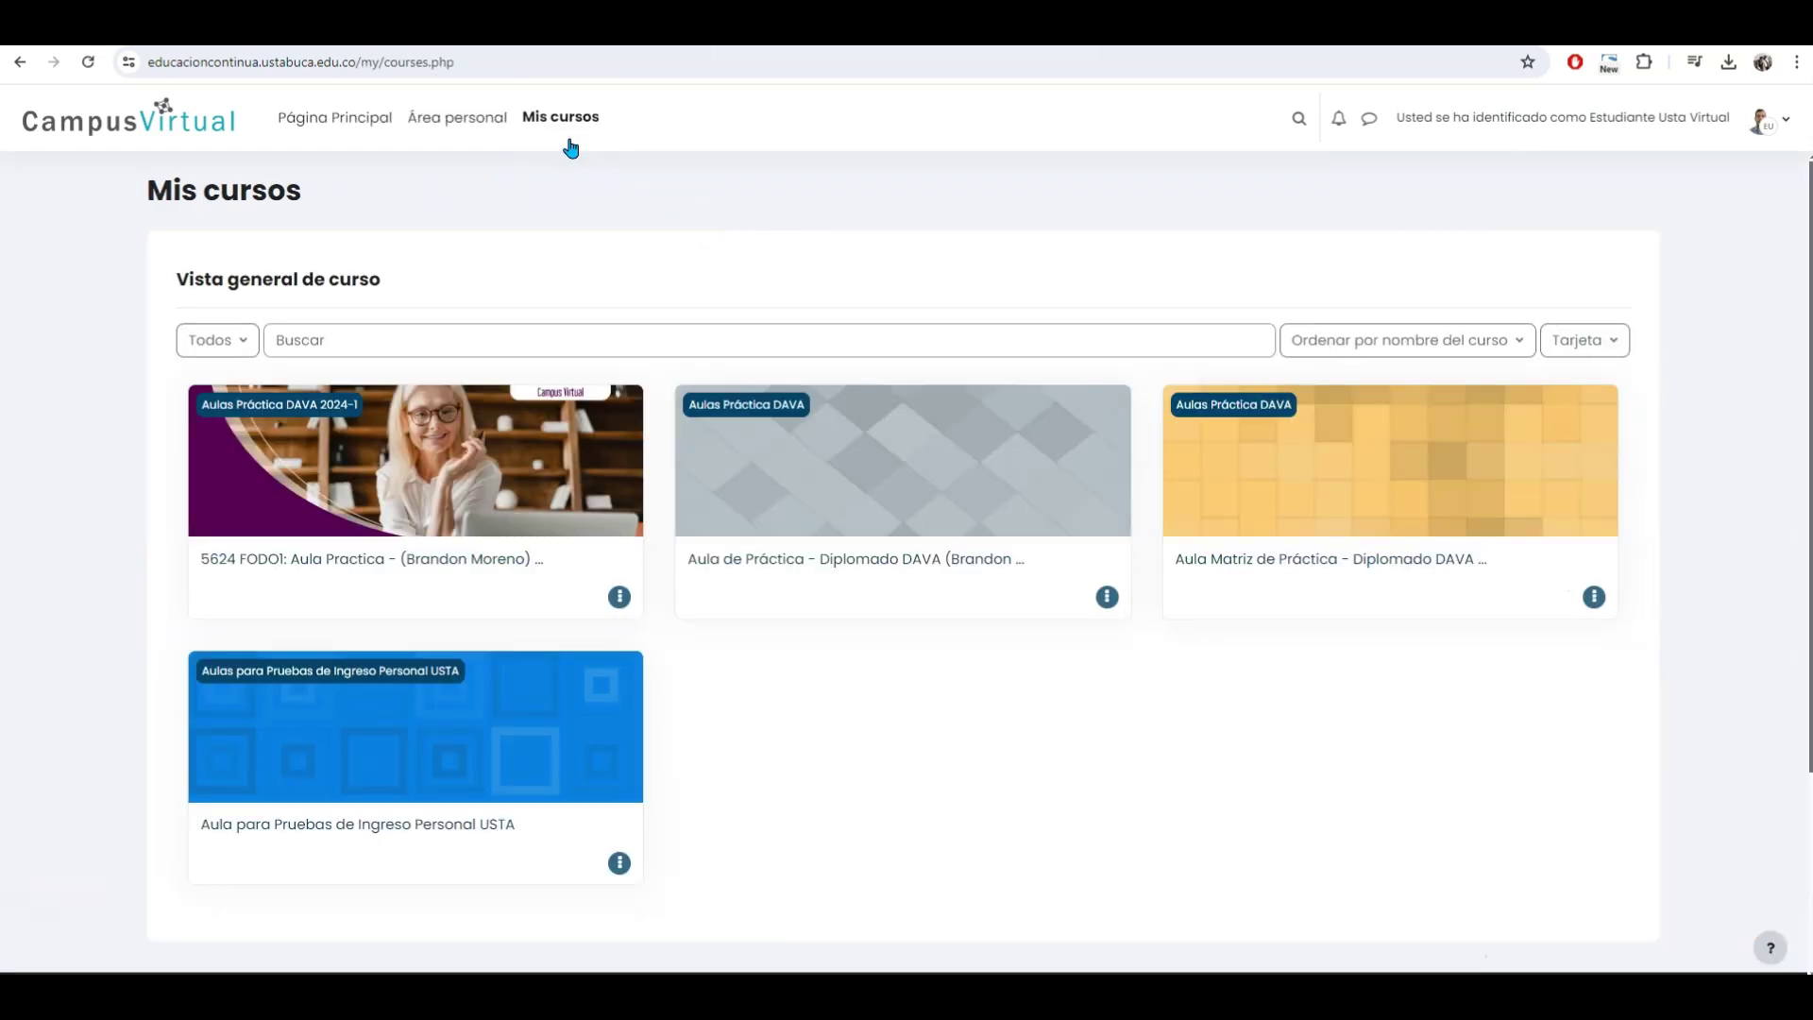
left_click(463, 506)
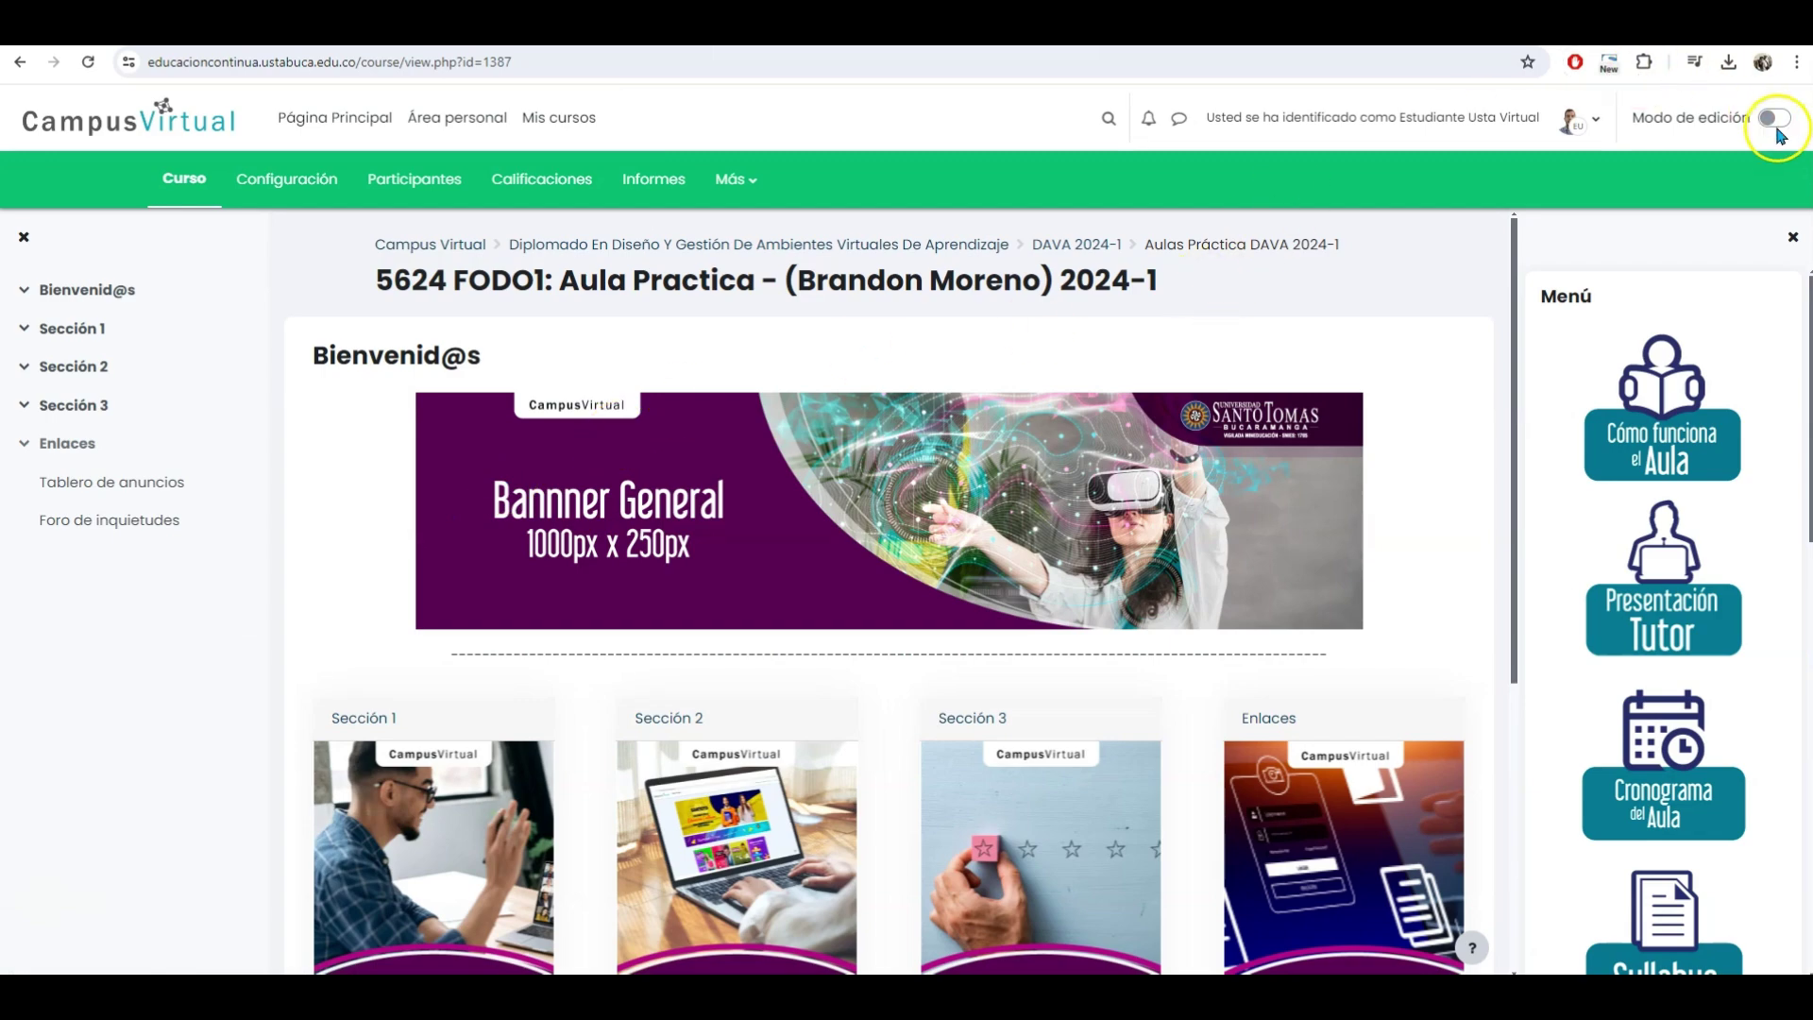
left_click(1775, 123)
Add a new Foro activity at the end of Sección 1
scroll(760, 857, "down", 15)
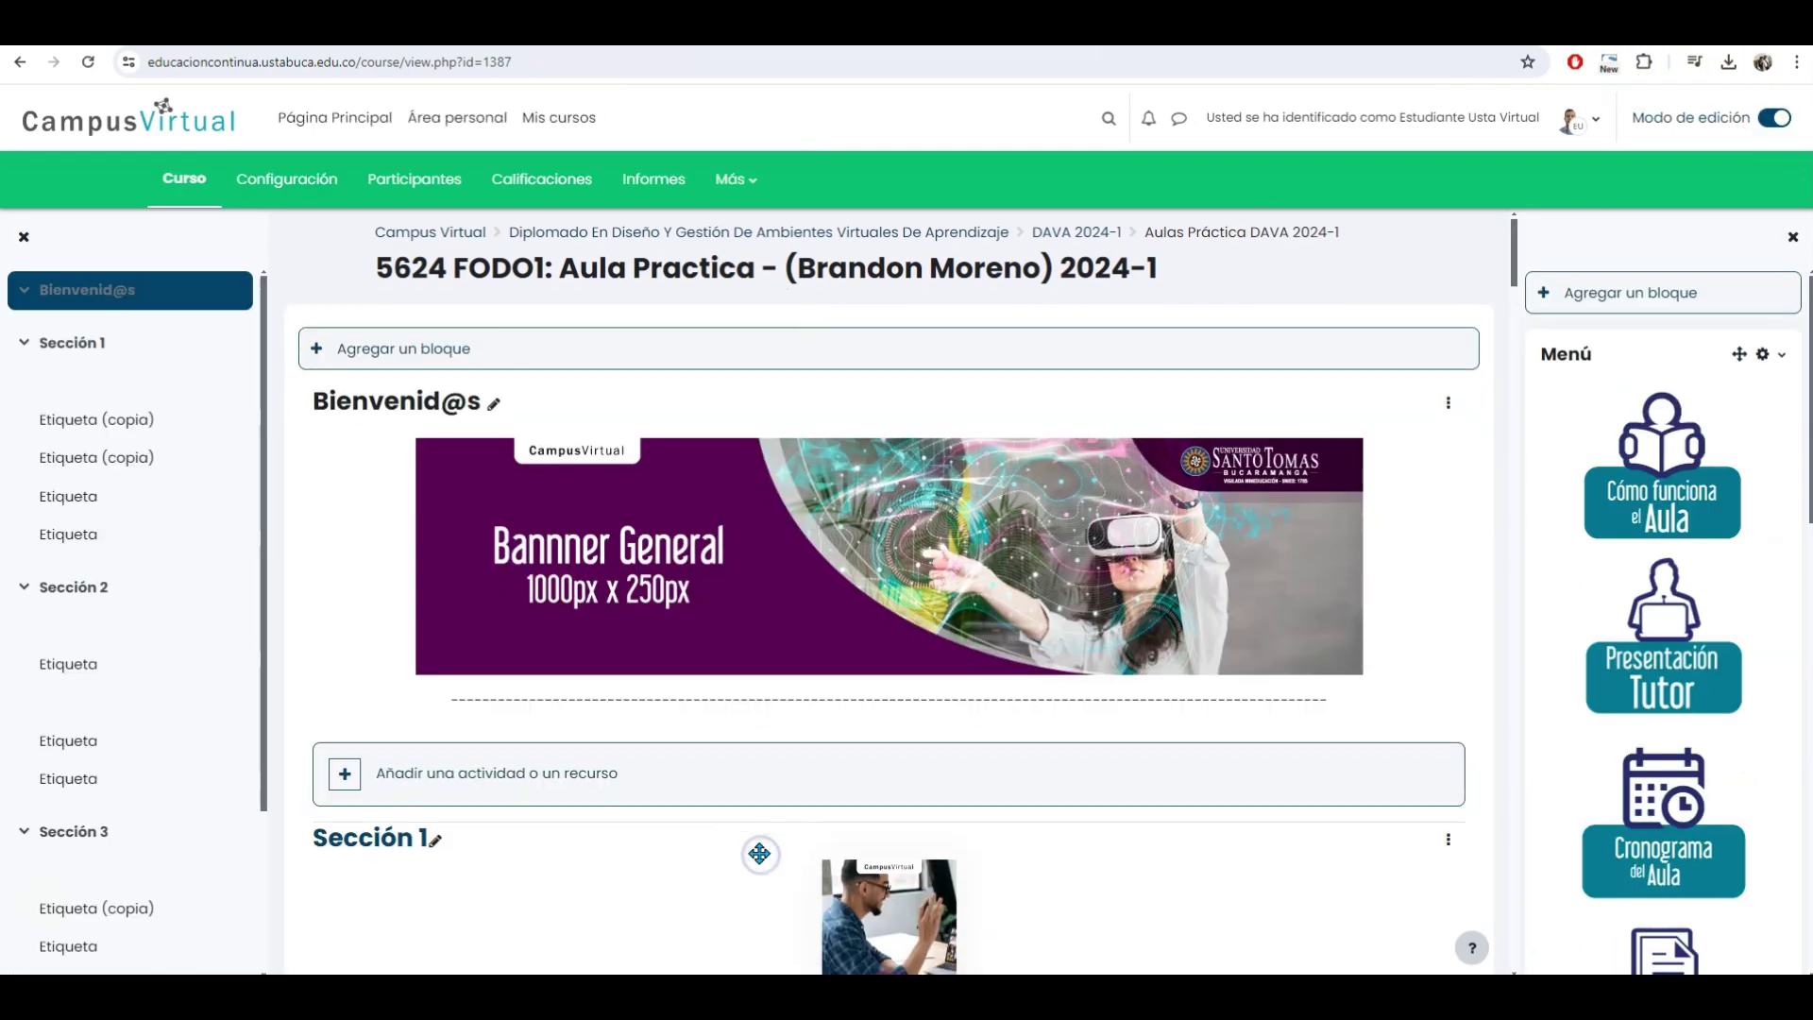
scroll(755, 854, "up", 4)
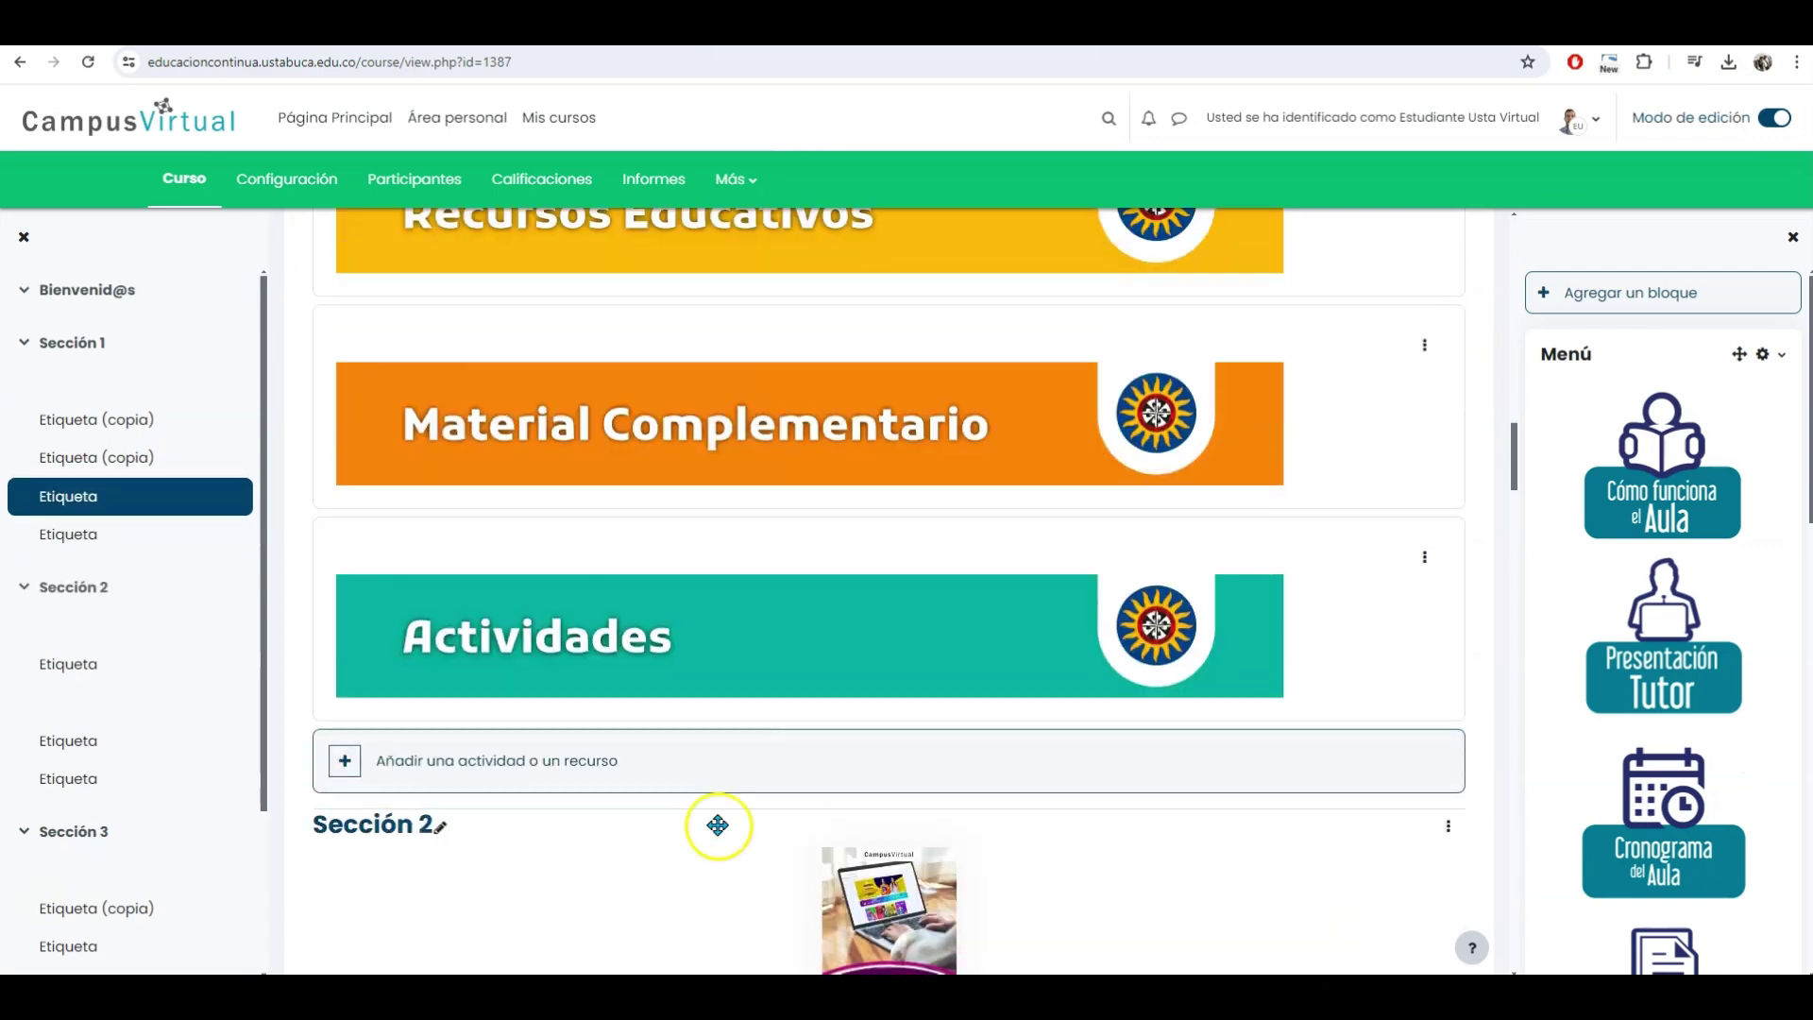
left_click(586, 761)
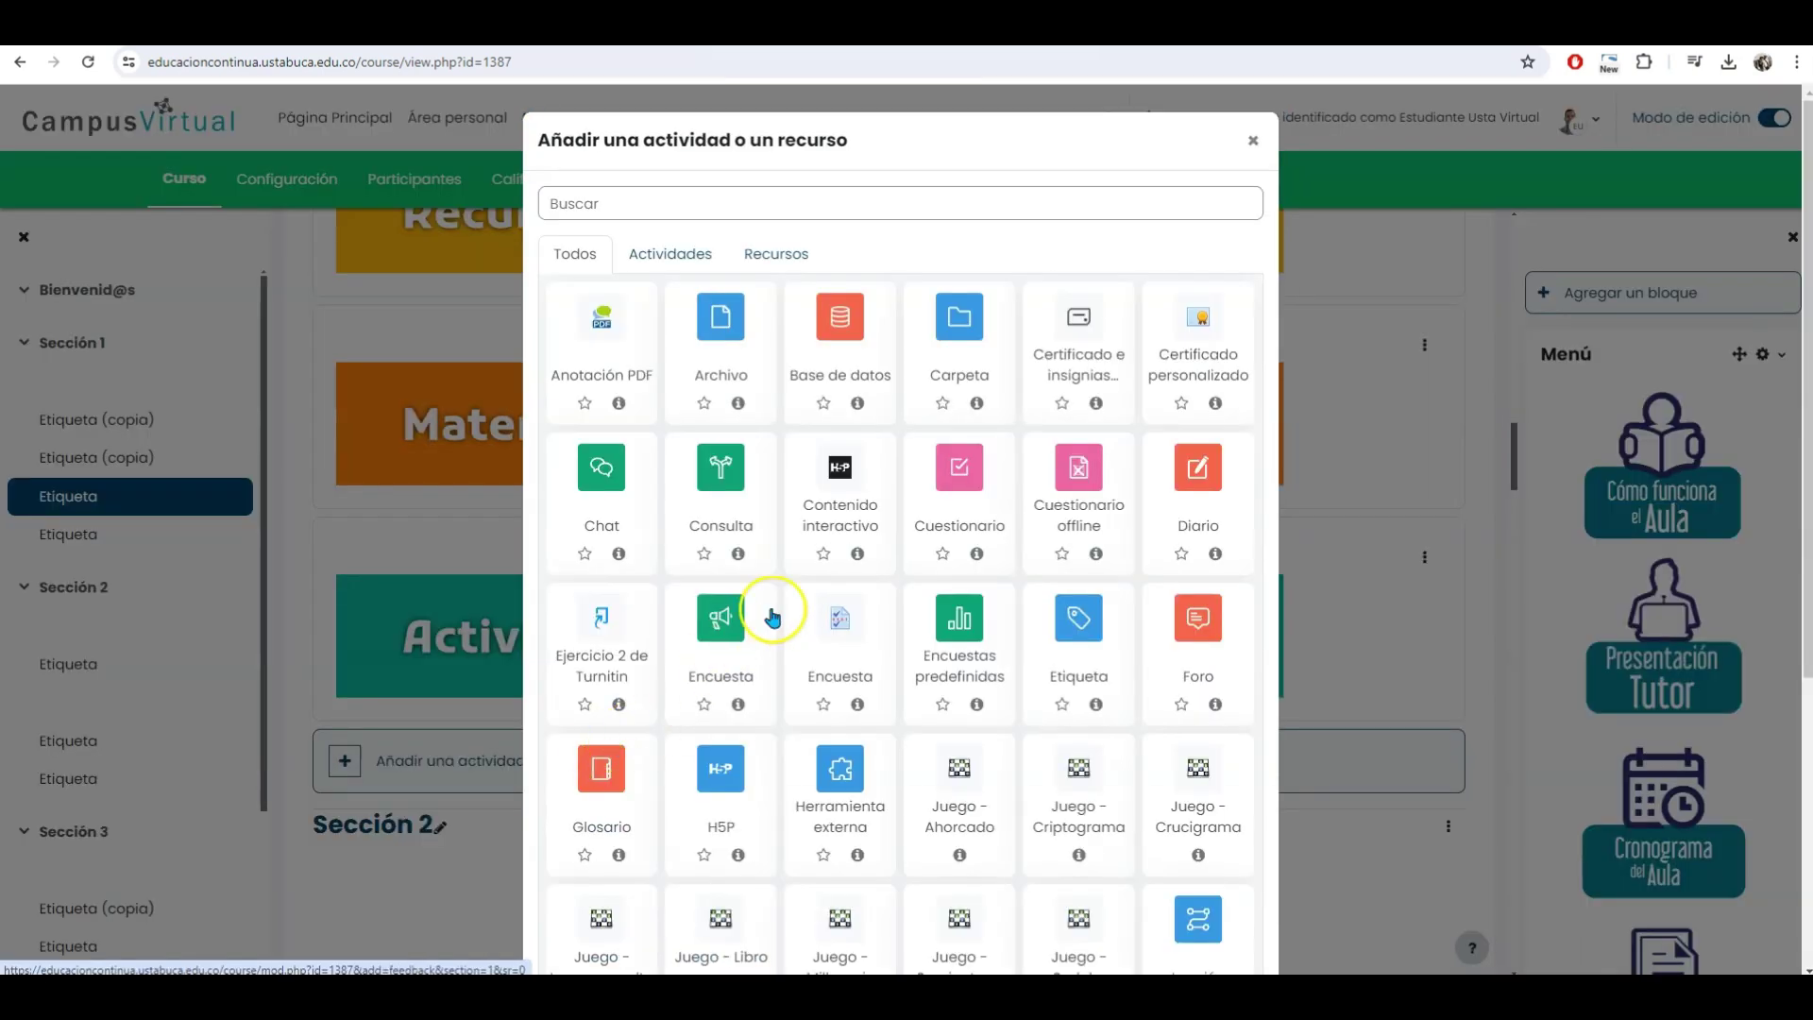
left_click(1194, 639)
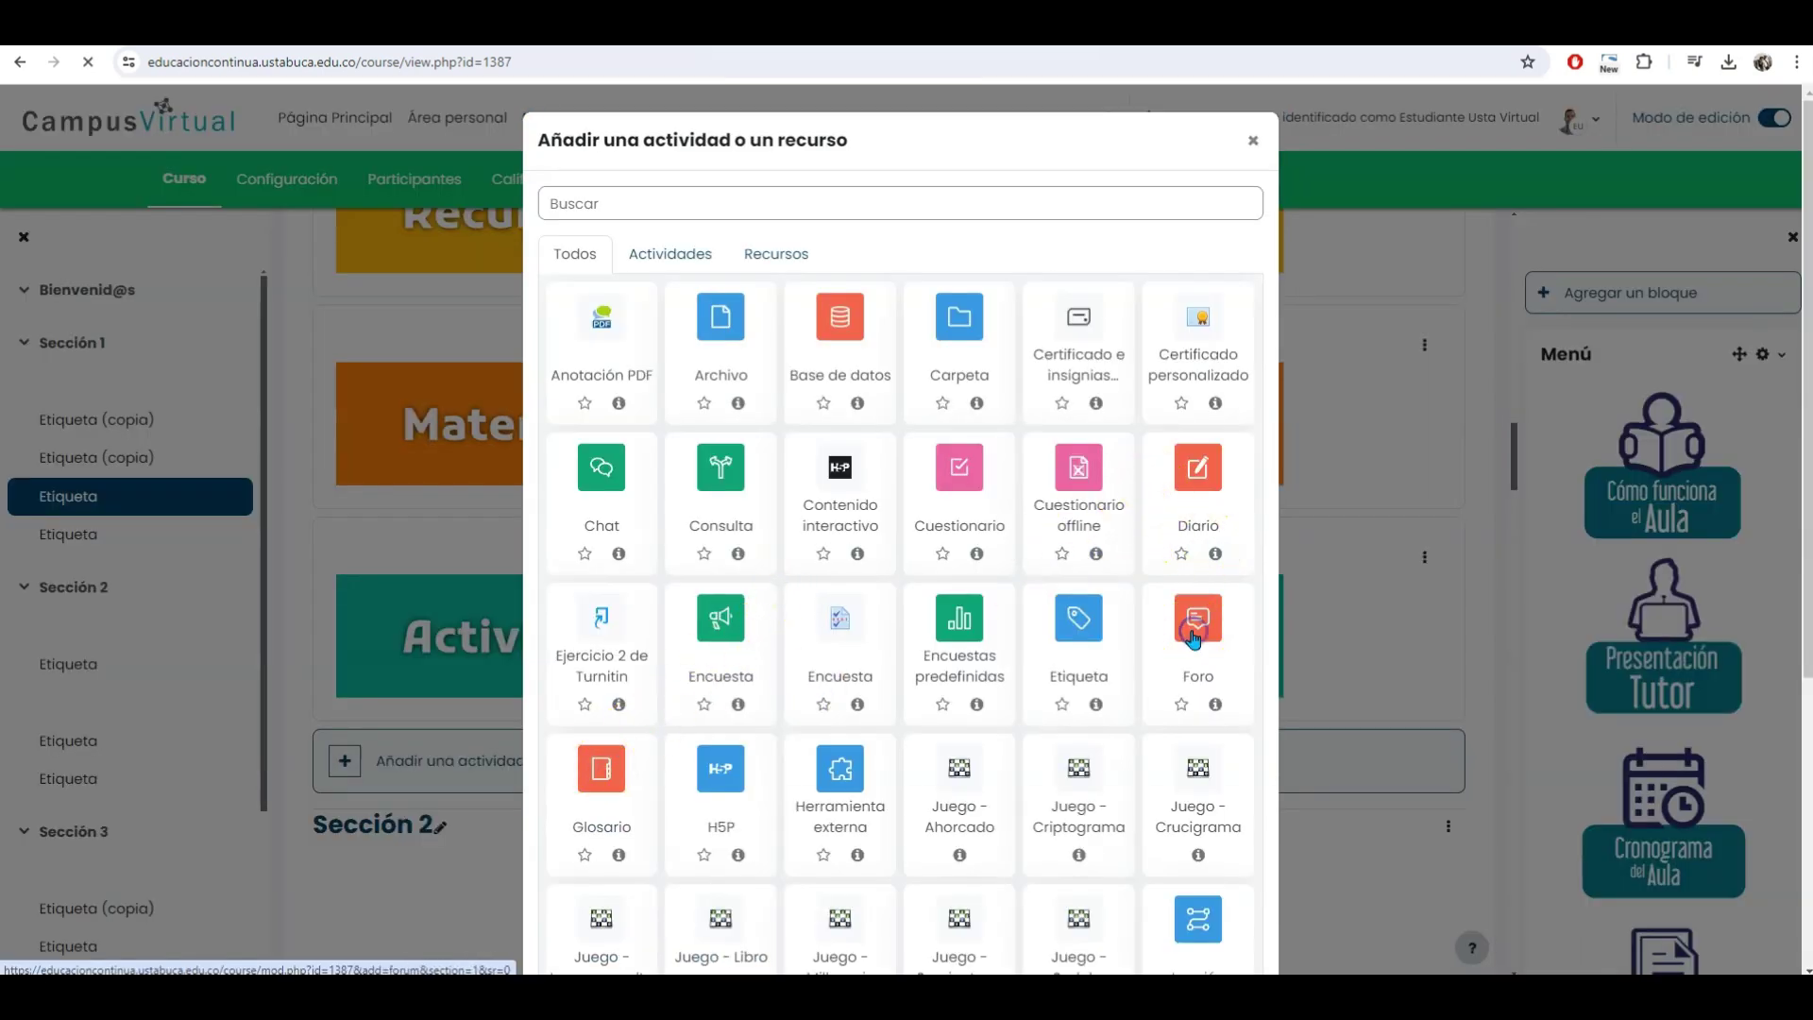
Name the new forum "Foro prueba"
left_click(667, 508)
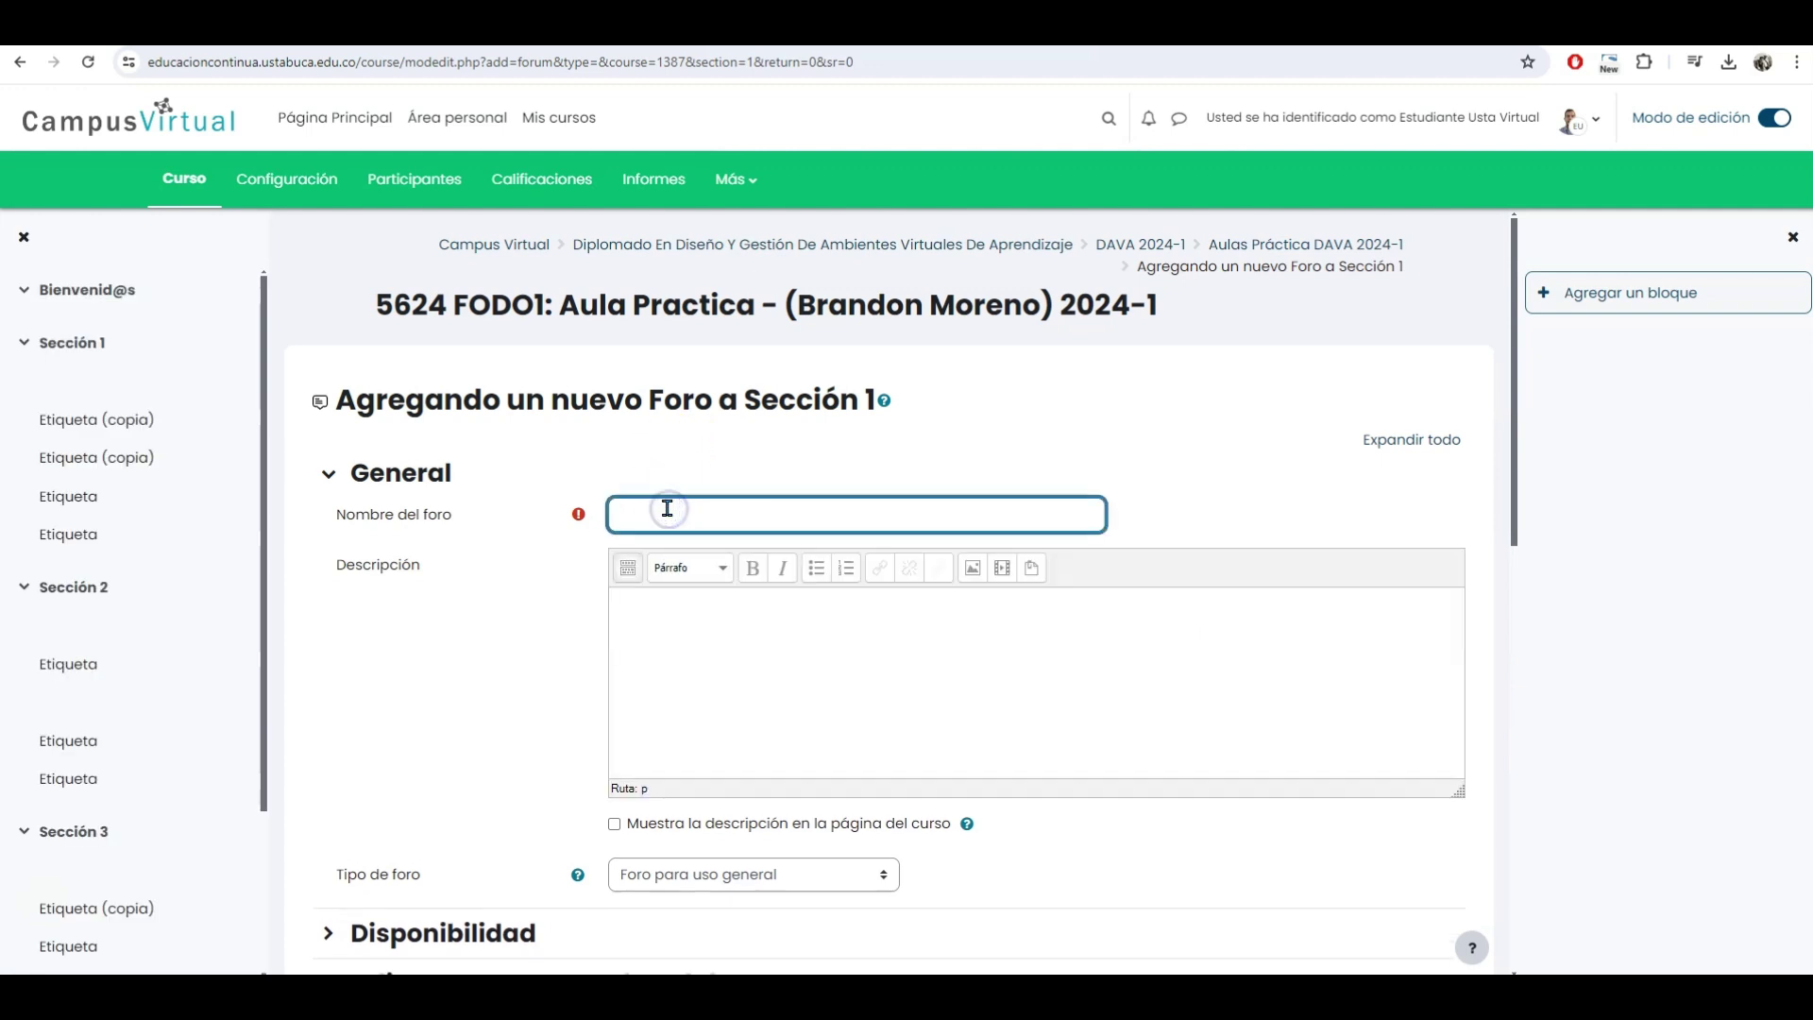
type("Foro pr")
key("BackSpace")
type("prueba")
Enter the description "Este foro está habilitado para estar en contacto con los estudiantes y realizar tutoría permanente al proceso que se desarrolla, independiente de la asignatura"
left_click(691, 647)
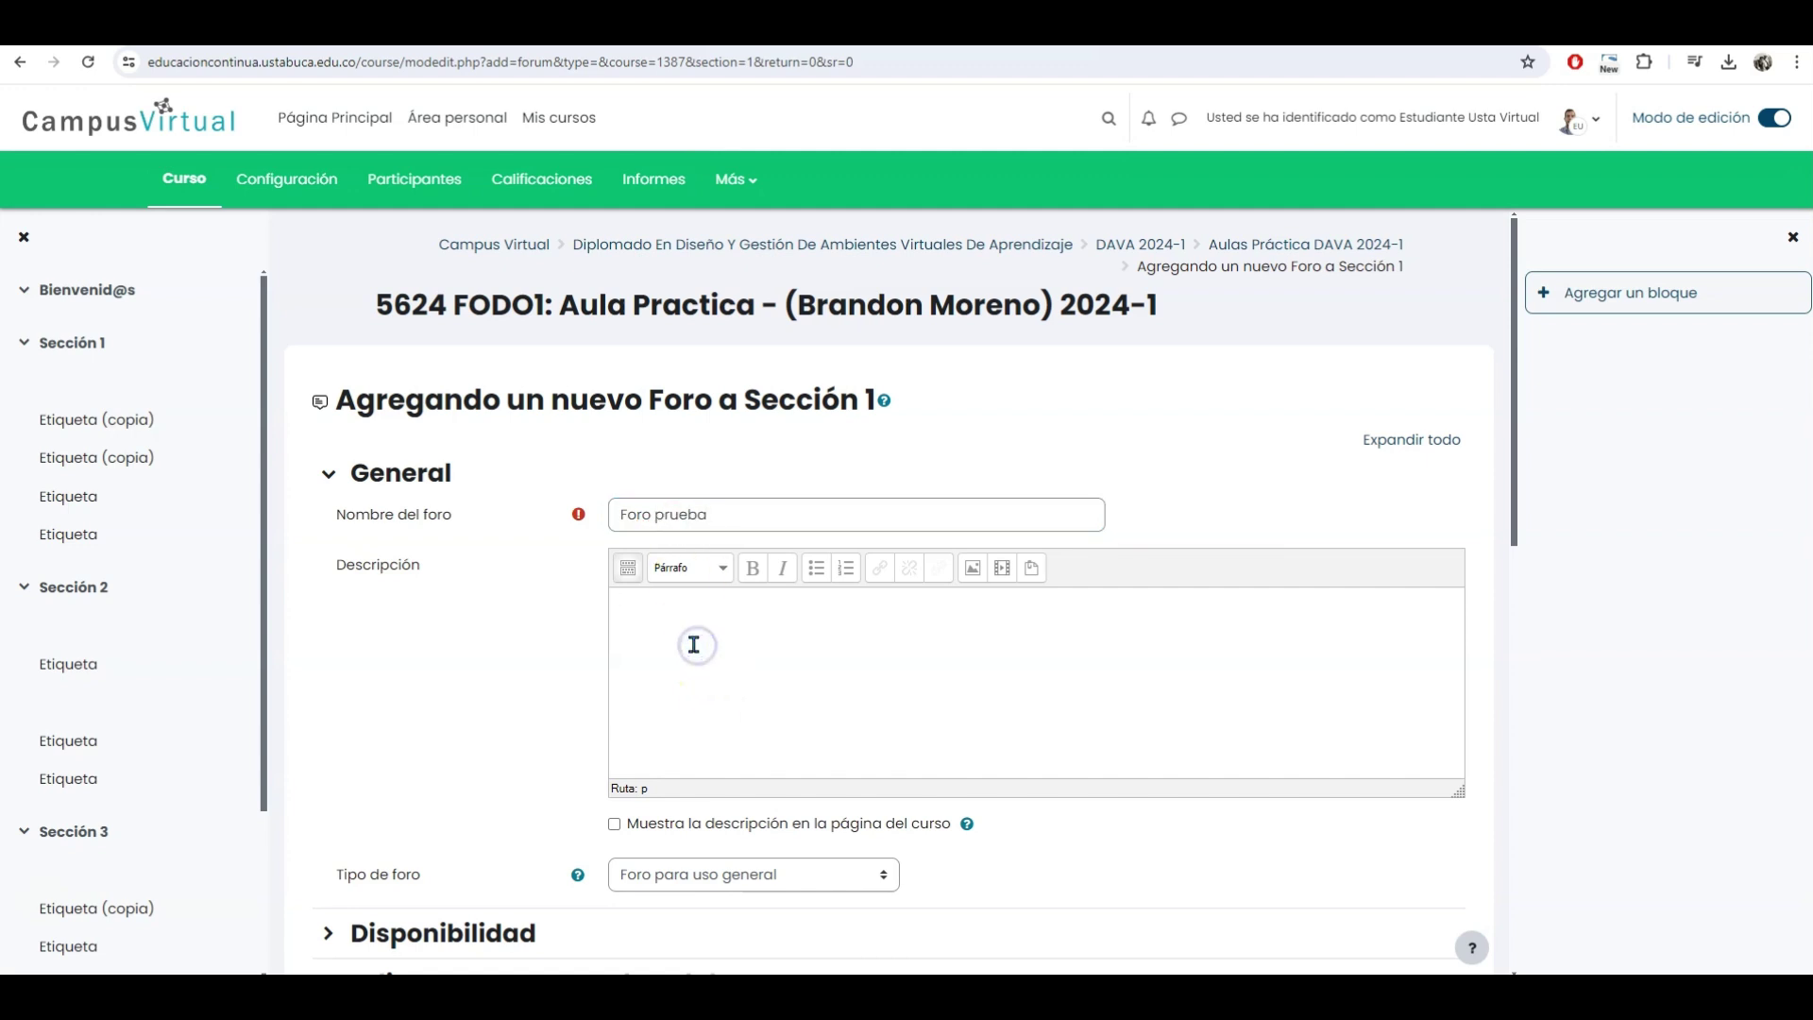
type("Este foro está habilitado para estar en contacto con los estudiantes y realizar tutoría permanente al proceso que se desarrolla, independiente de la asignatura")
Review the available forum types and choose Foro para uso general
scroll(586, 624, "down", 2)
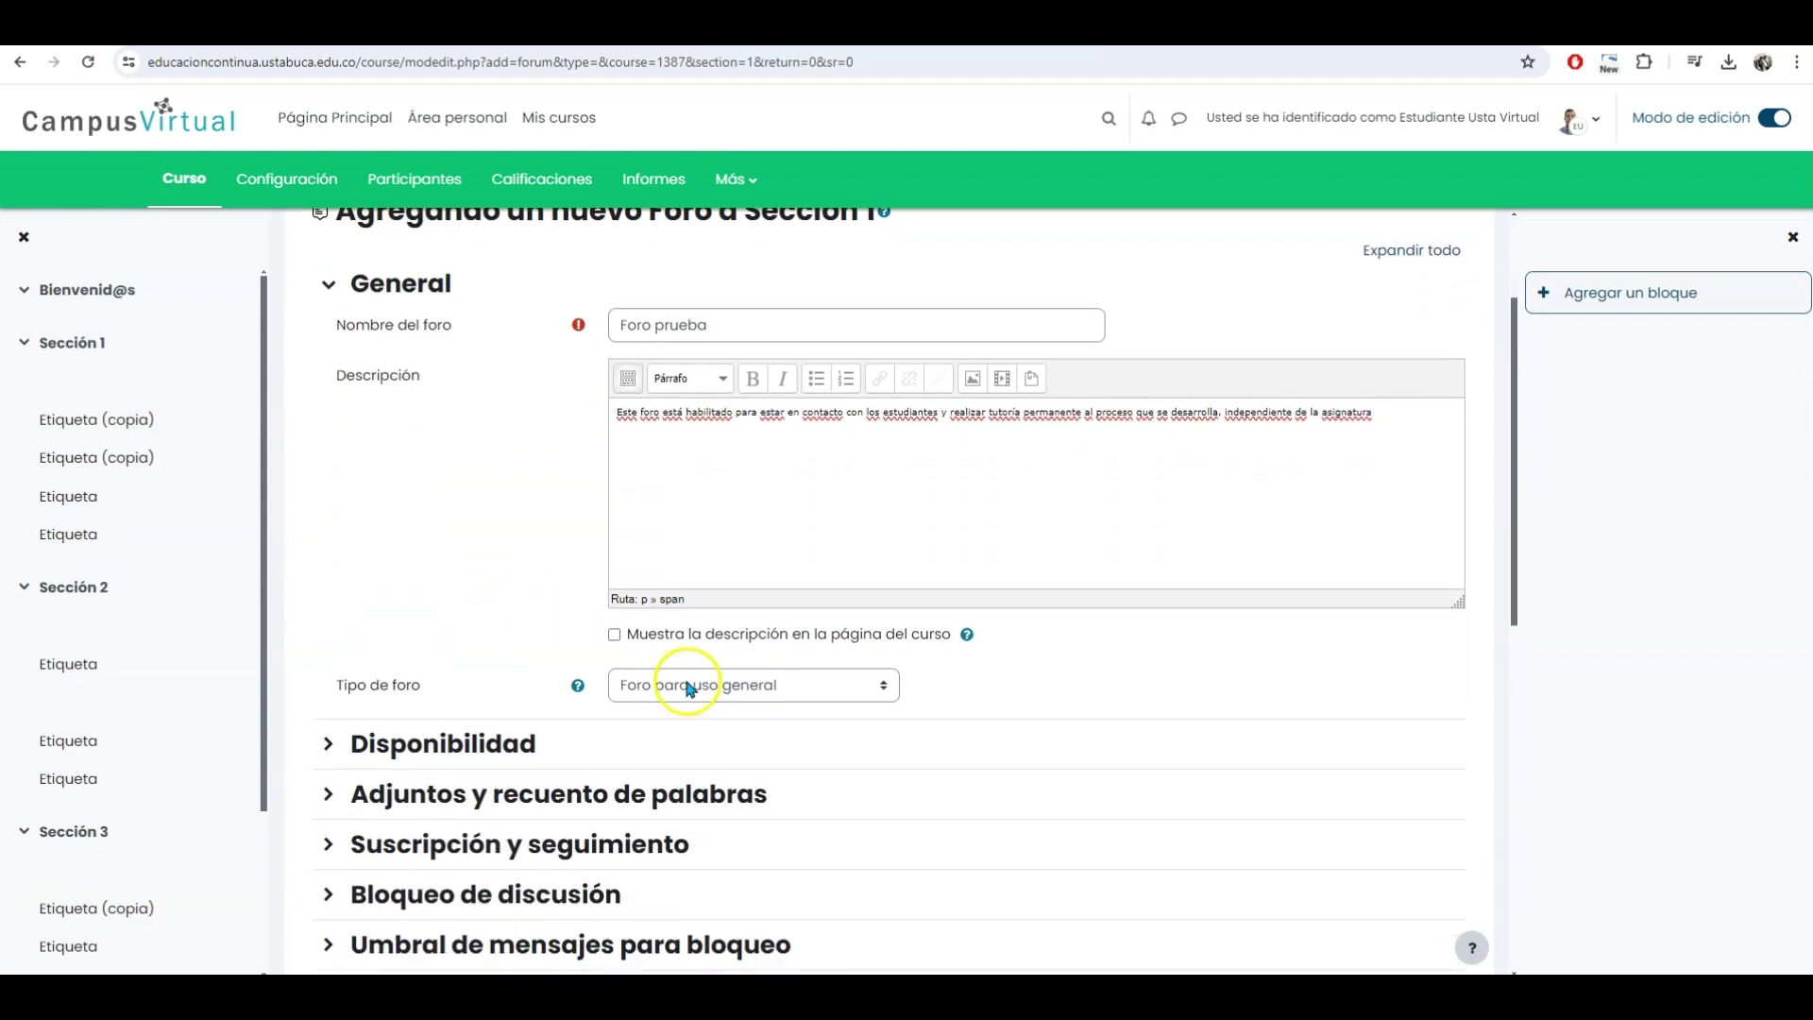
left_click(885, 690)
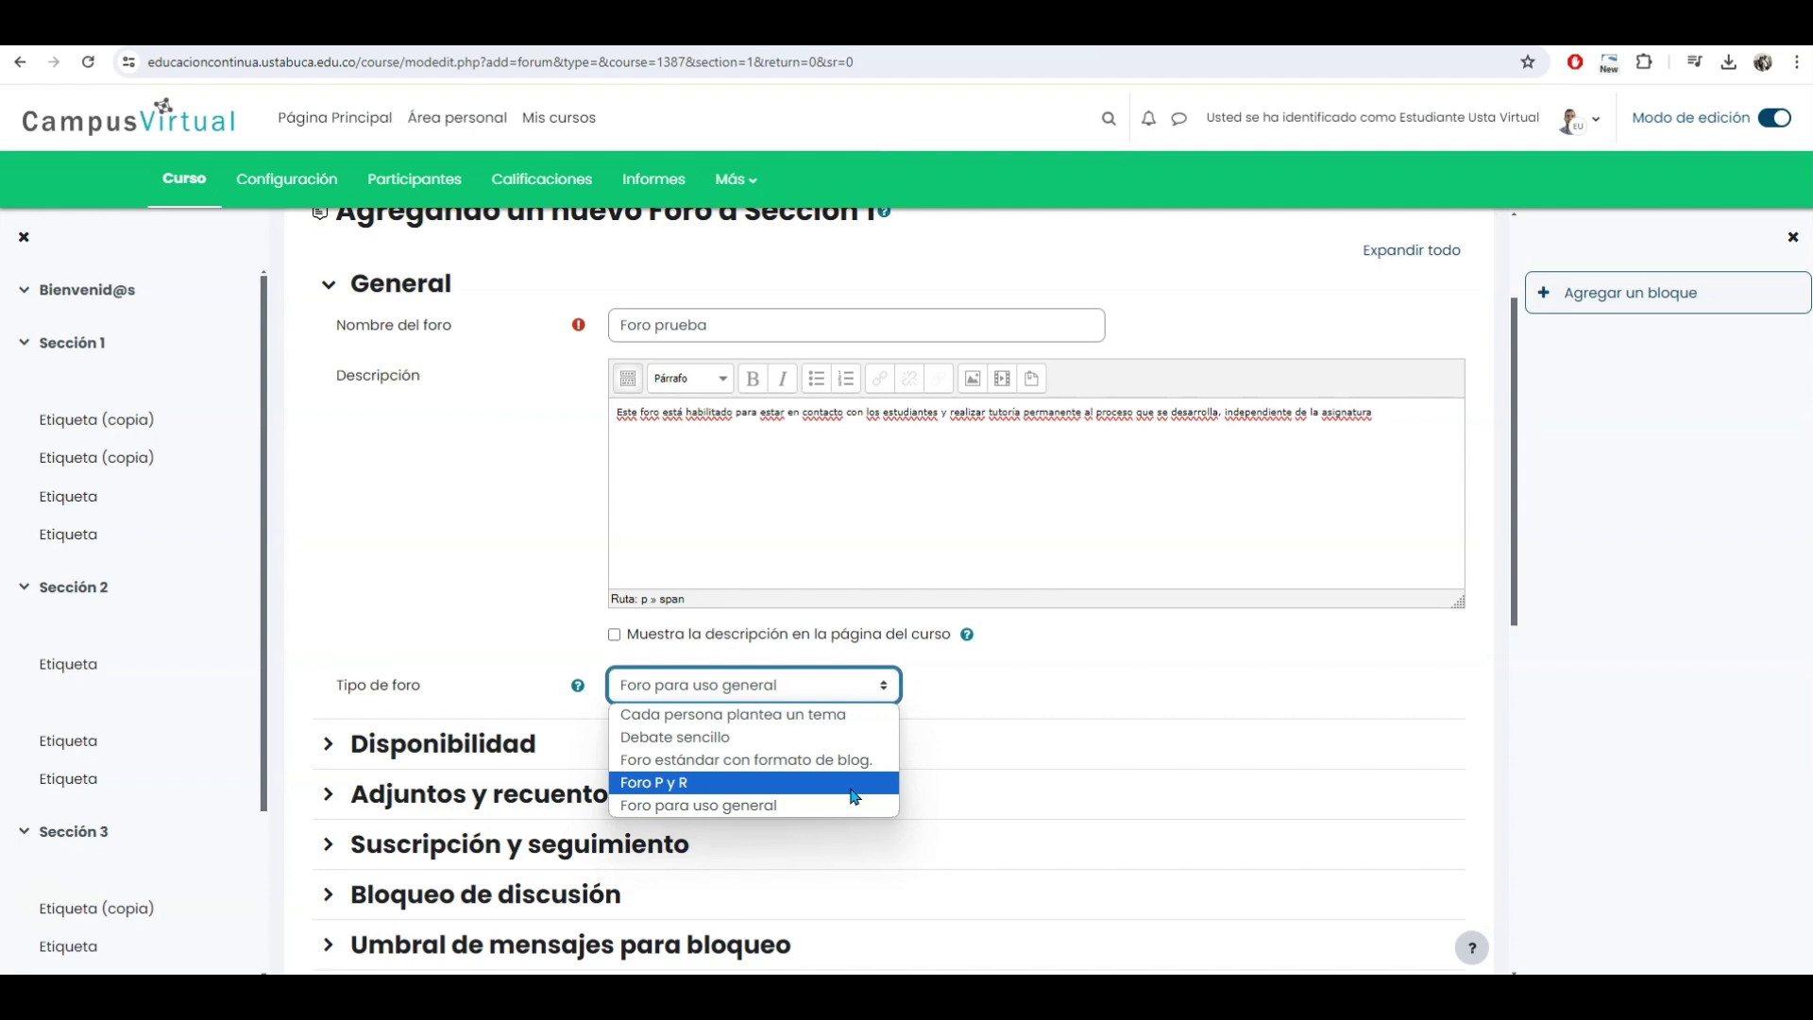
left_click(878, 763)
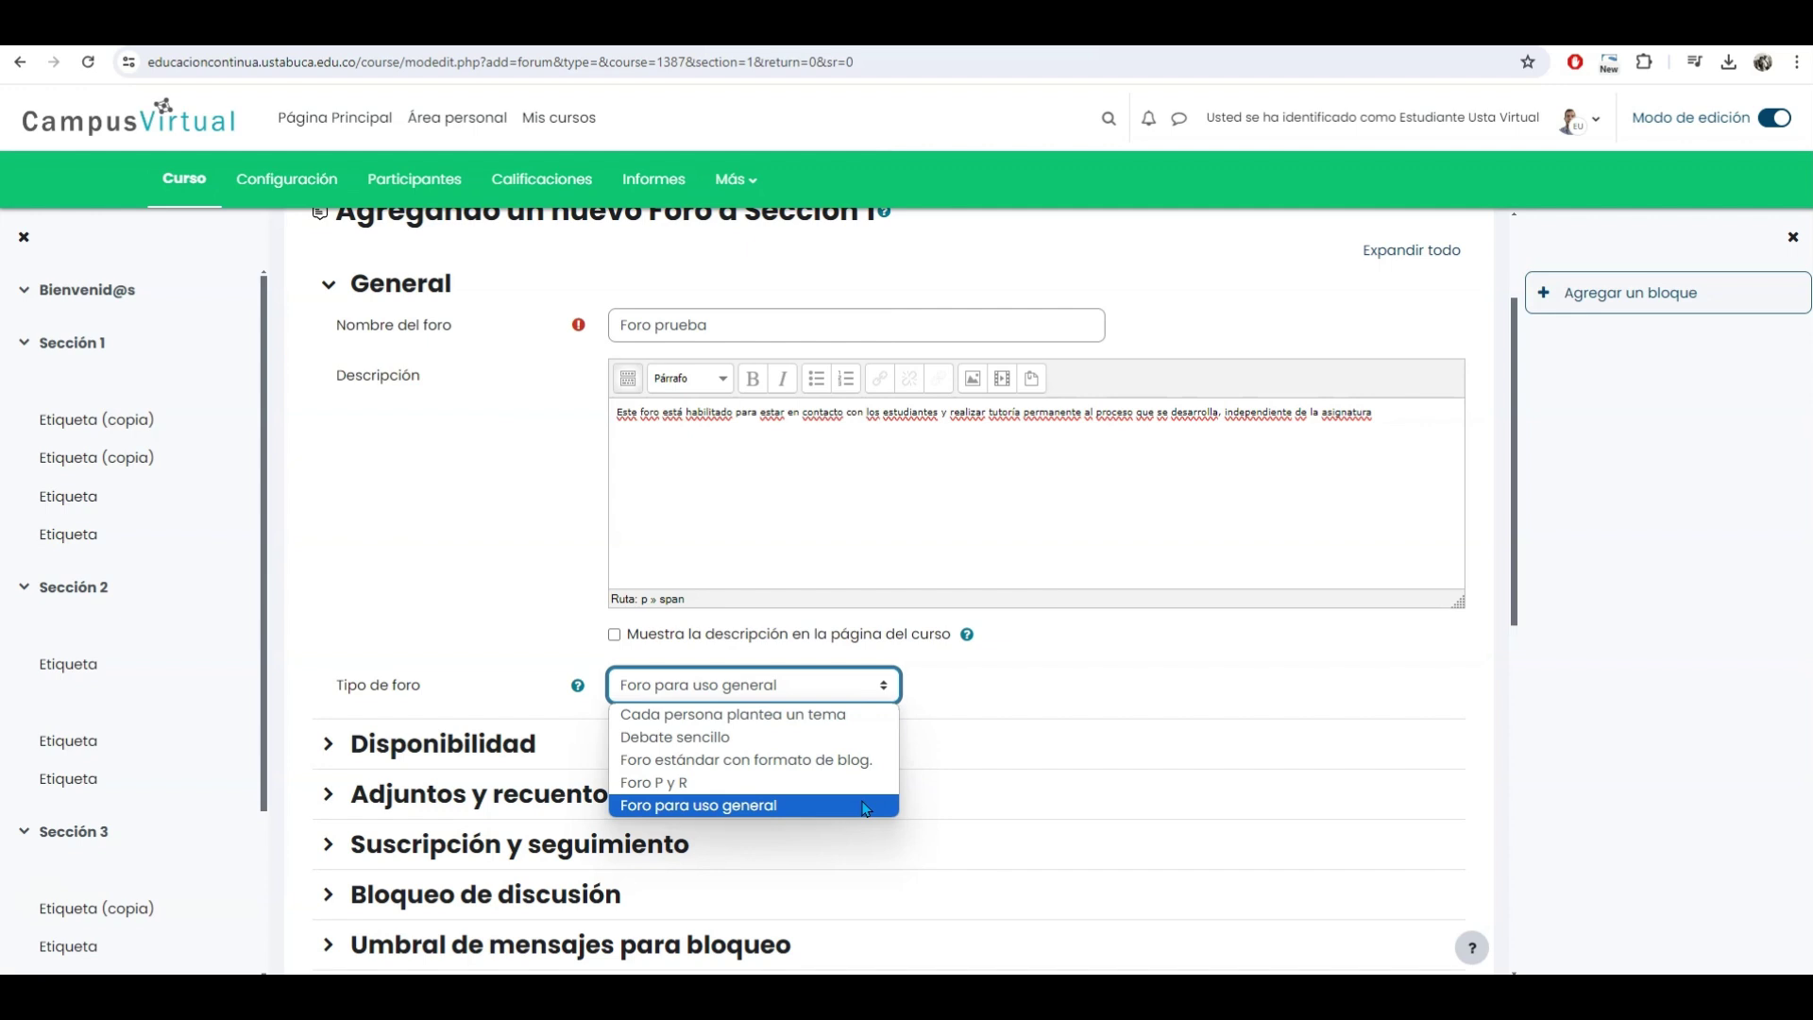
left_click(866, 809)
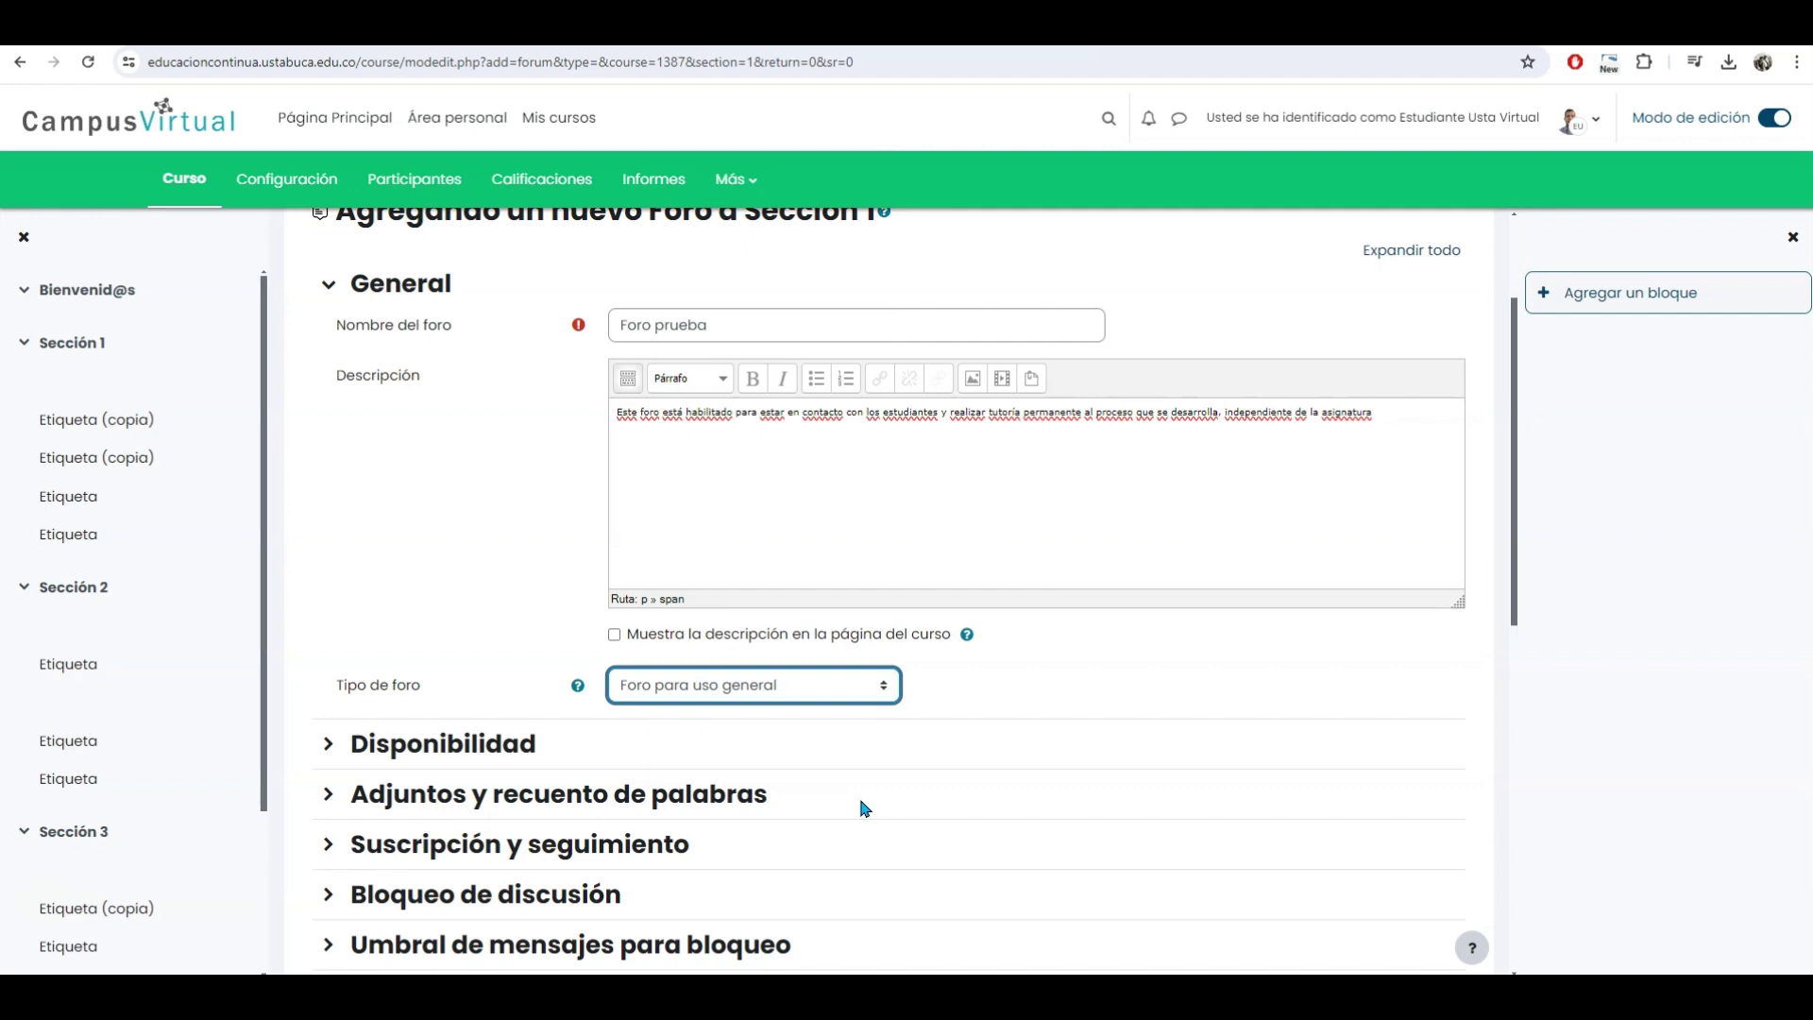
Enable the forum's delivery date and cut-off date under Disponibilidad, setting the cut-off day to 18 mayo 2024
scroll(865, 810, "down", 1)
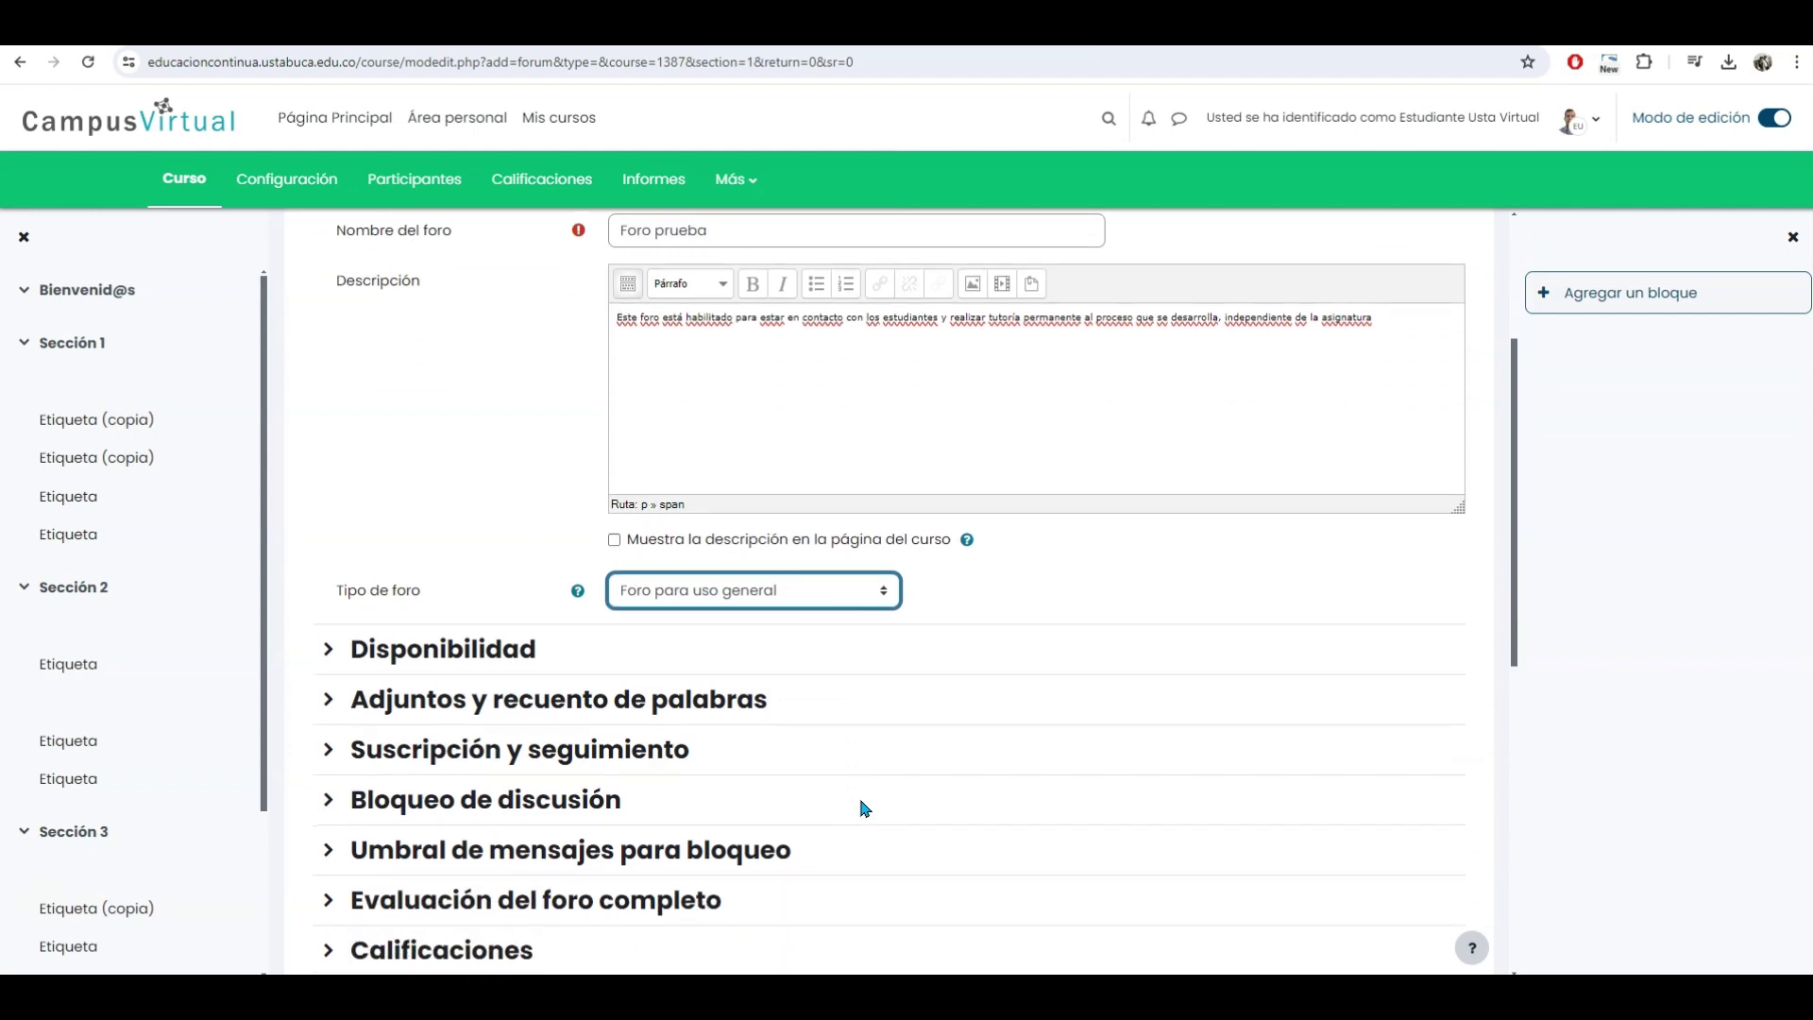
left_click(328, 652)
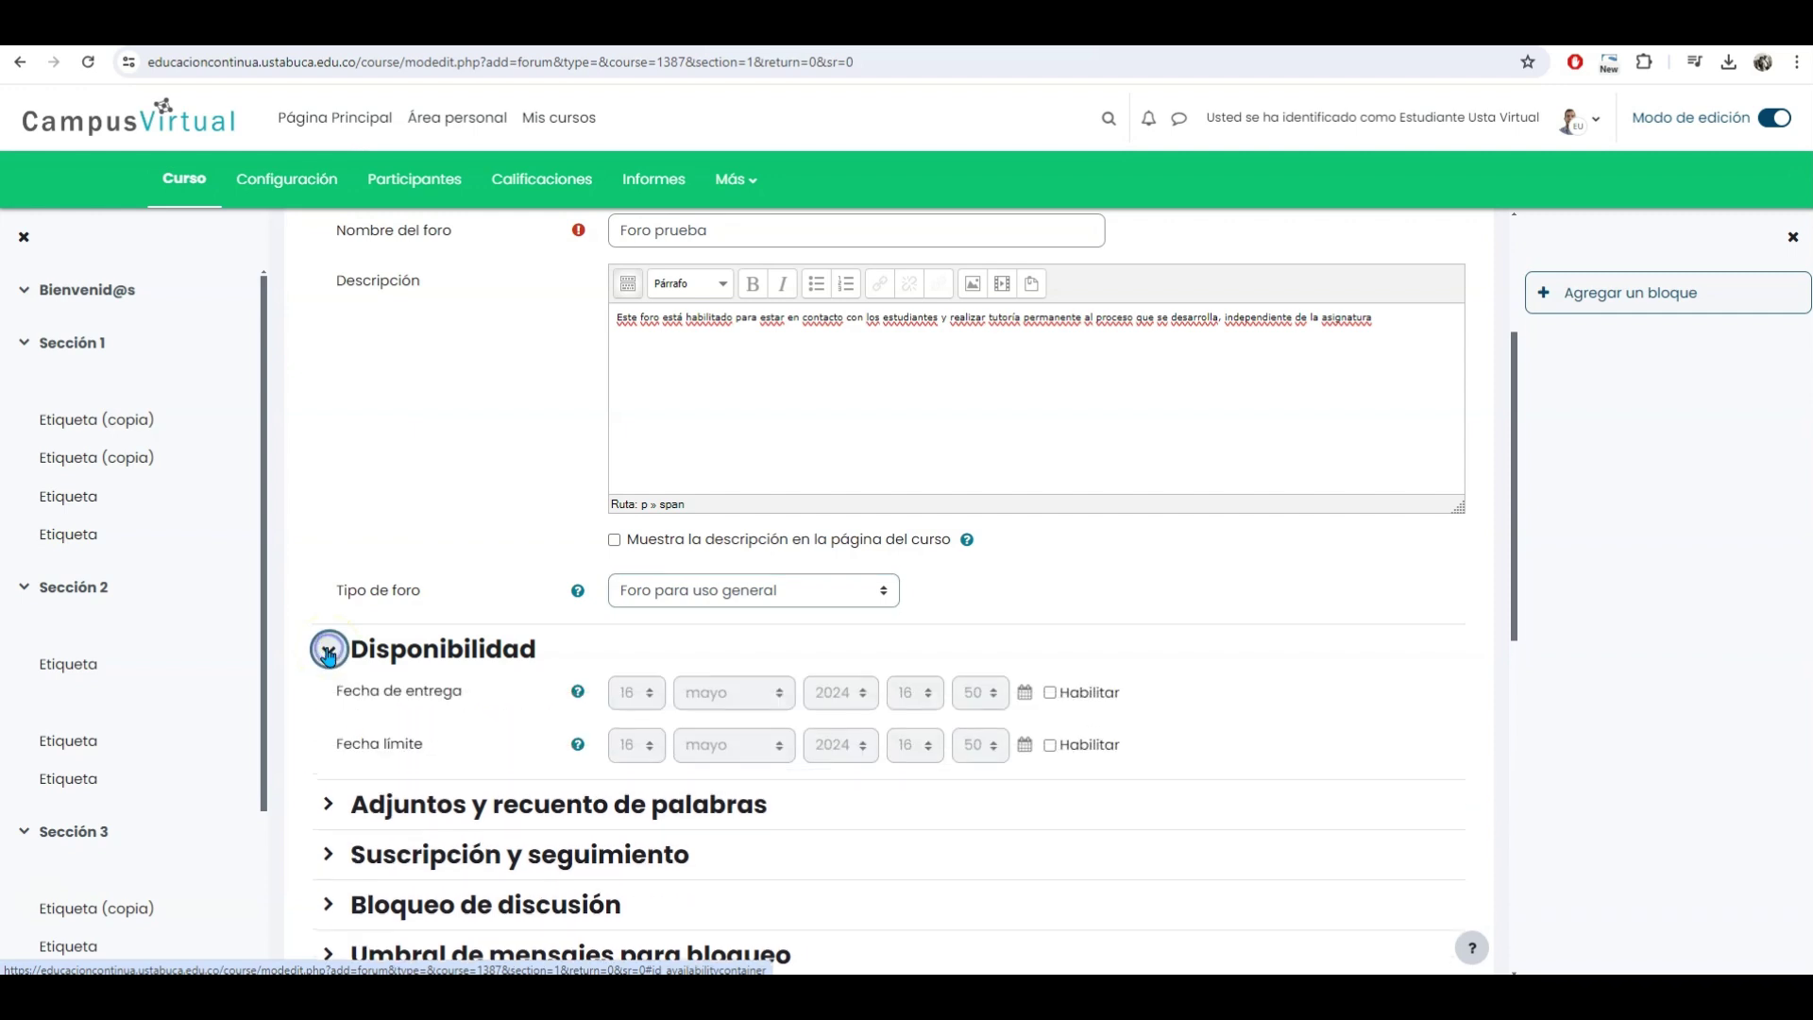
left_click(1051, 697)
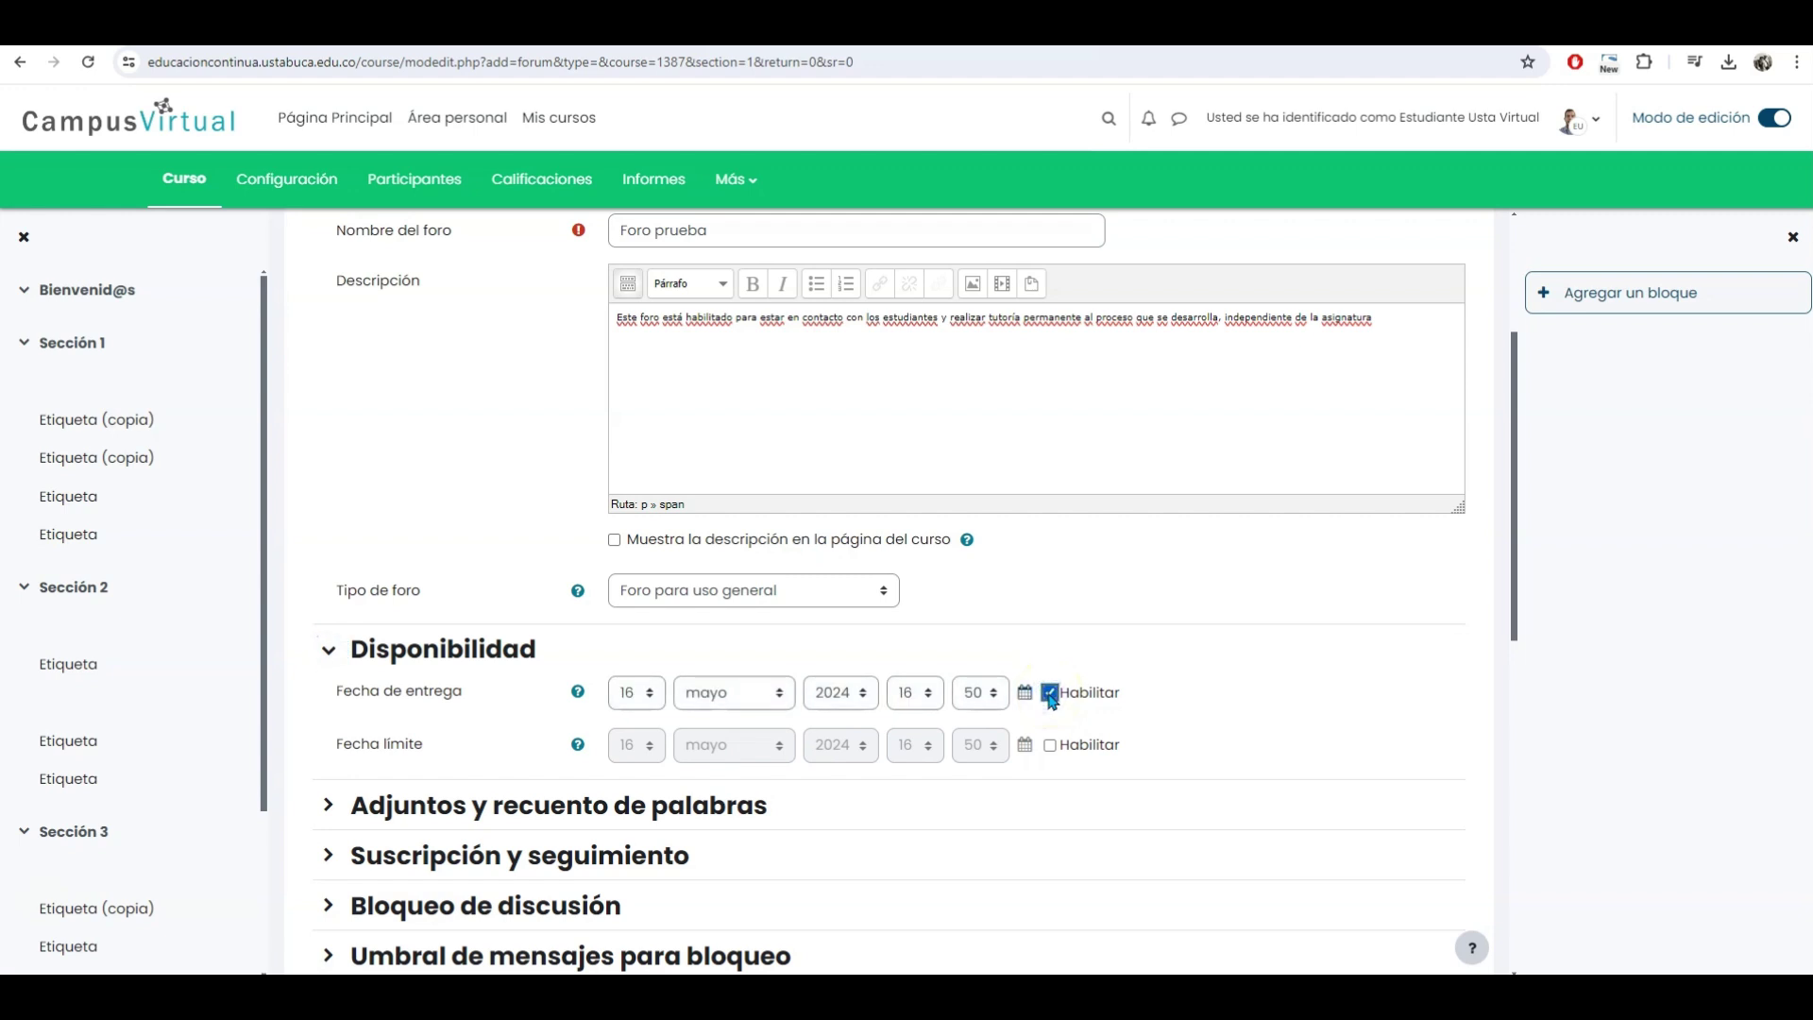
left_click(1049, 746)
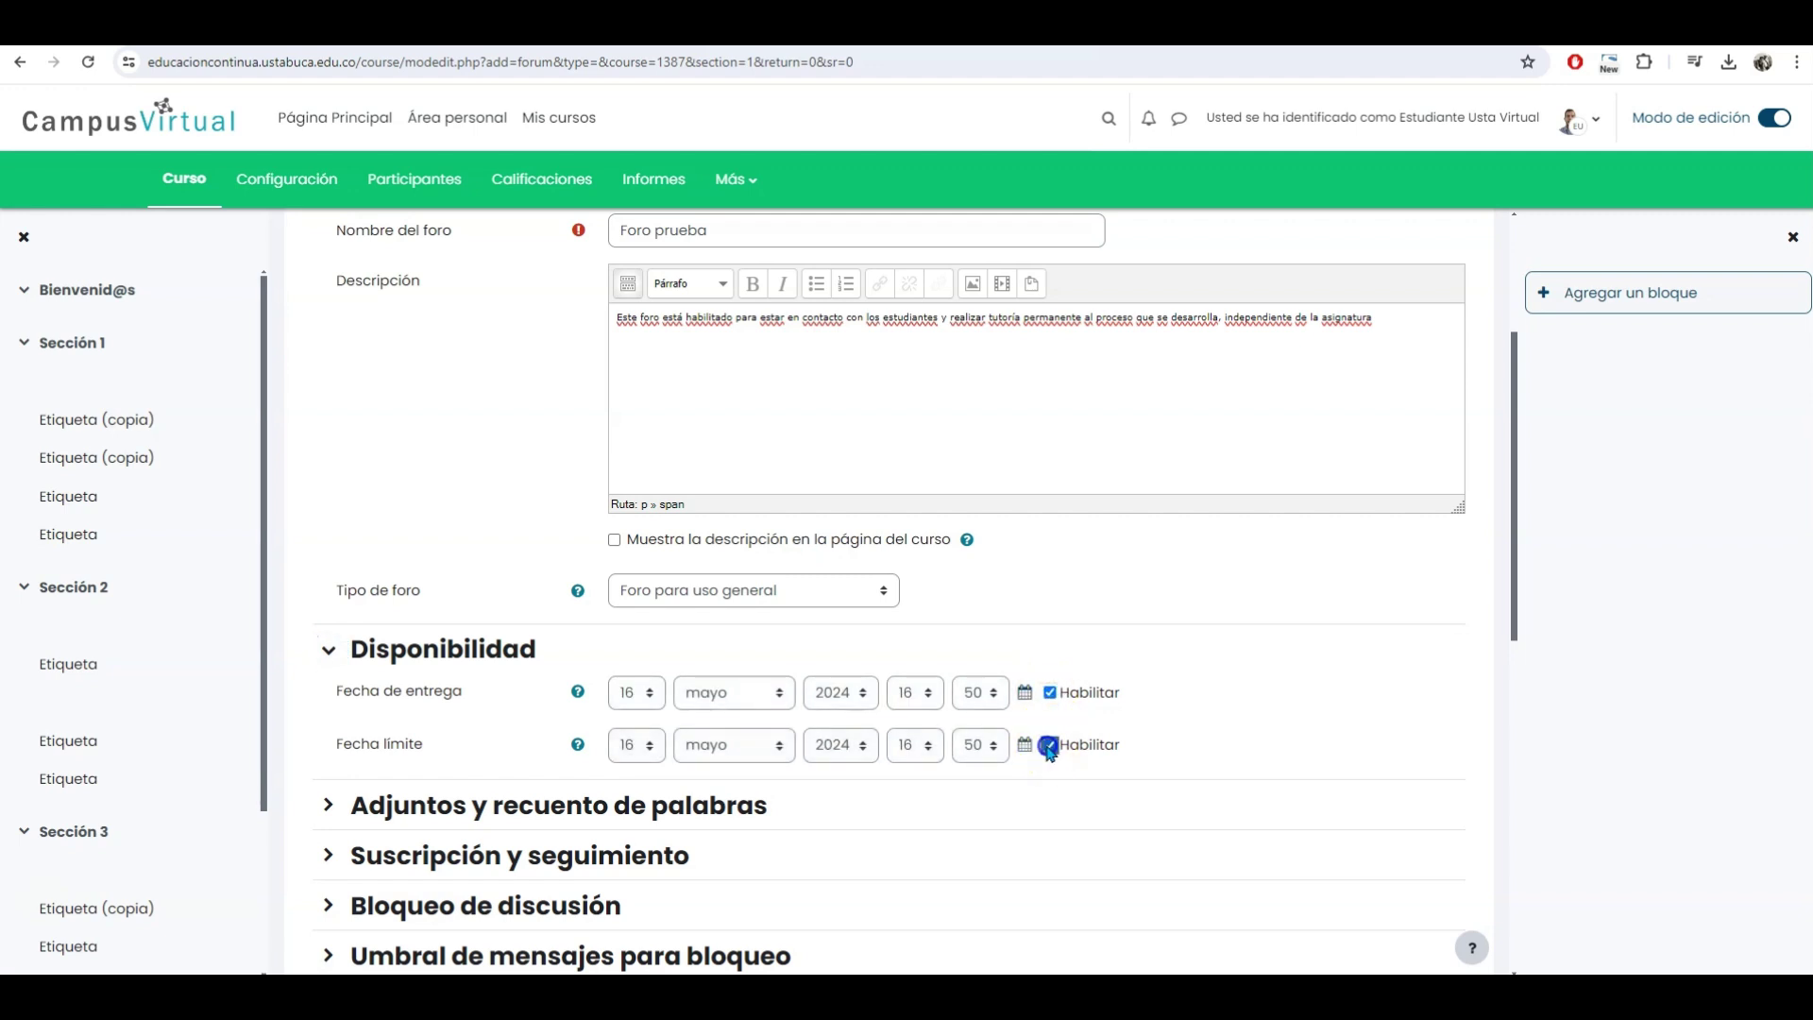
left_click(648, 747)
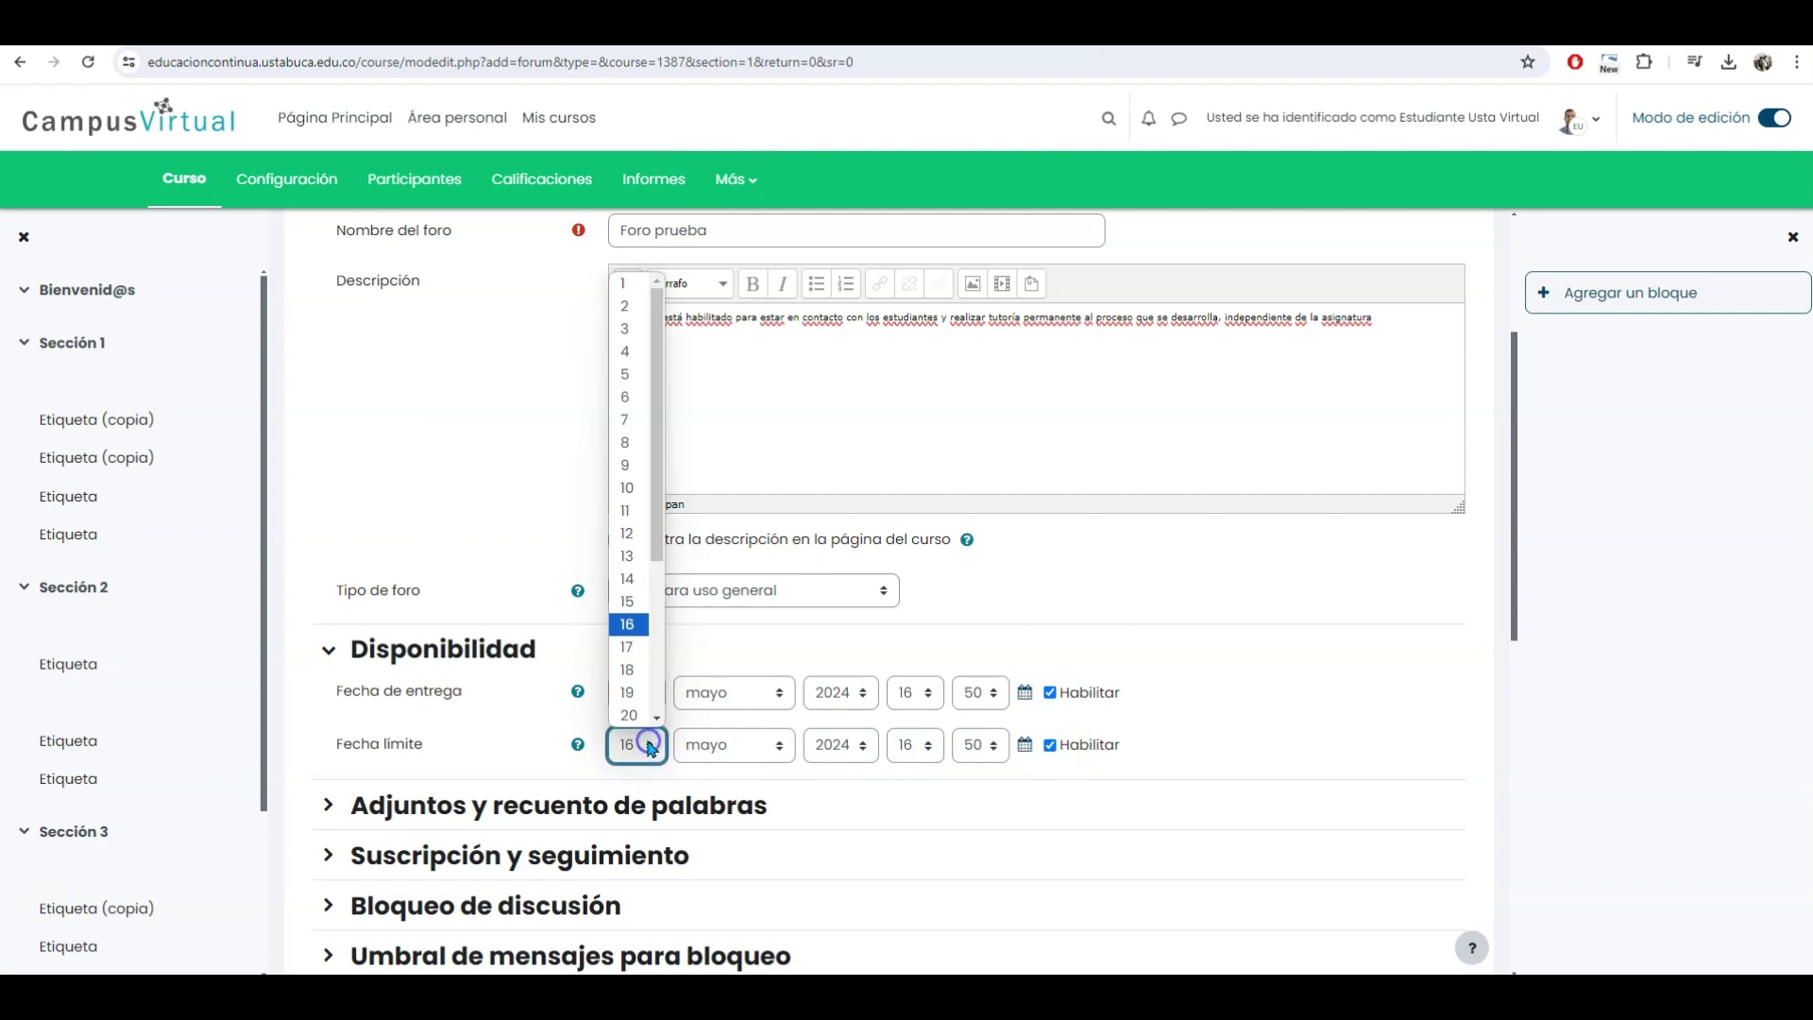
left_click(627, 669)
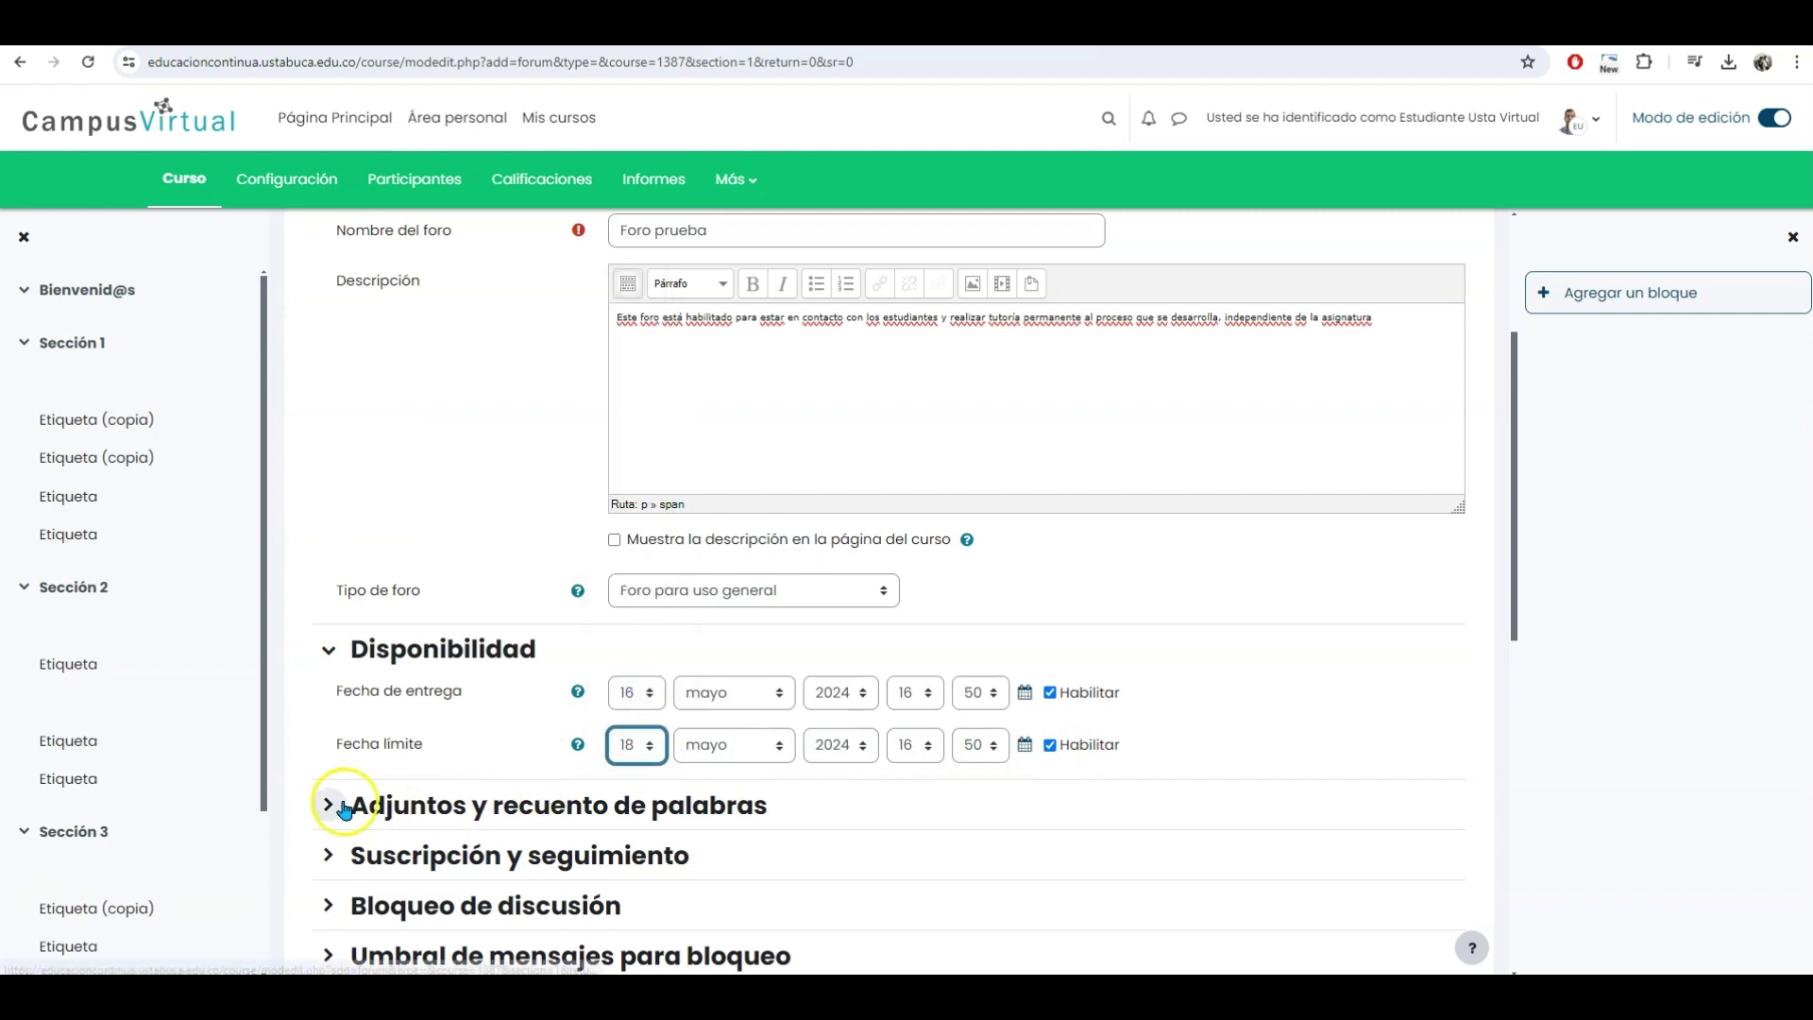
Set the attachment limits to 1 MB per file and 2 files, and set the word count display to Sí
left_click(329, 806)
scroll(456, 675, "down", 2)
left_click(672, 666)
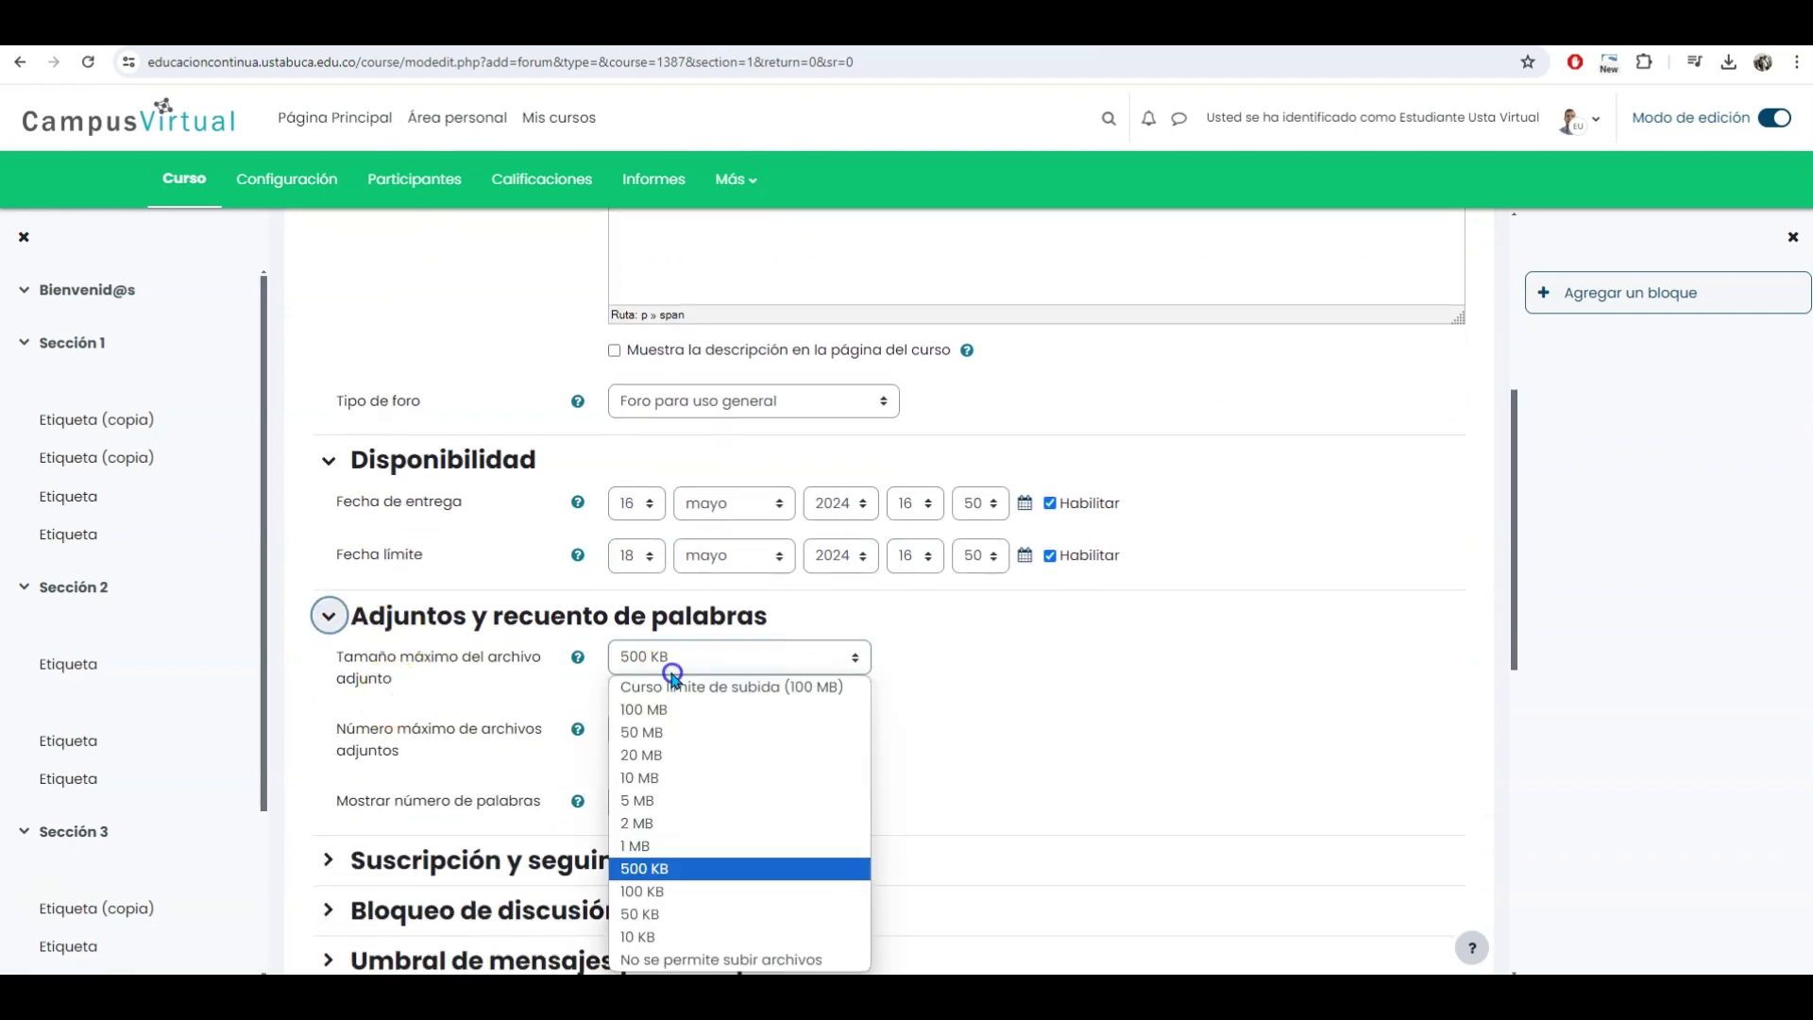
left_click(662, 844)
left_click(665, 727)
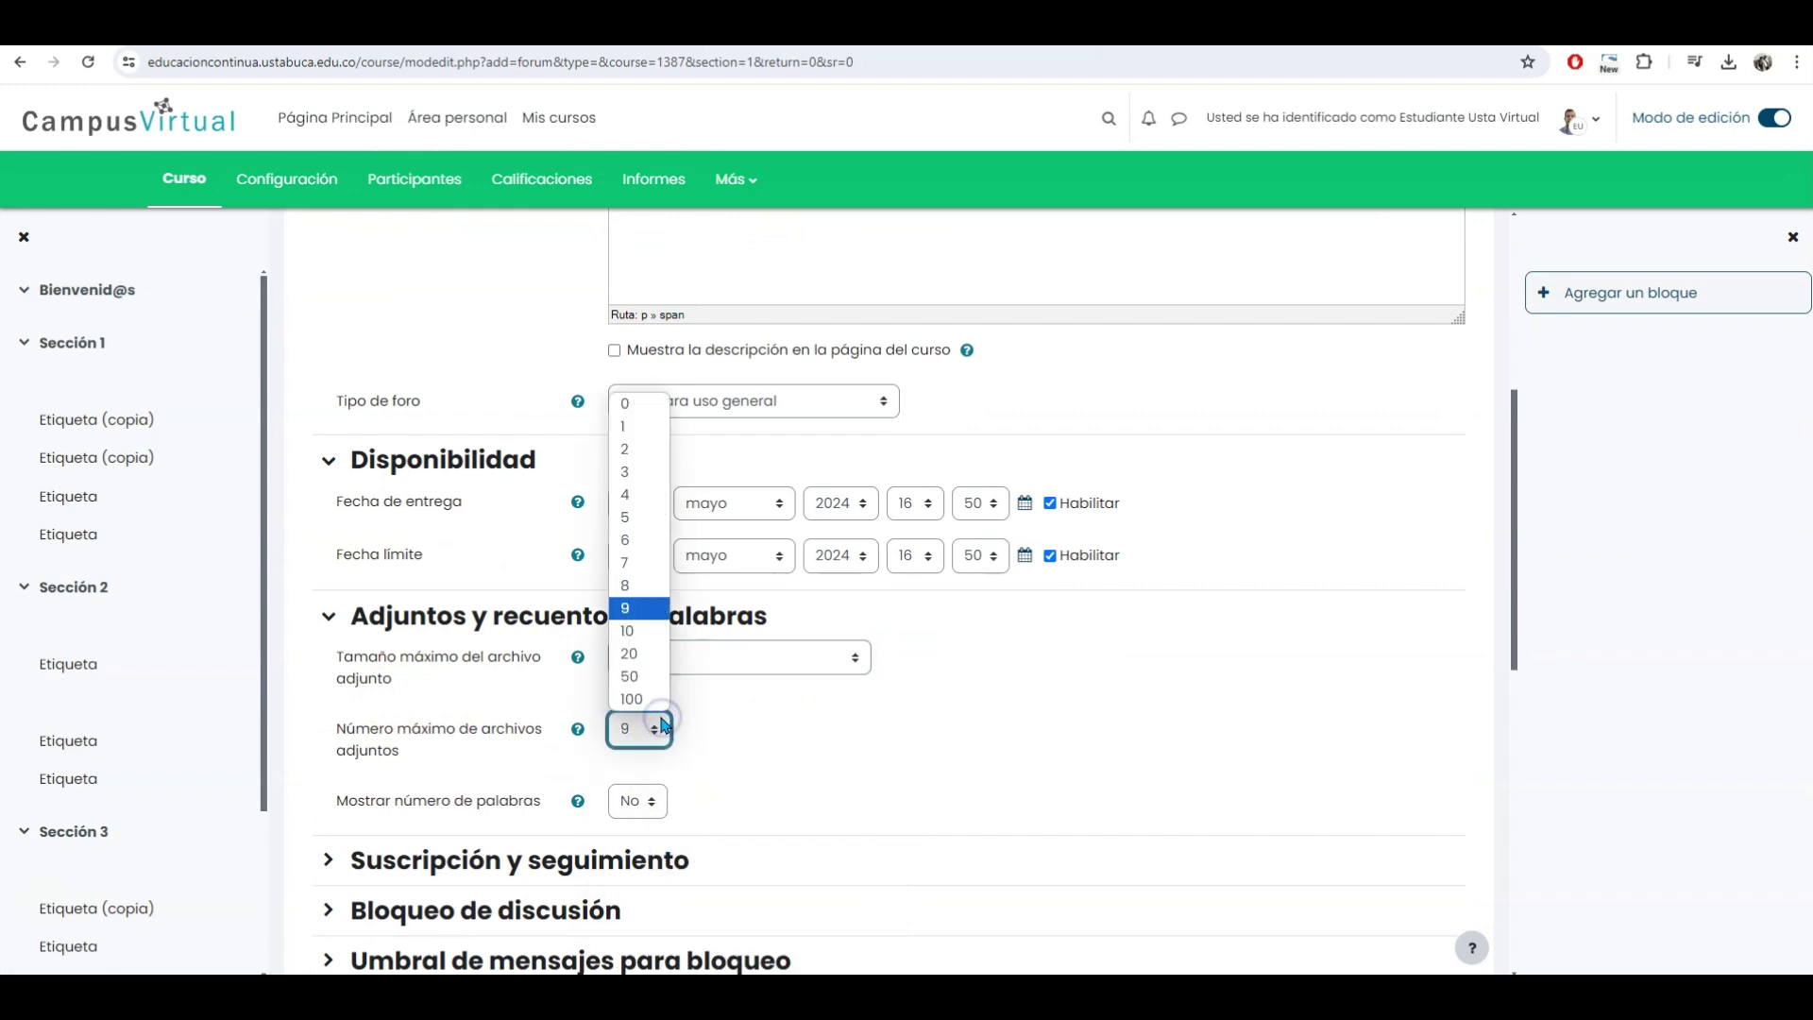
left_click(646, 450)
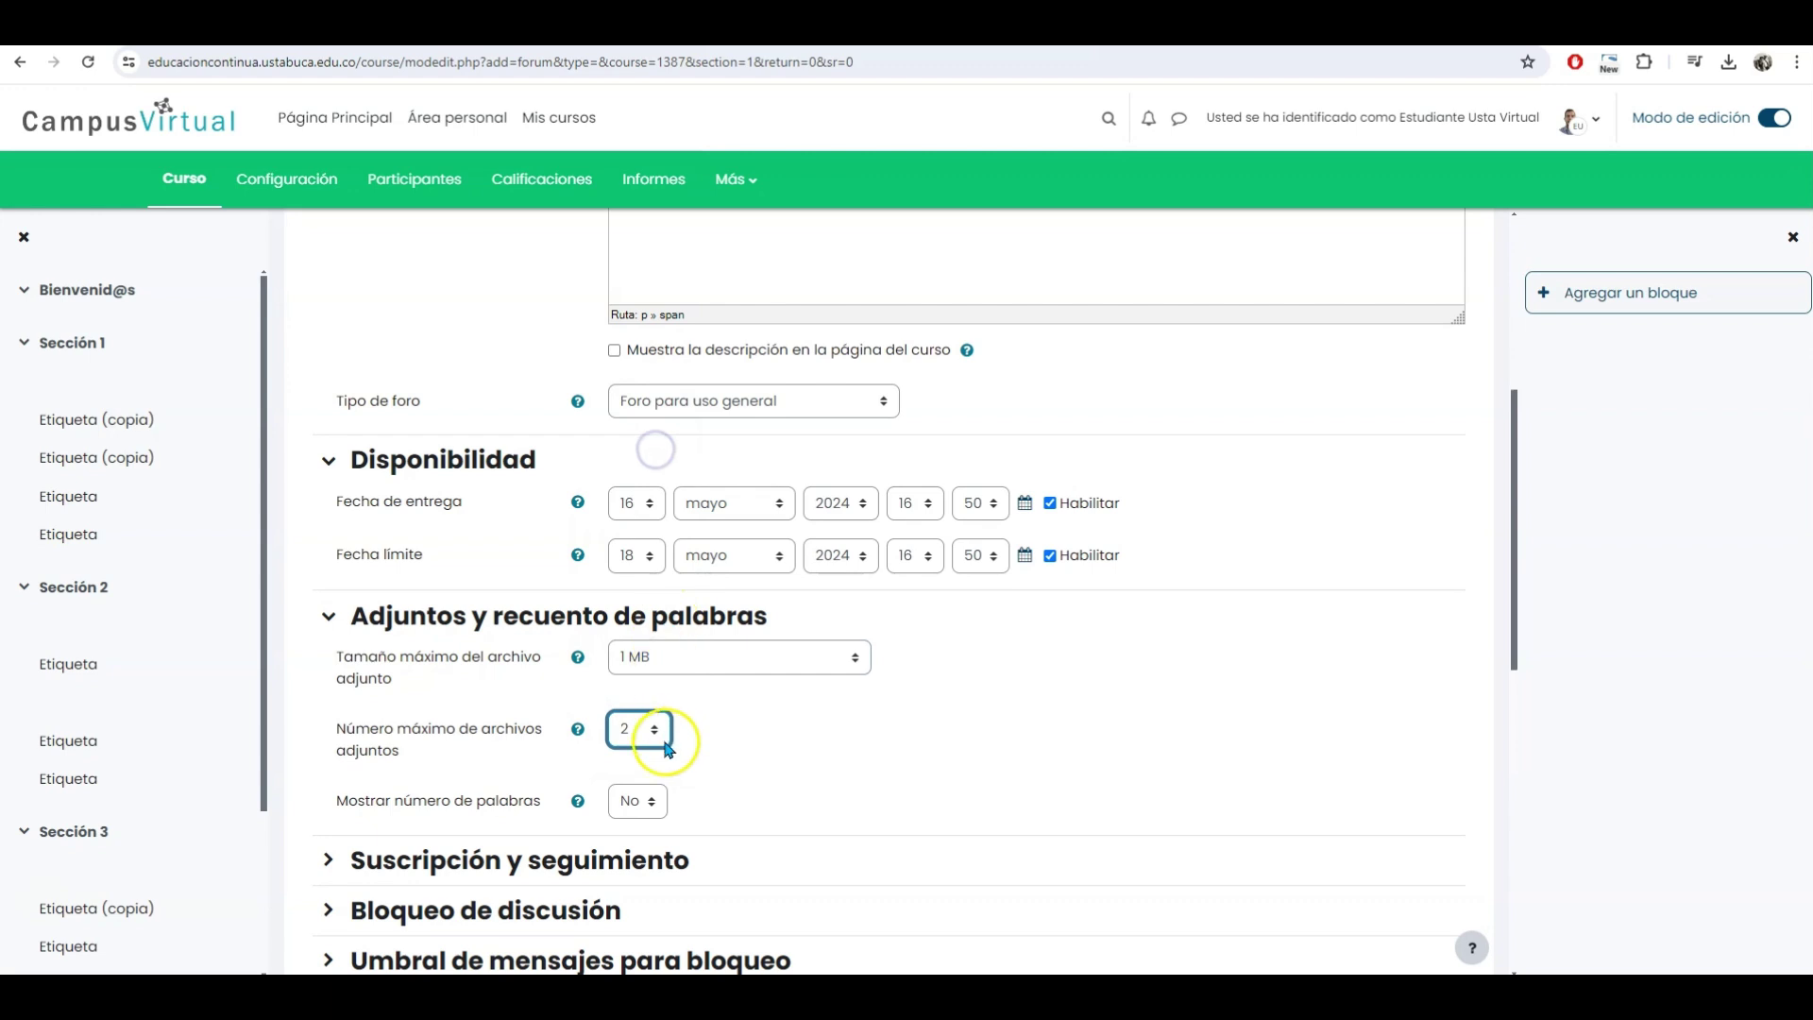
scroll(669, 756, "down", 2)
left_click(650, 612)
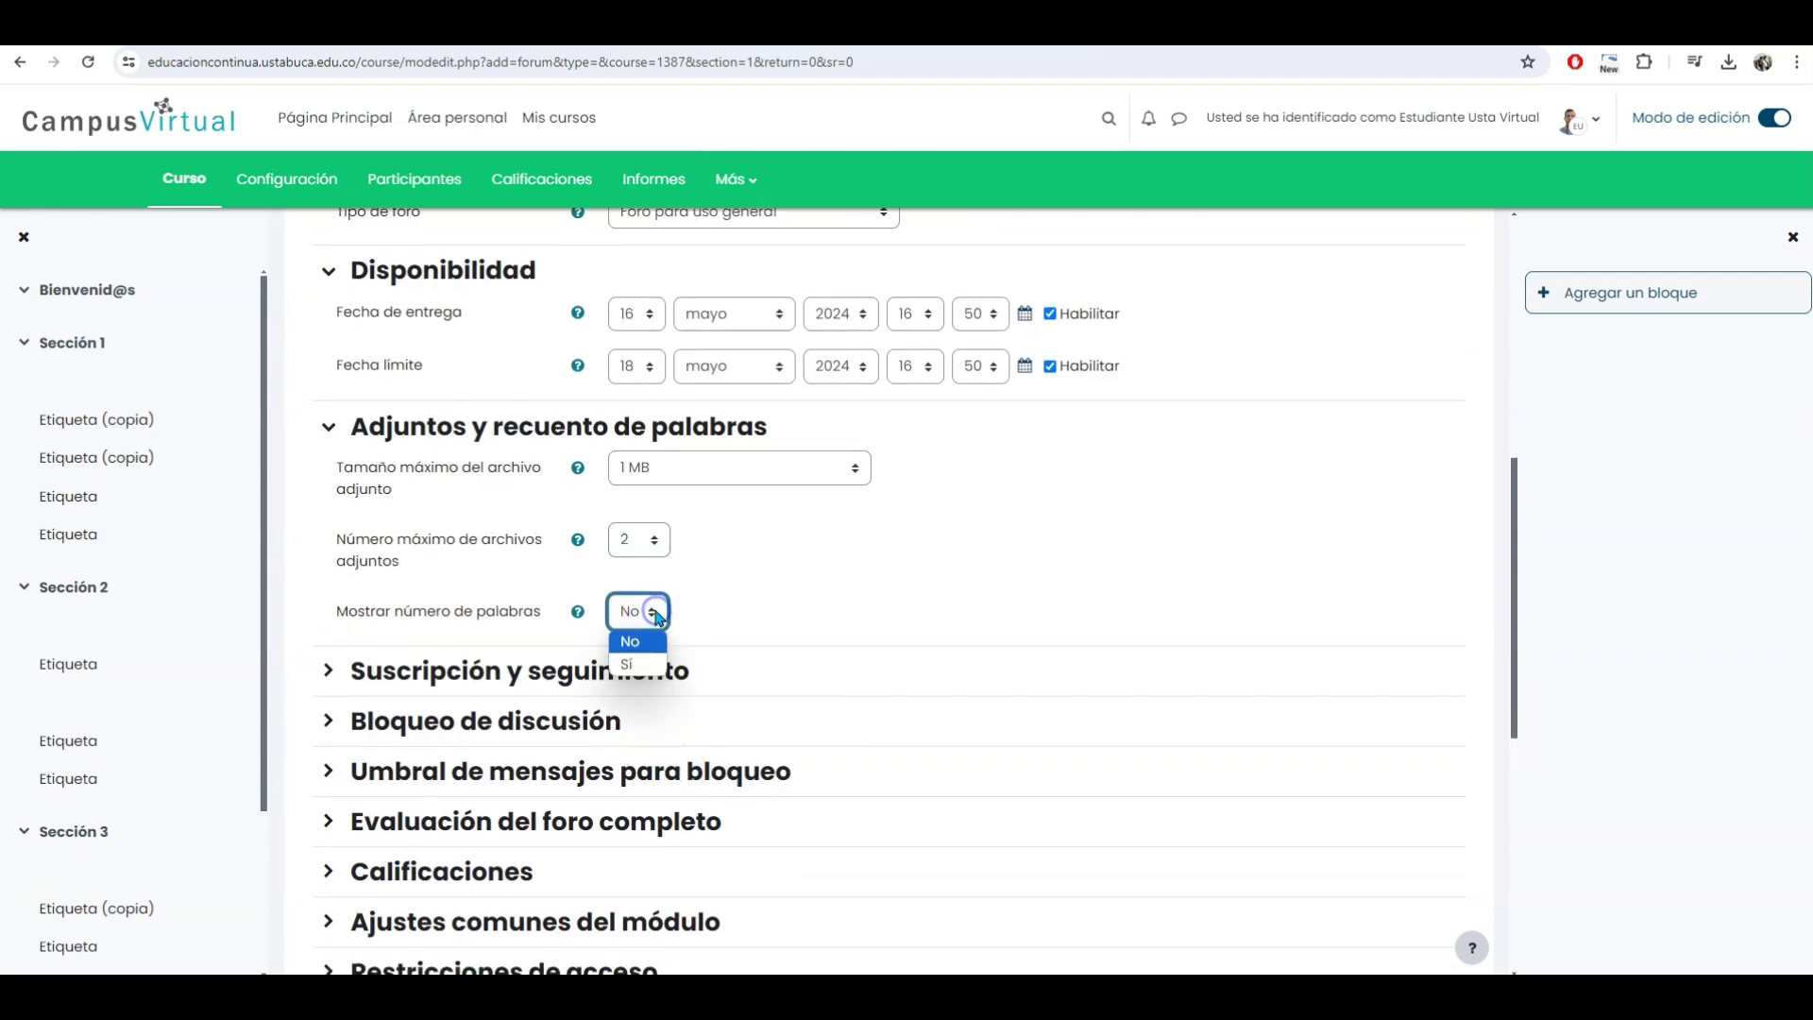
left_click(639, 666)
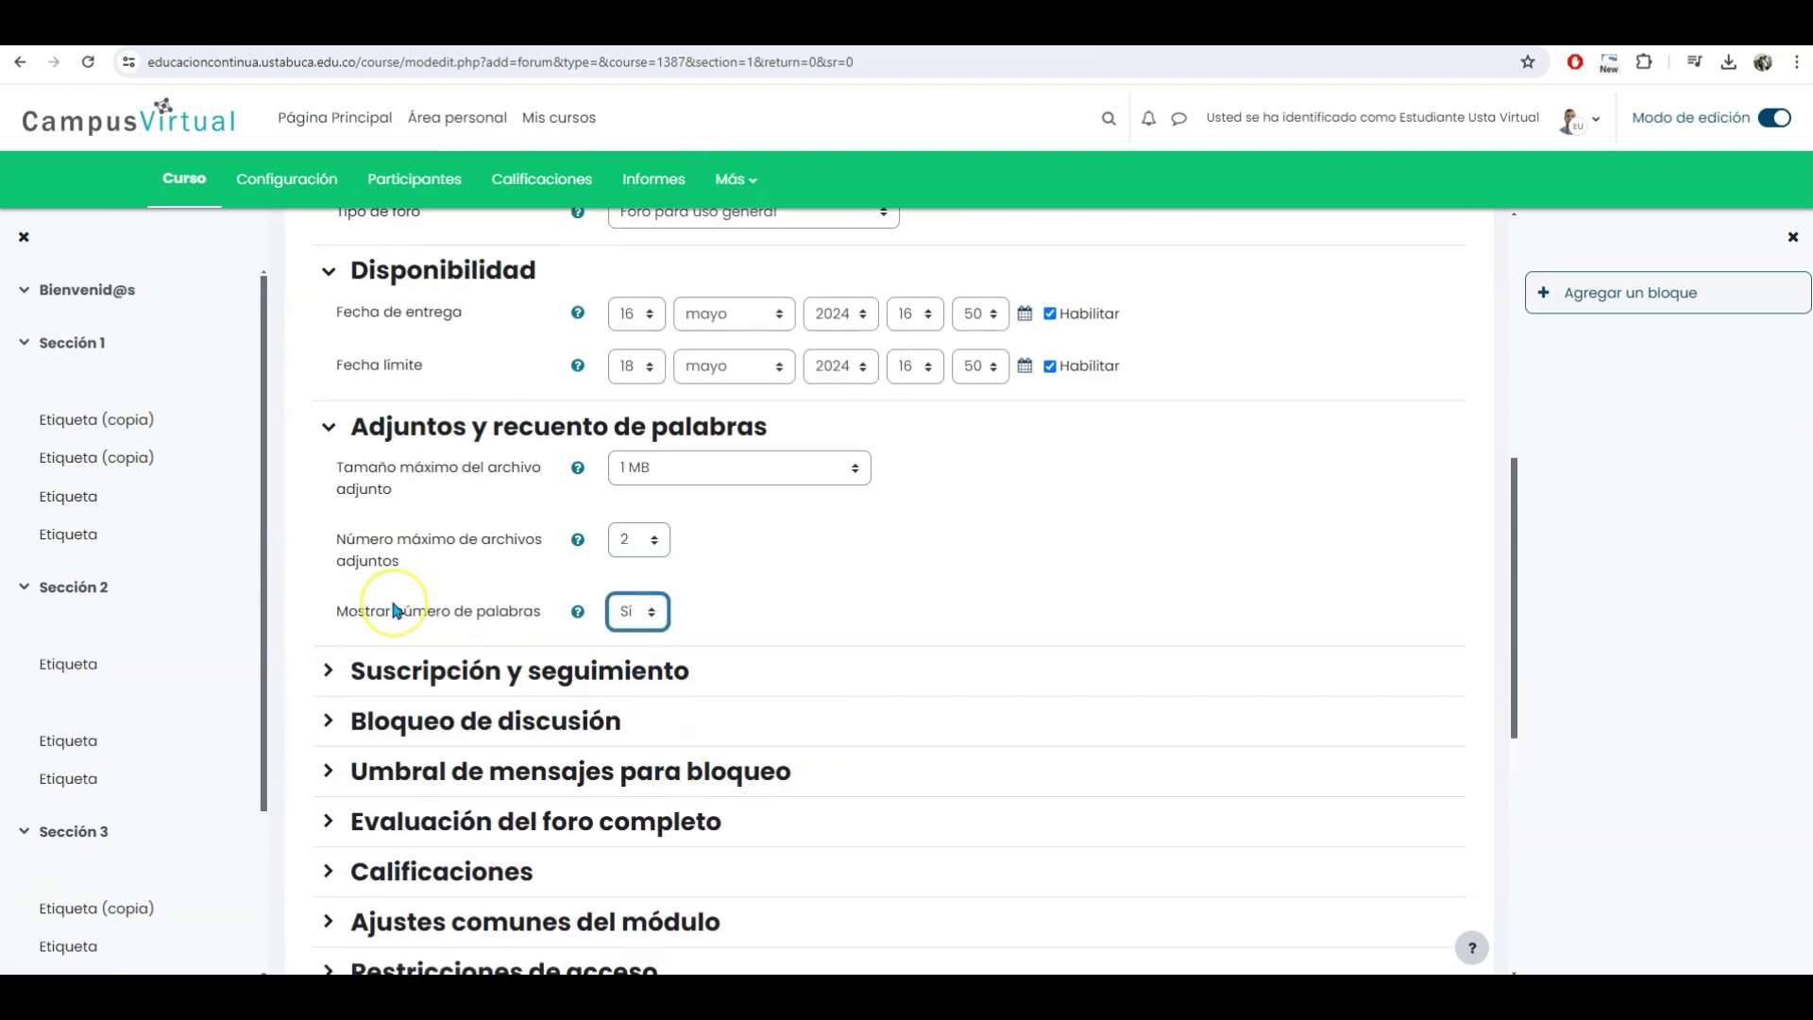
Set the forum's subscription mode to Suscripción forzosa
scroll(396, 609, "down", 1)
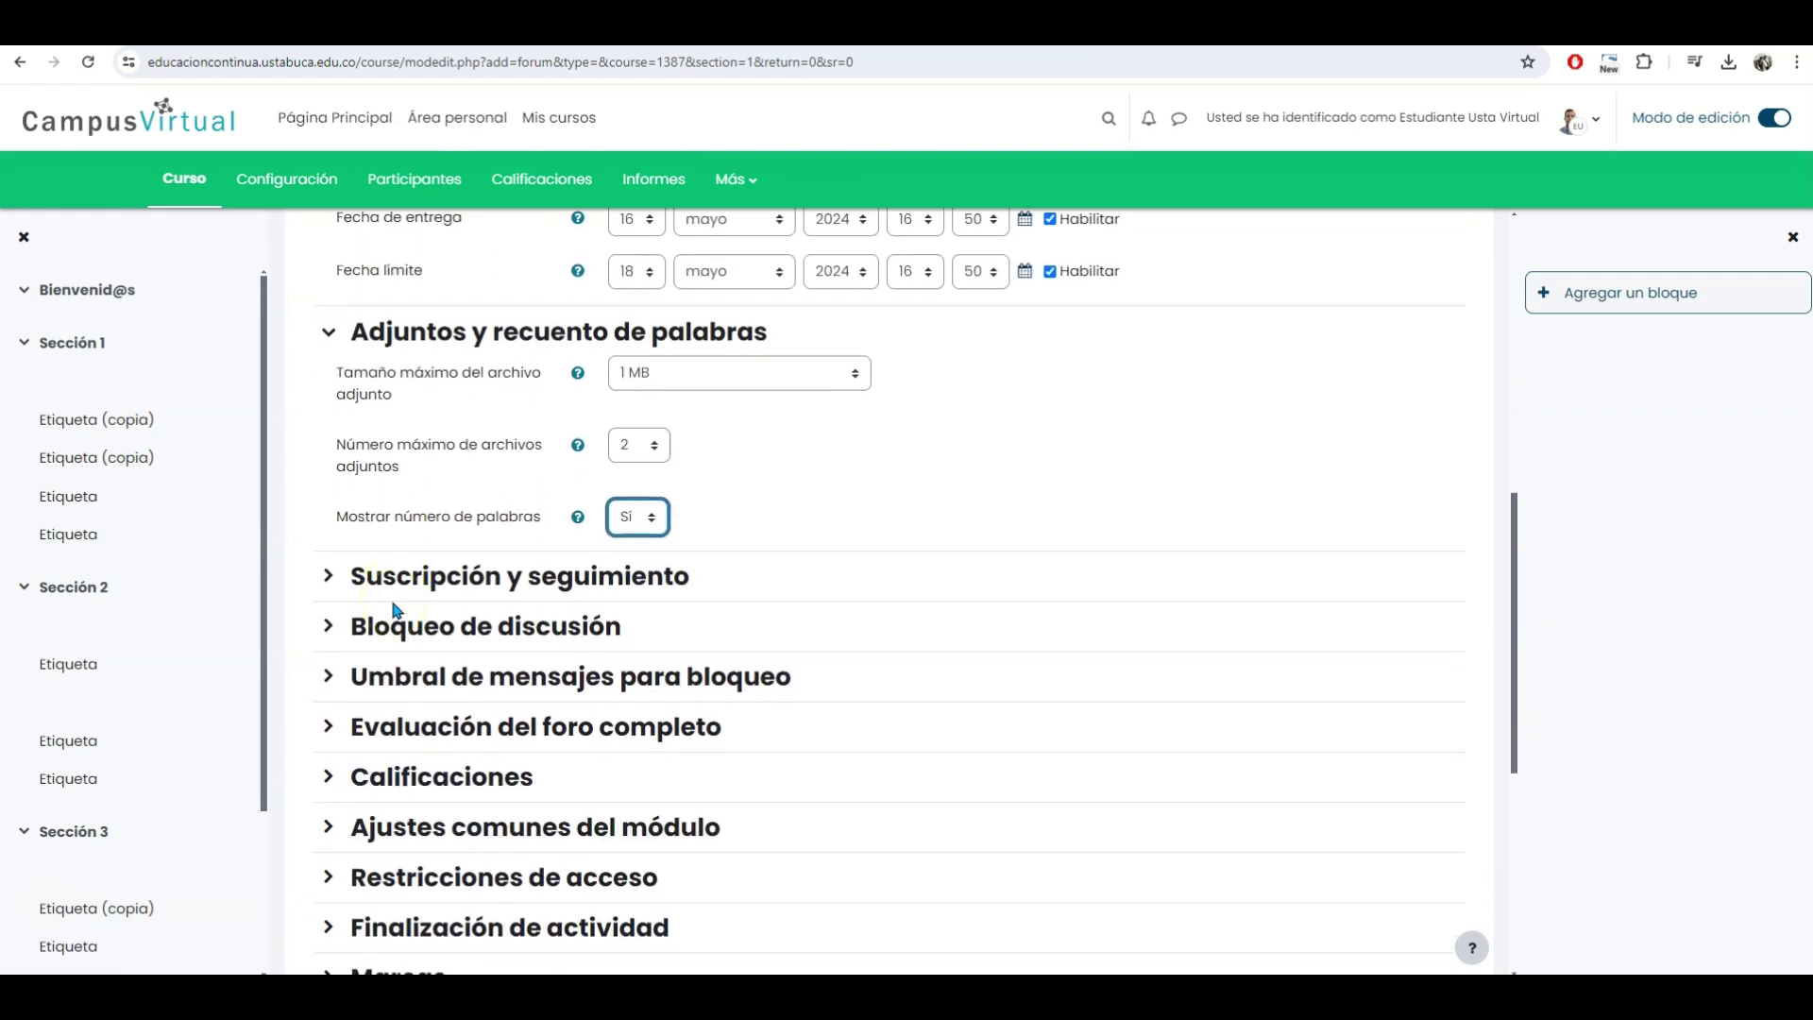
left_click(337, 585)
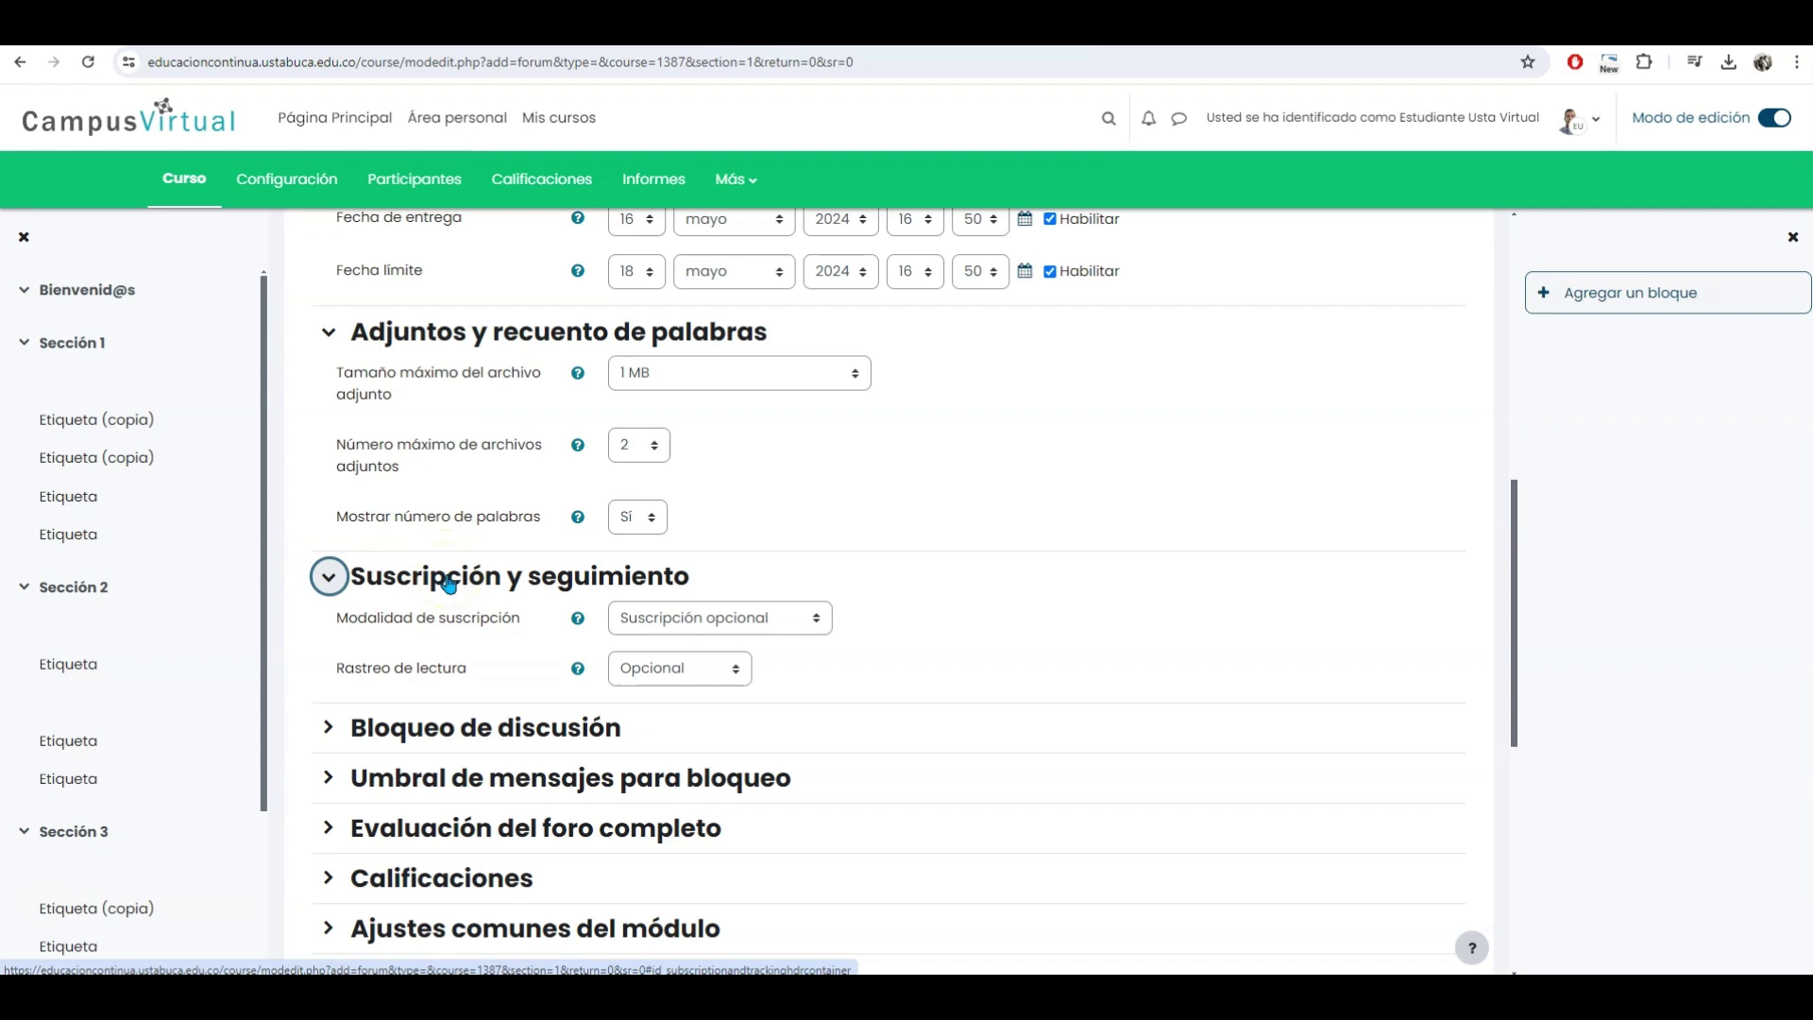
left_click(808, 619)
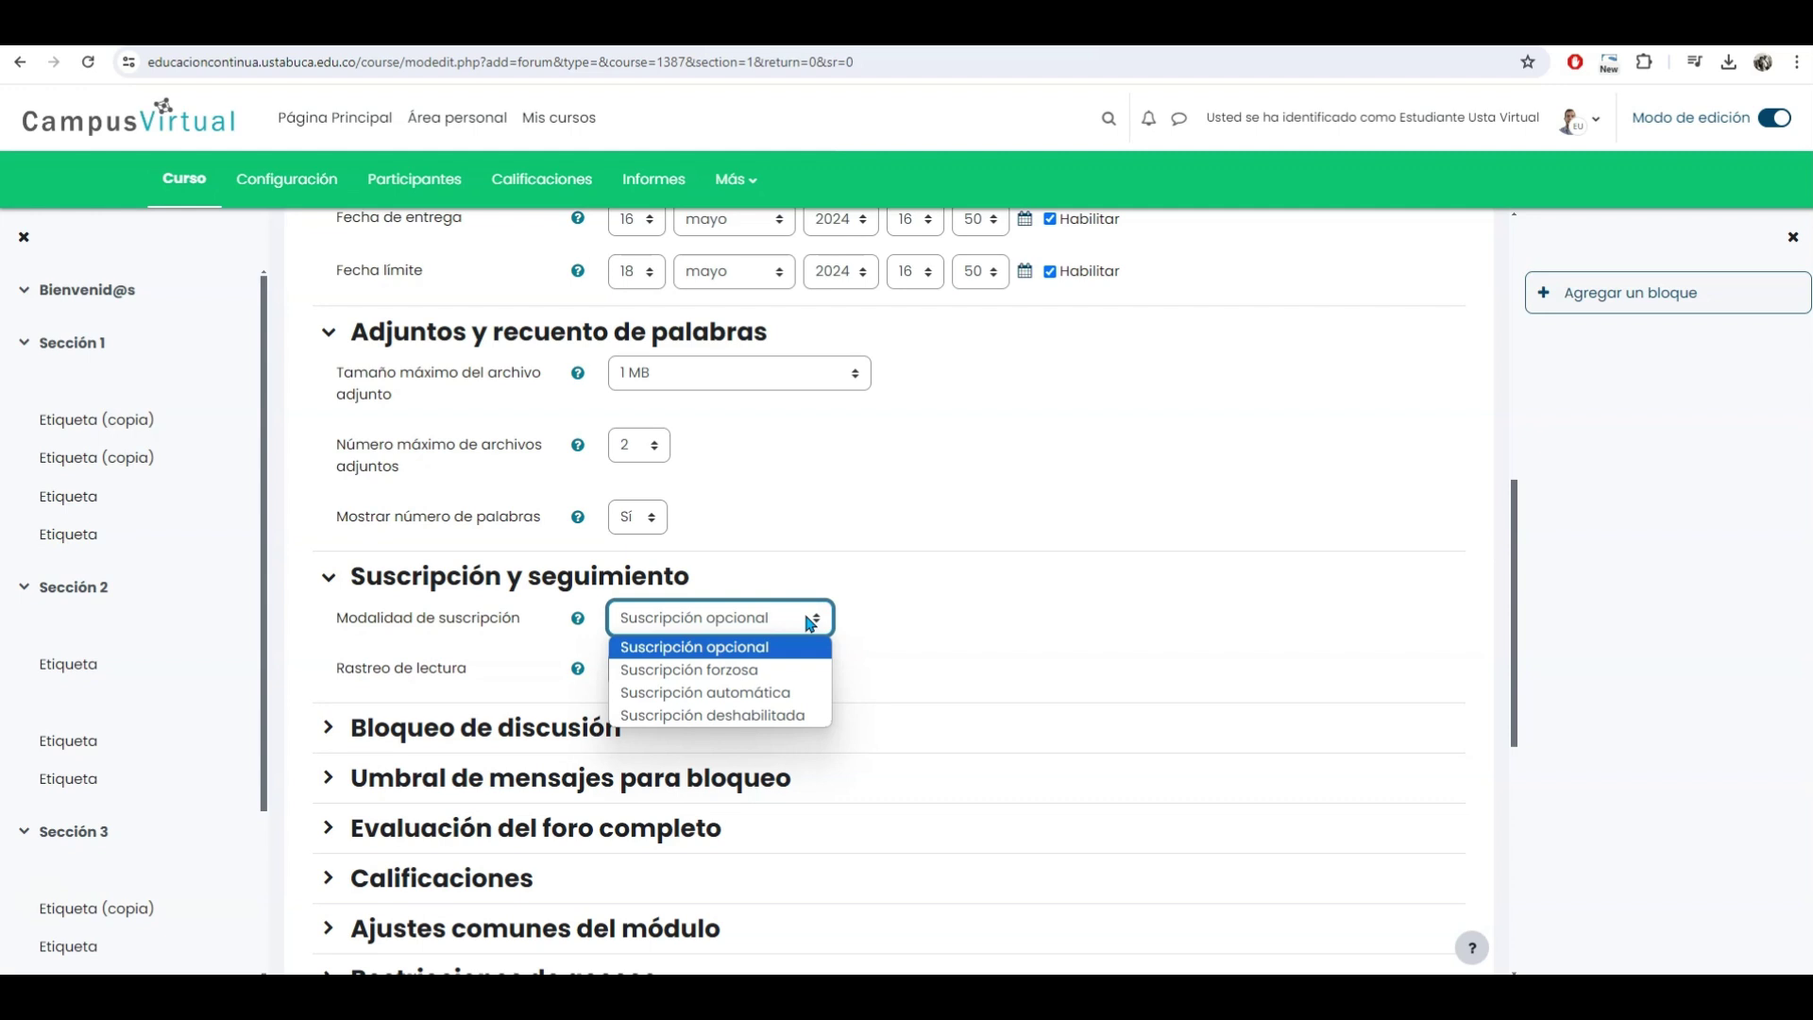
left_click(787, 671)
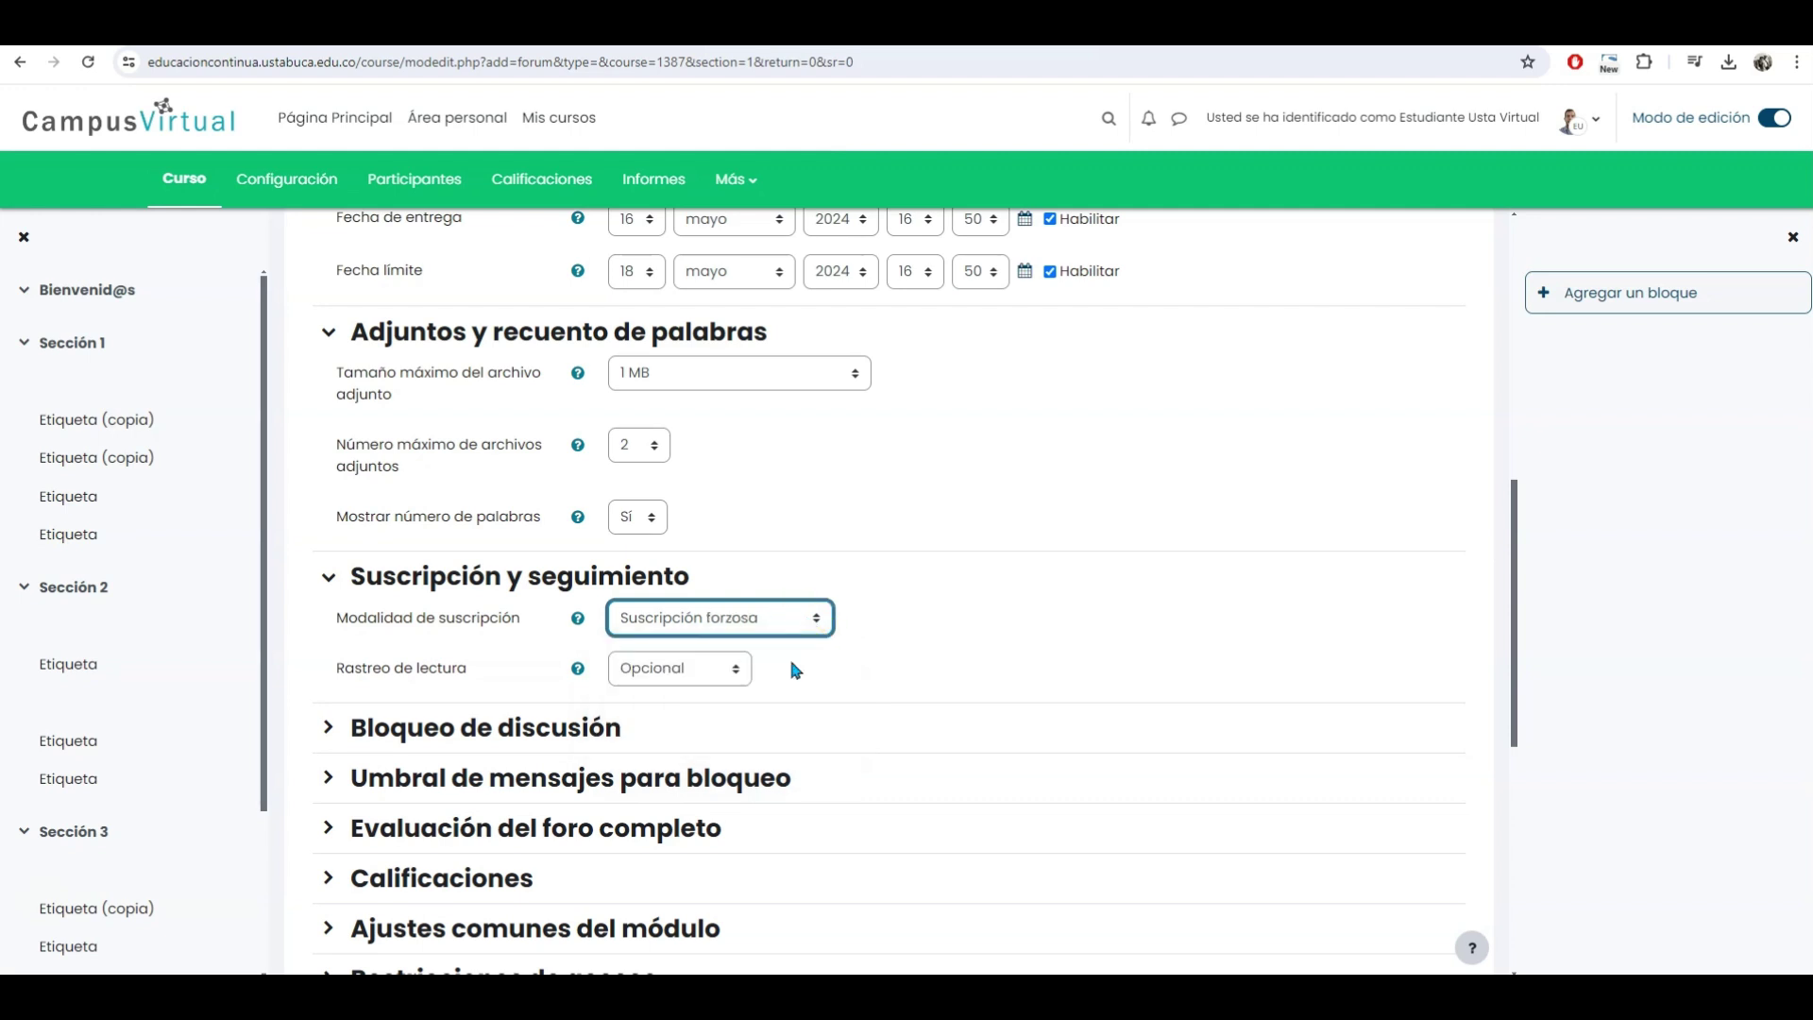
Review the inactivity options for locking discussions and the time-period options for blocking messages
scroll(795, 671, "down", 1)
left_click(327, 634)
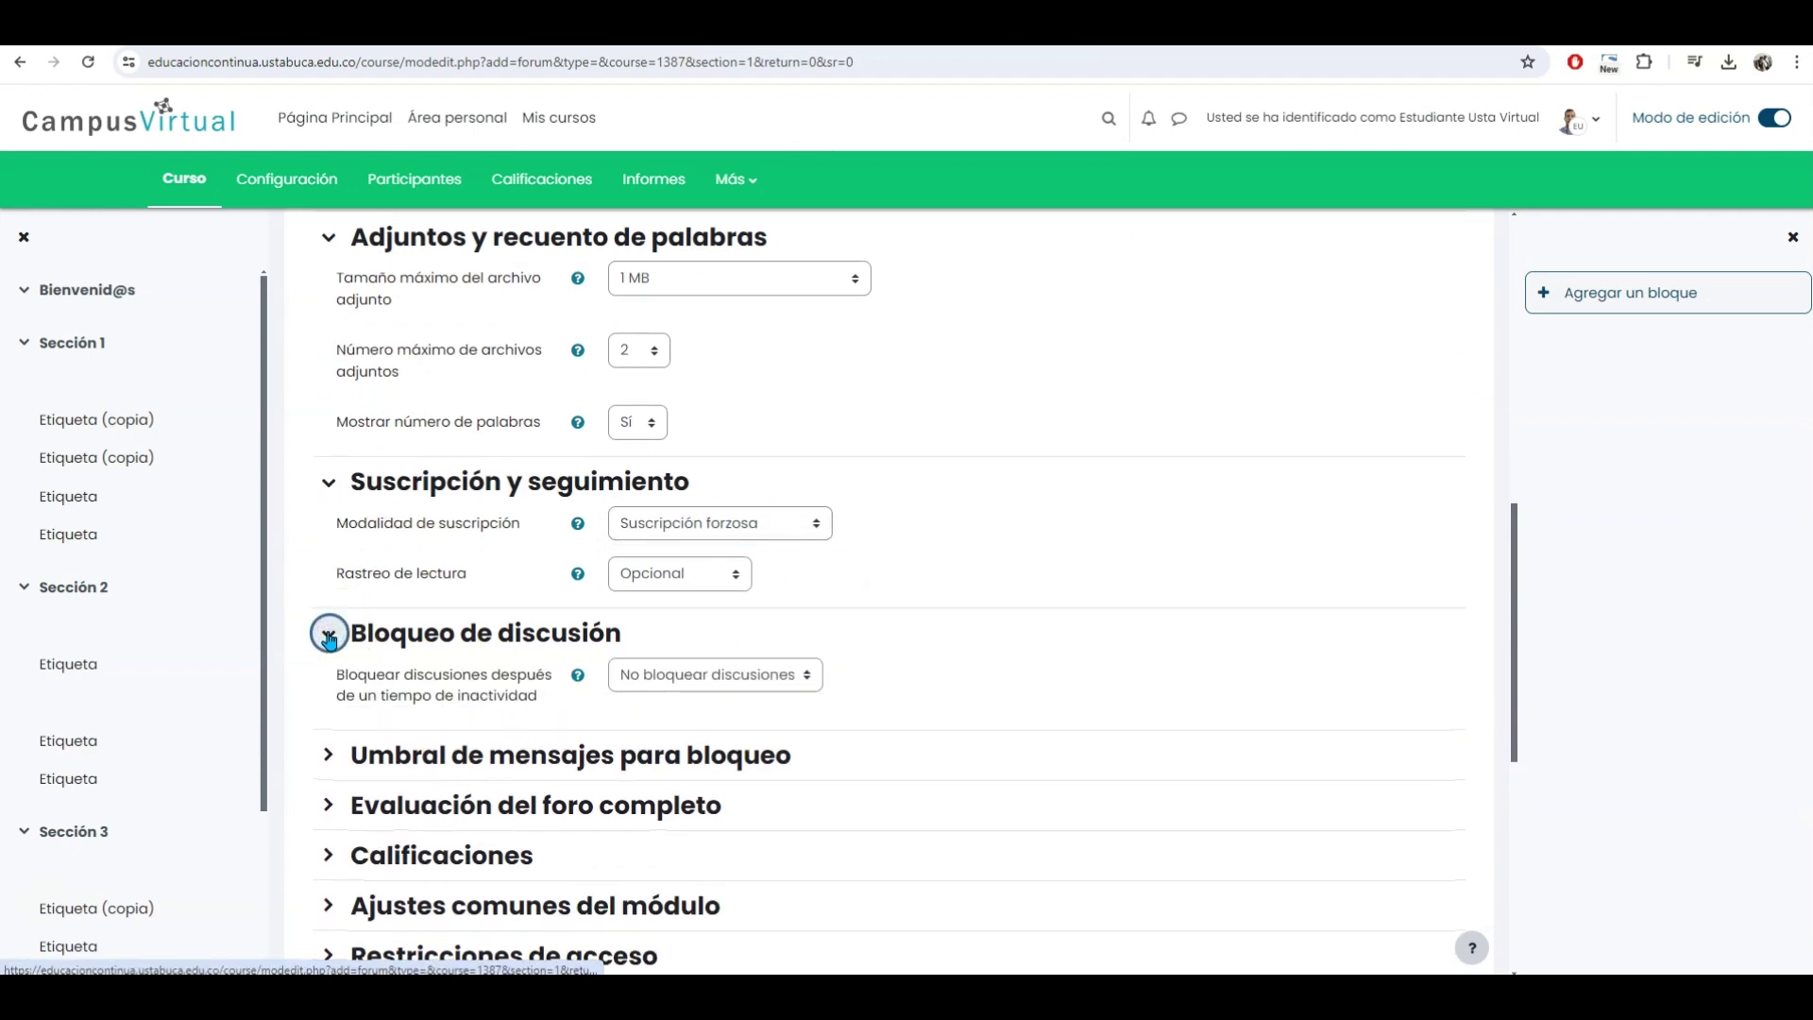
left_click(808, 676)
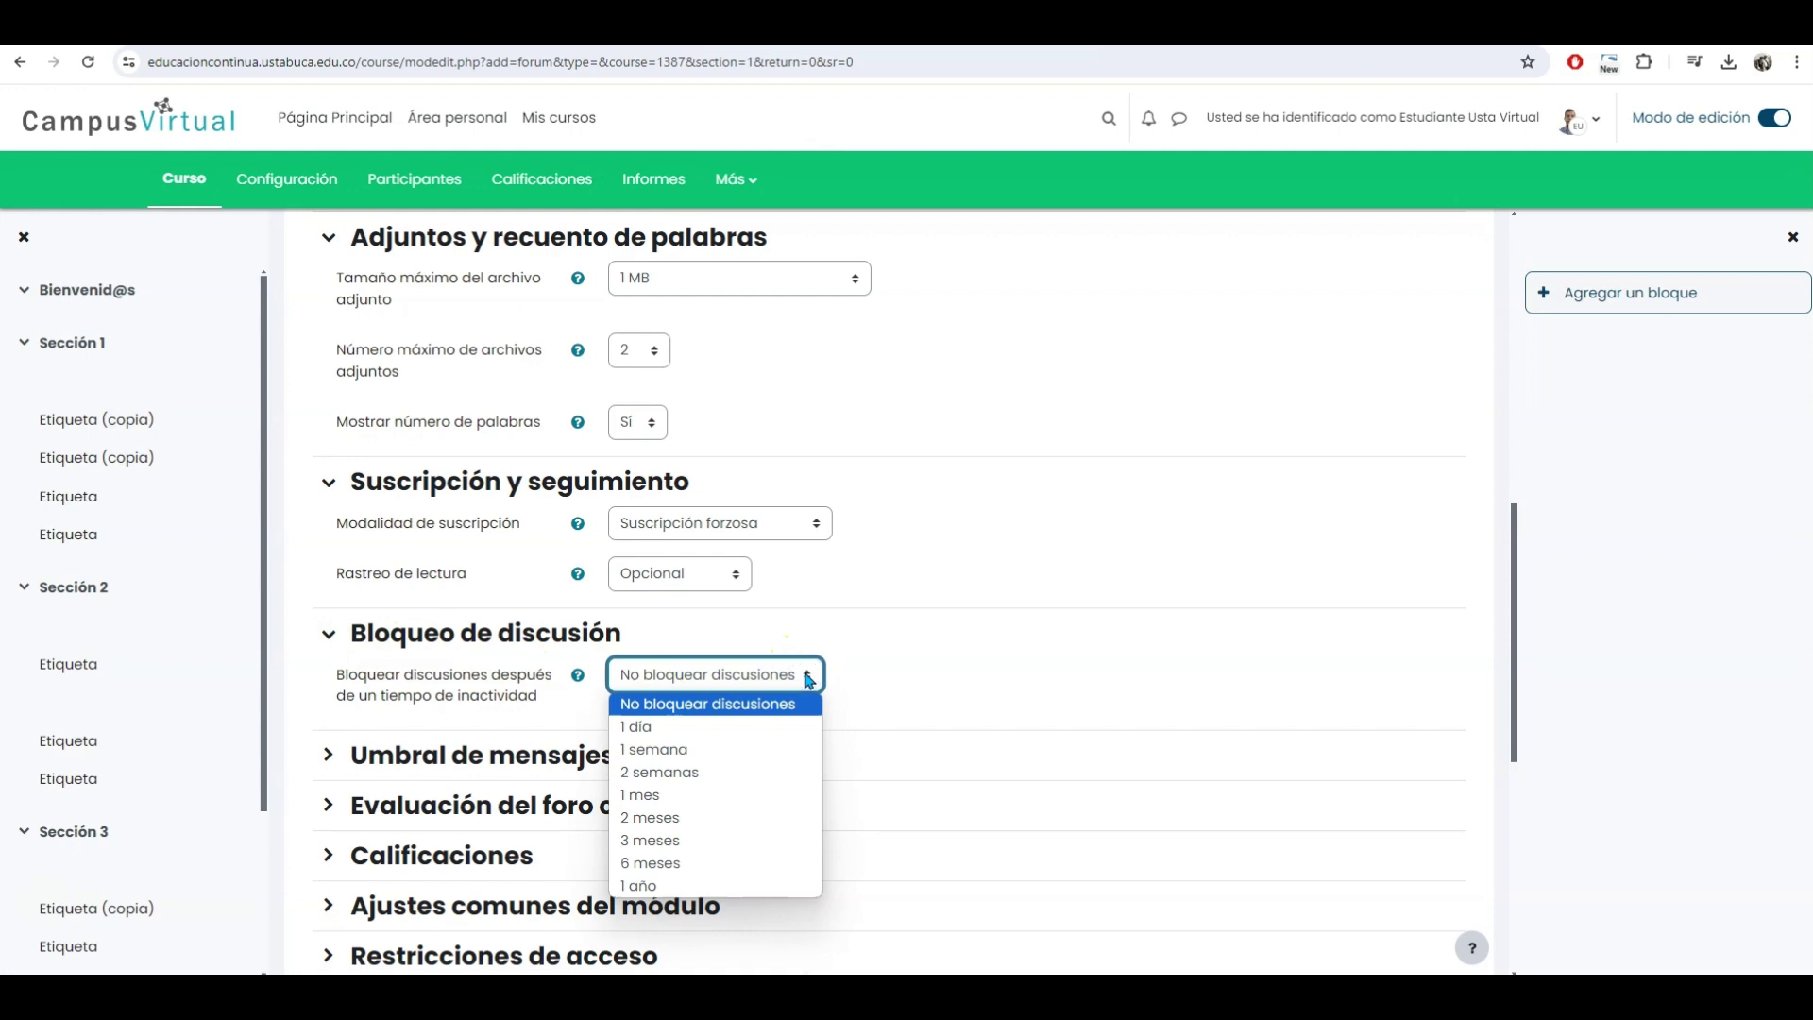
left_click(809, 676)
scroll(774, 676, "down", 1)
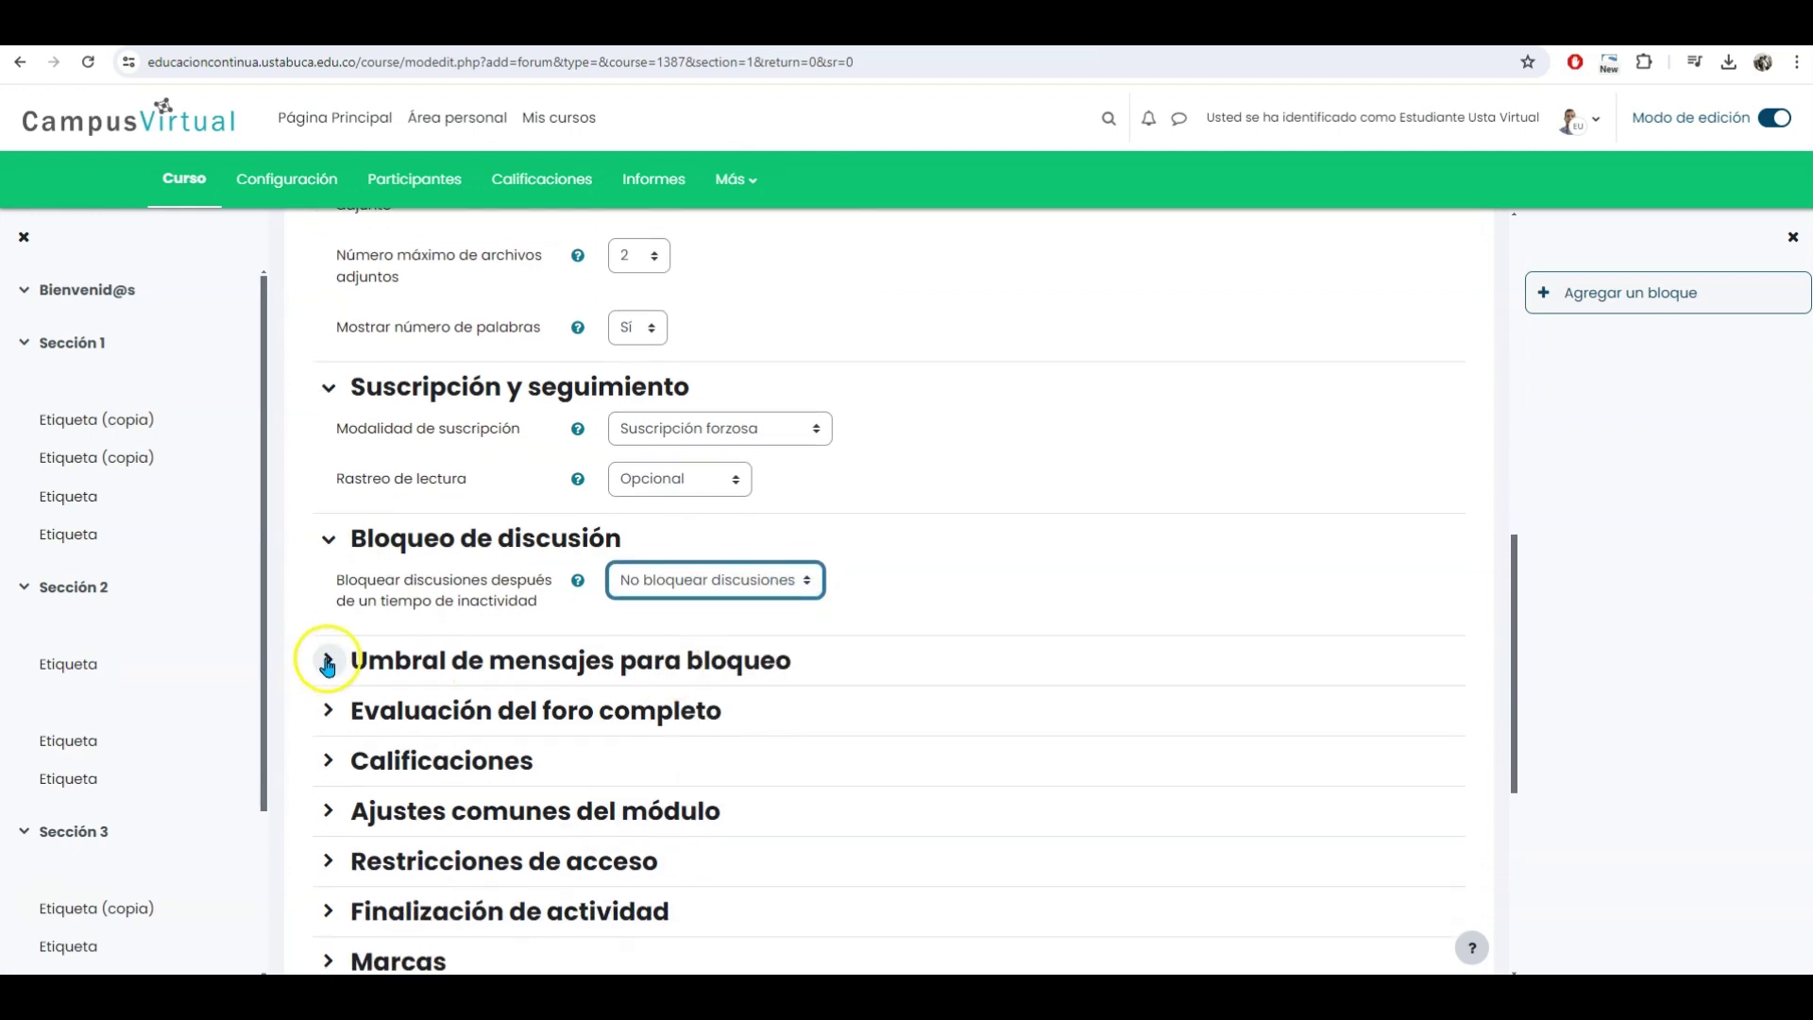
left_click(327, 663)
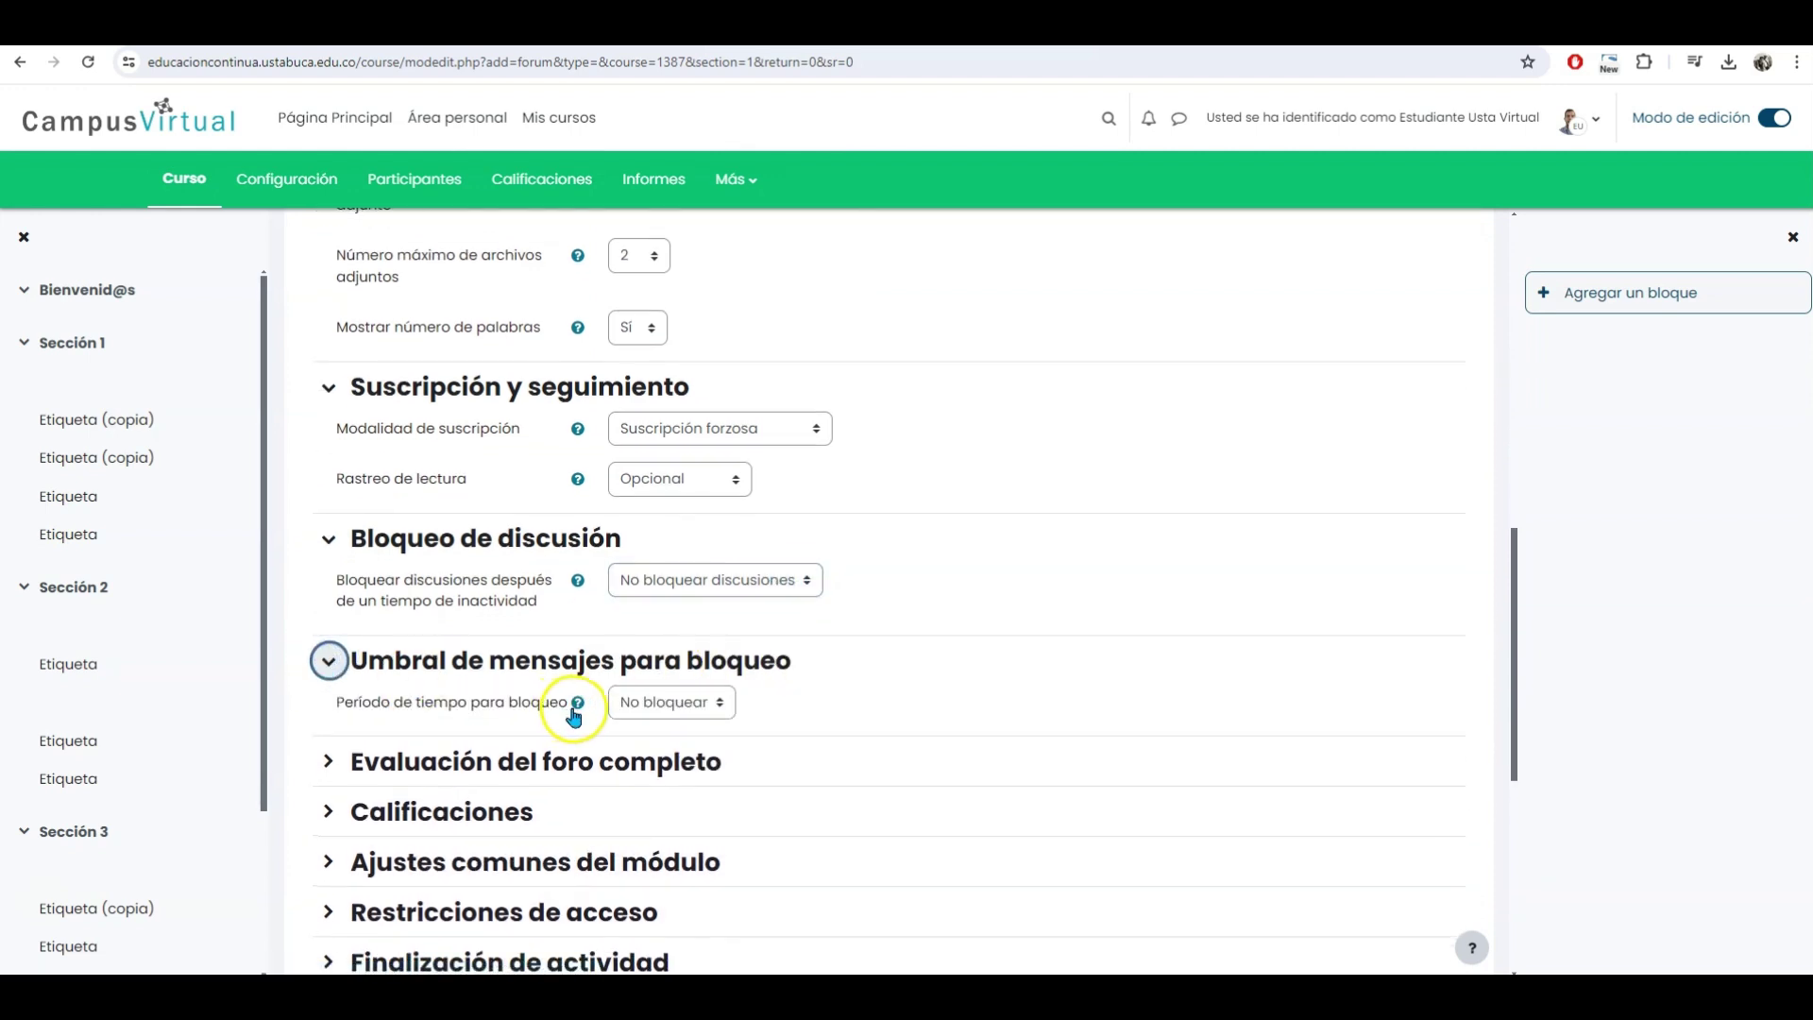
left_click(717, 708)
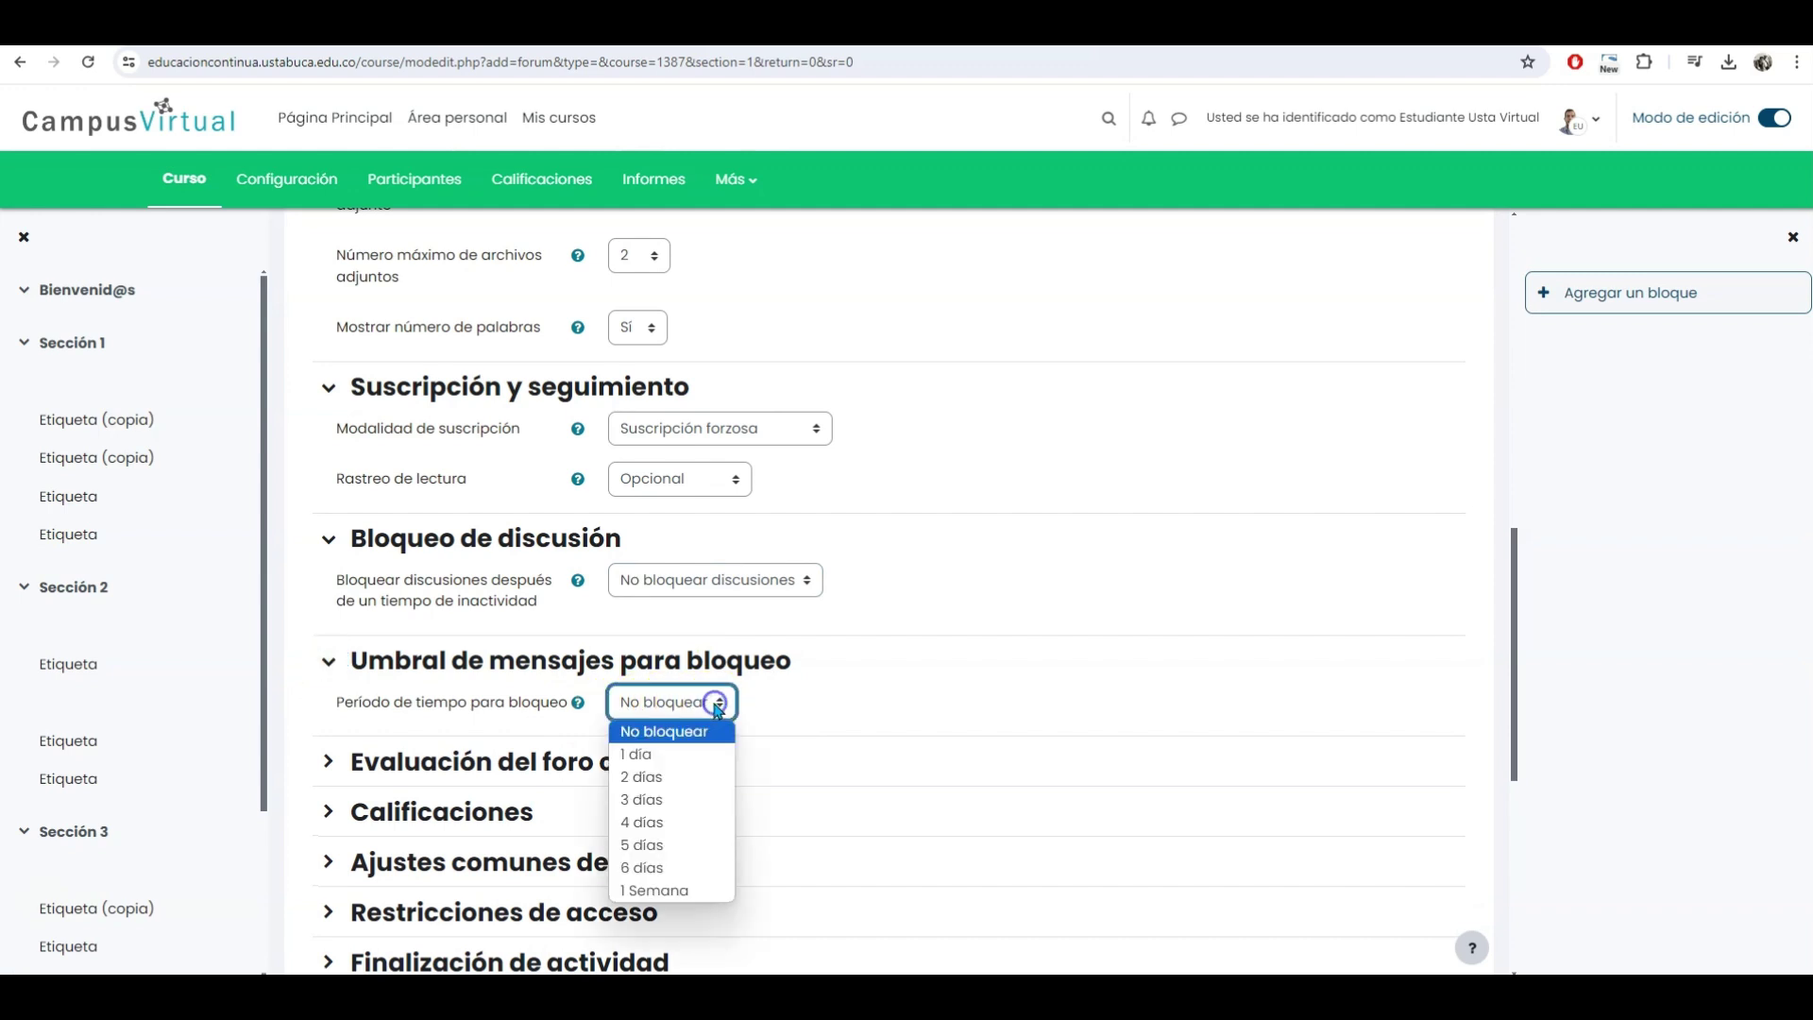
left_click(718, 709)
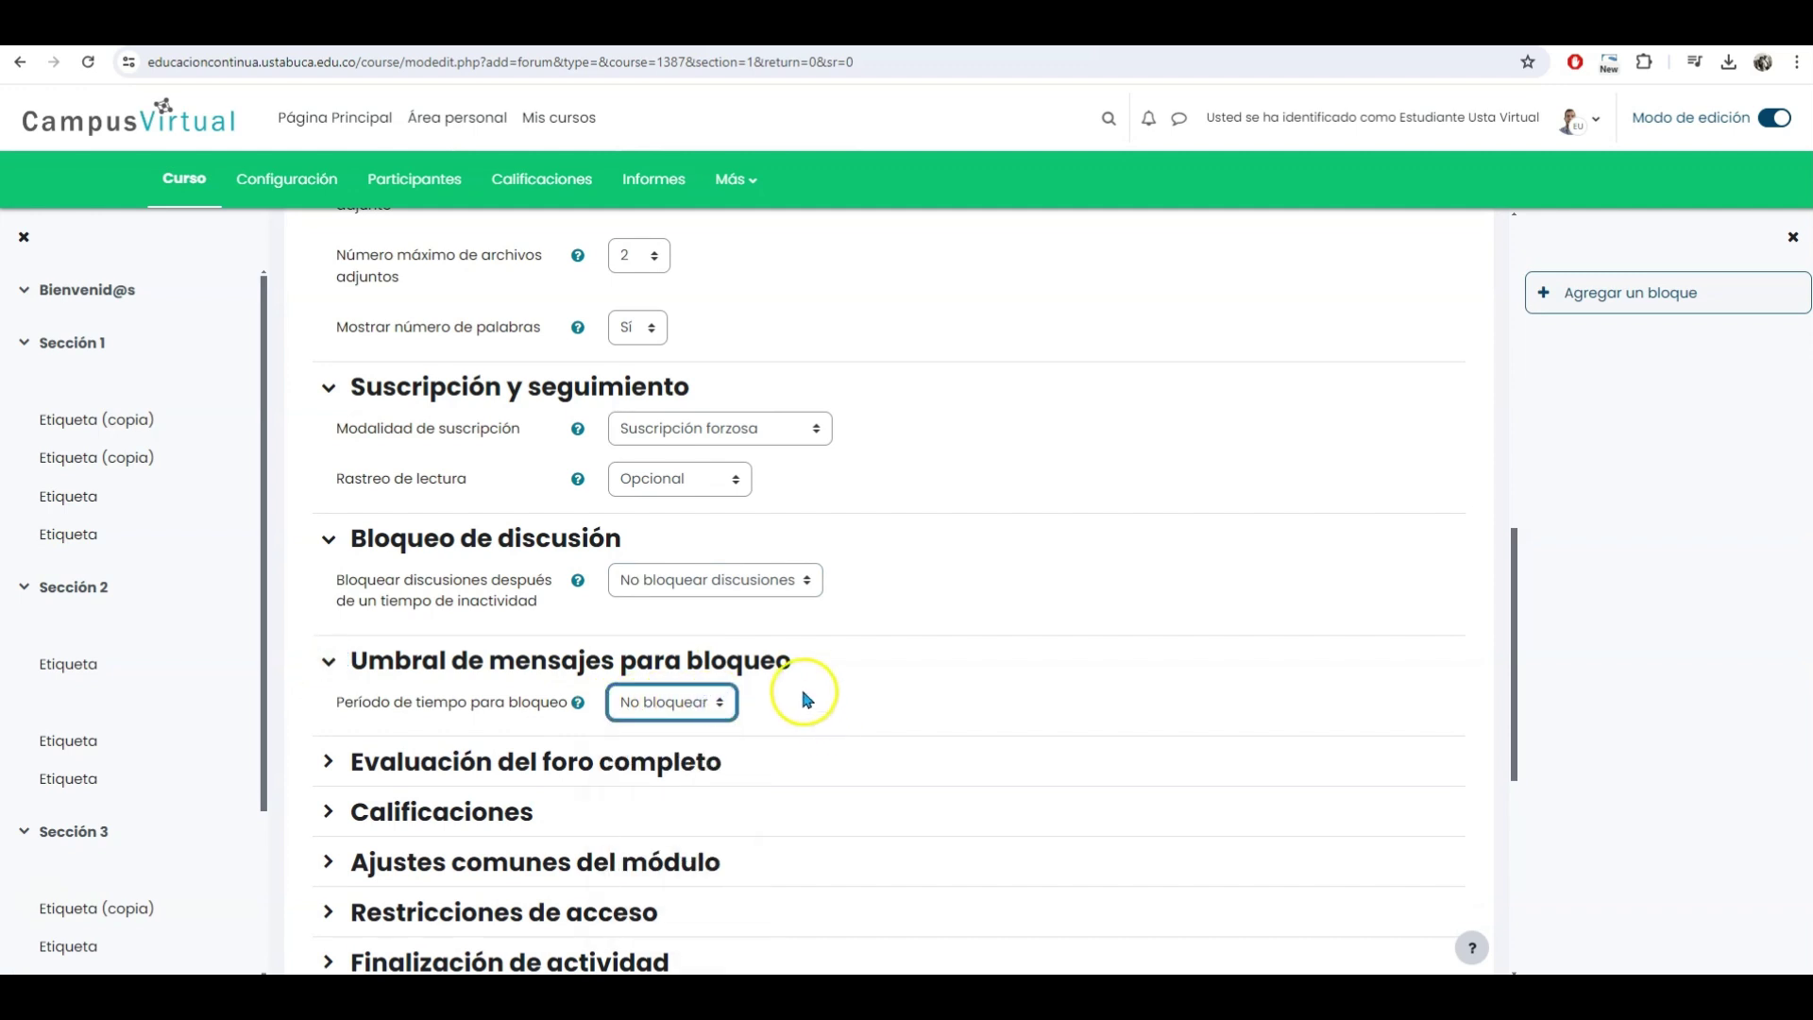
Under Evaluación del foro completo, set the grade type to Escala and choose the scale Decimal 0 a 5
scroll(780, 680, "down", 1)
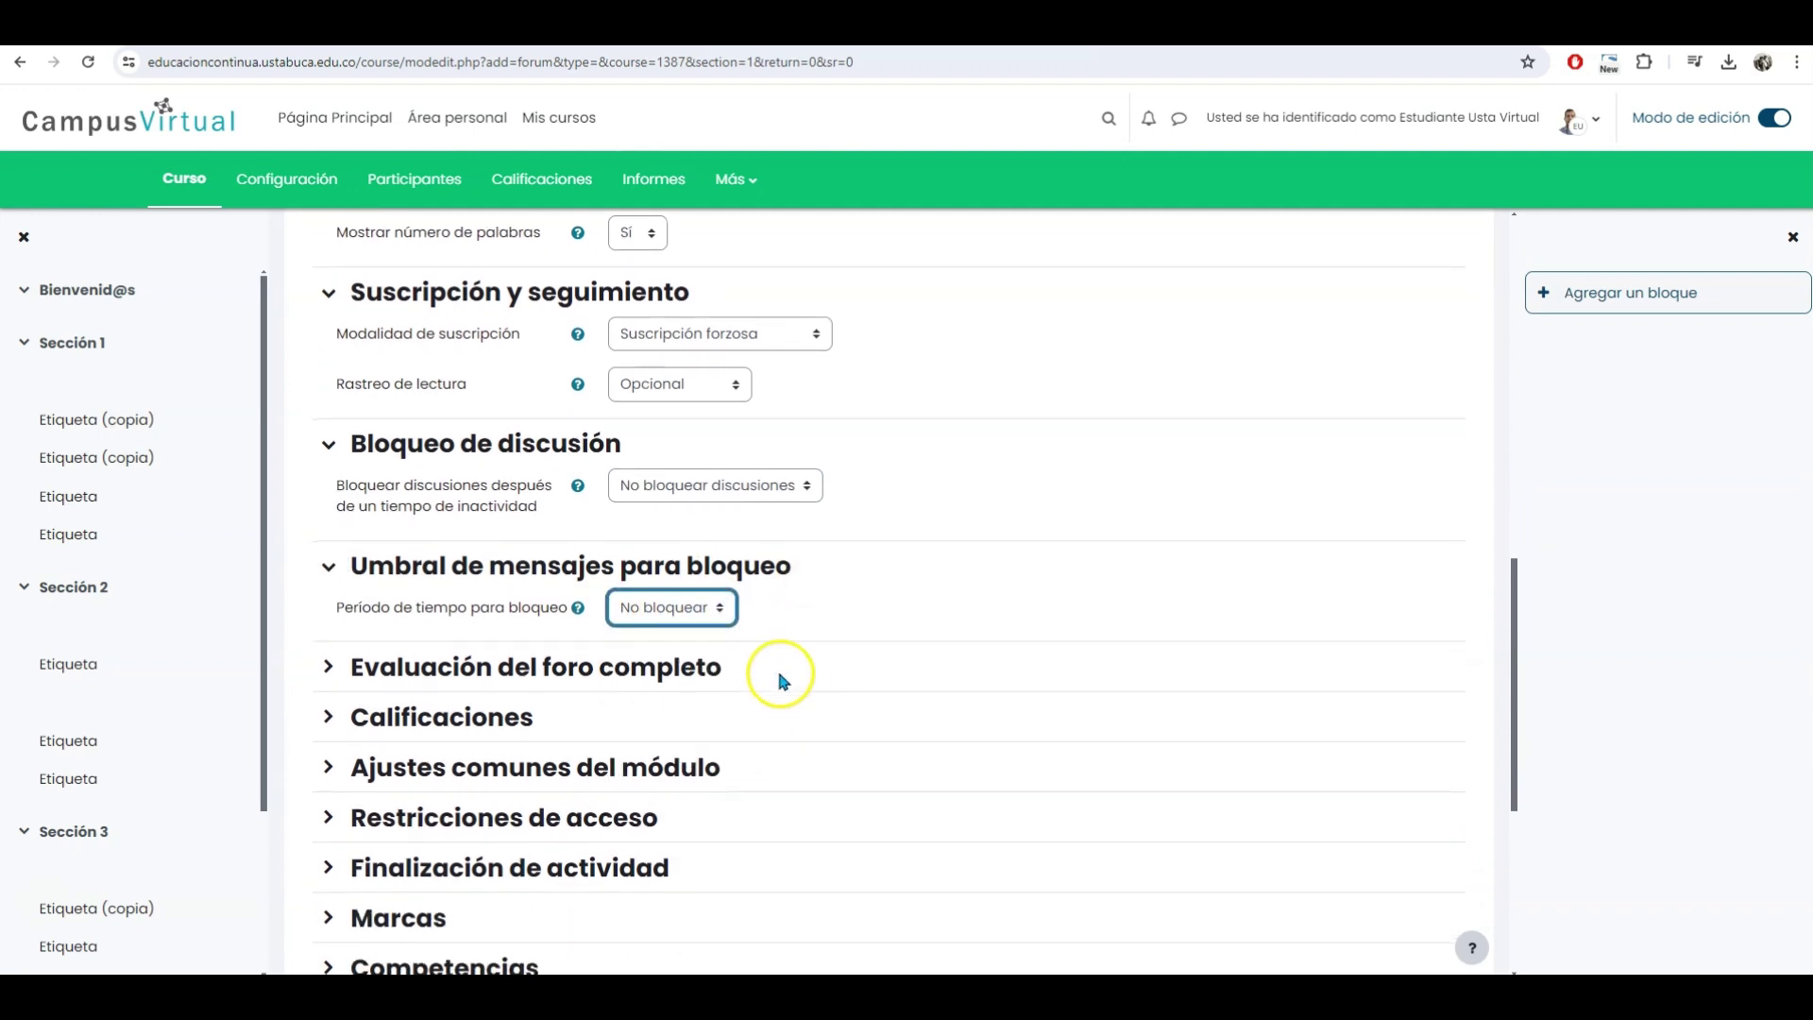
left_click(326, 666)
scroll(529, 633, "down", 1)
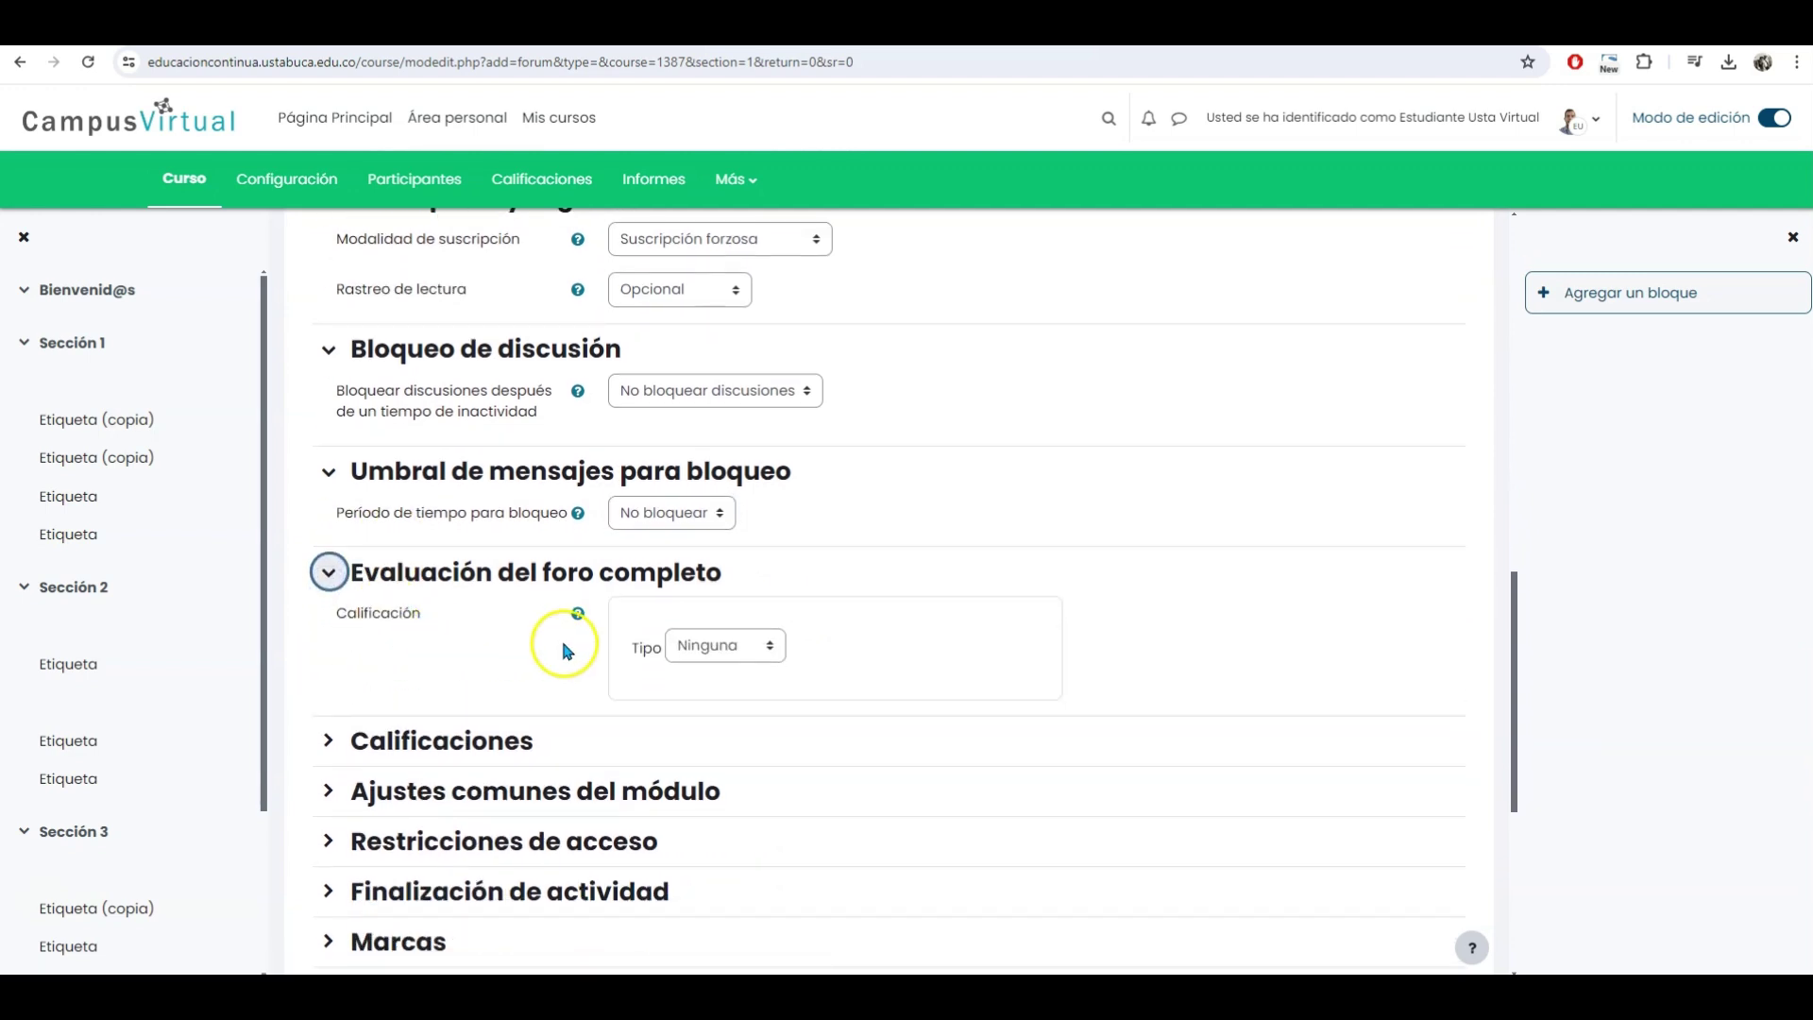
left_click(732, 652)
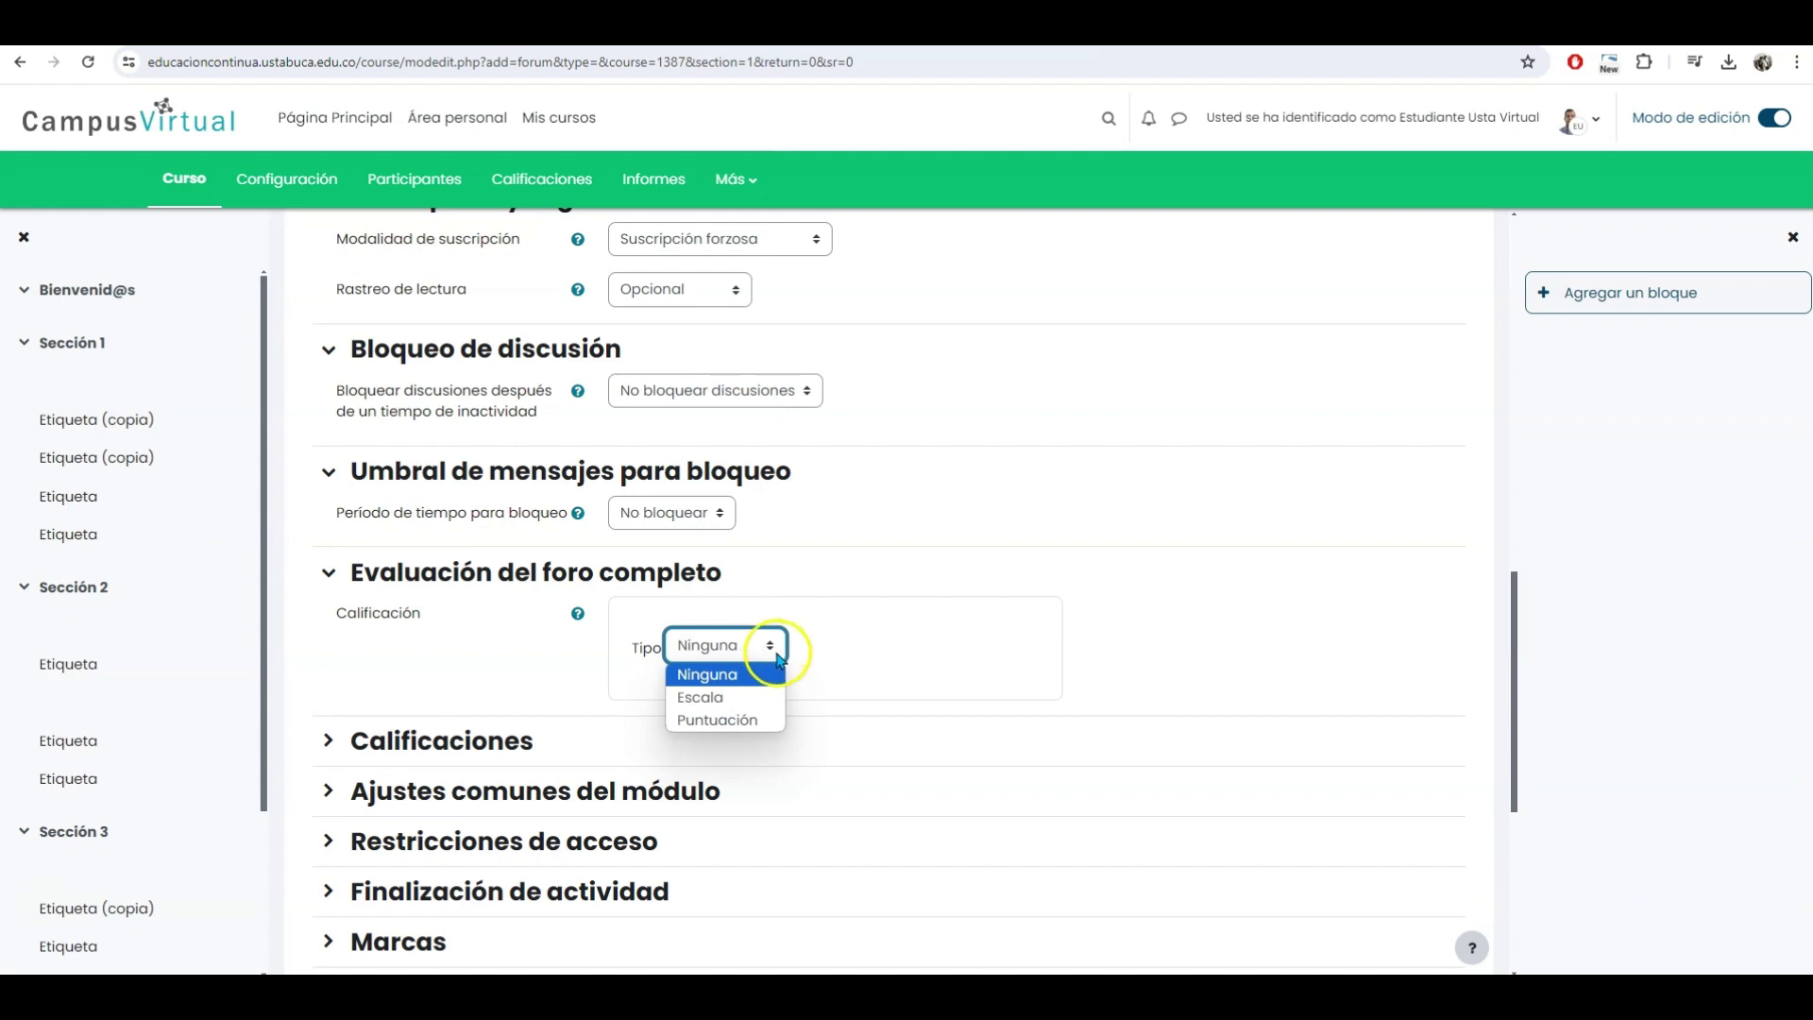
left_click(749, 699)
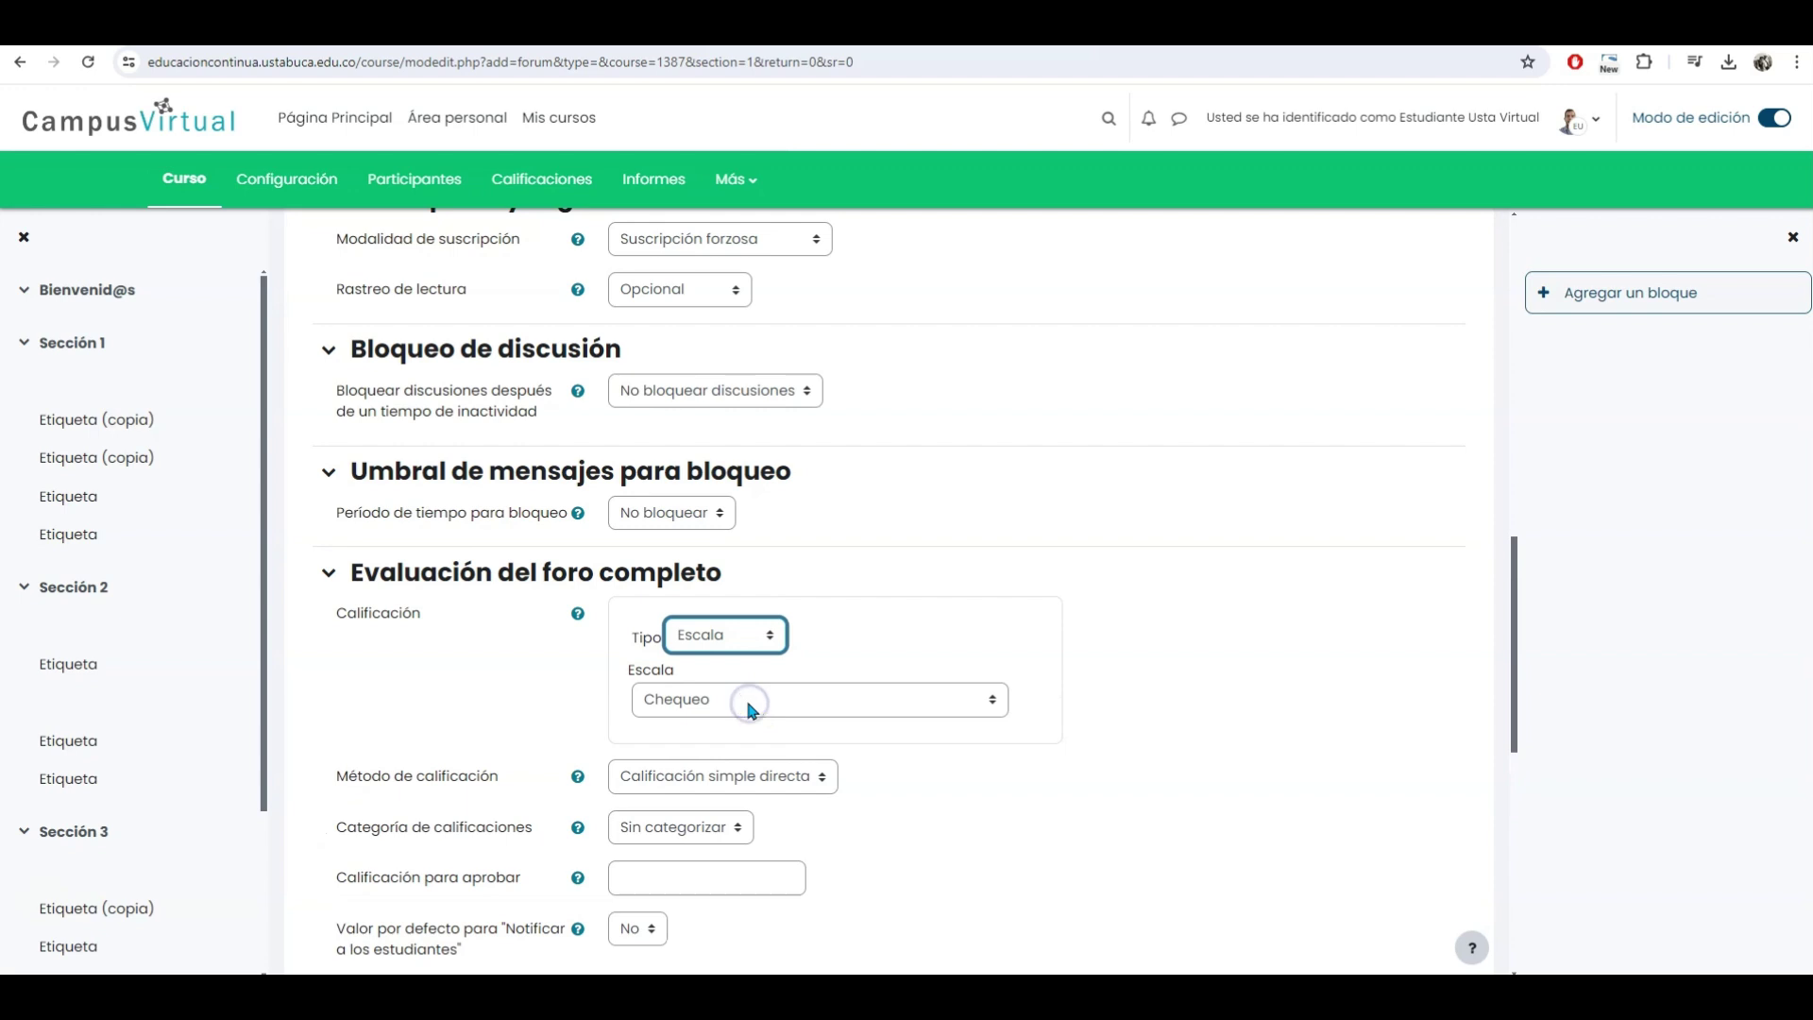
left_click(749, 703)
left_click(728, 752)
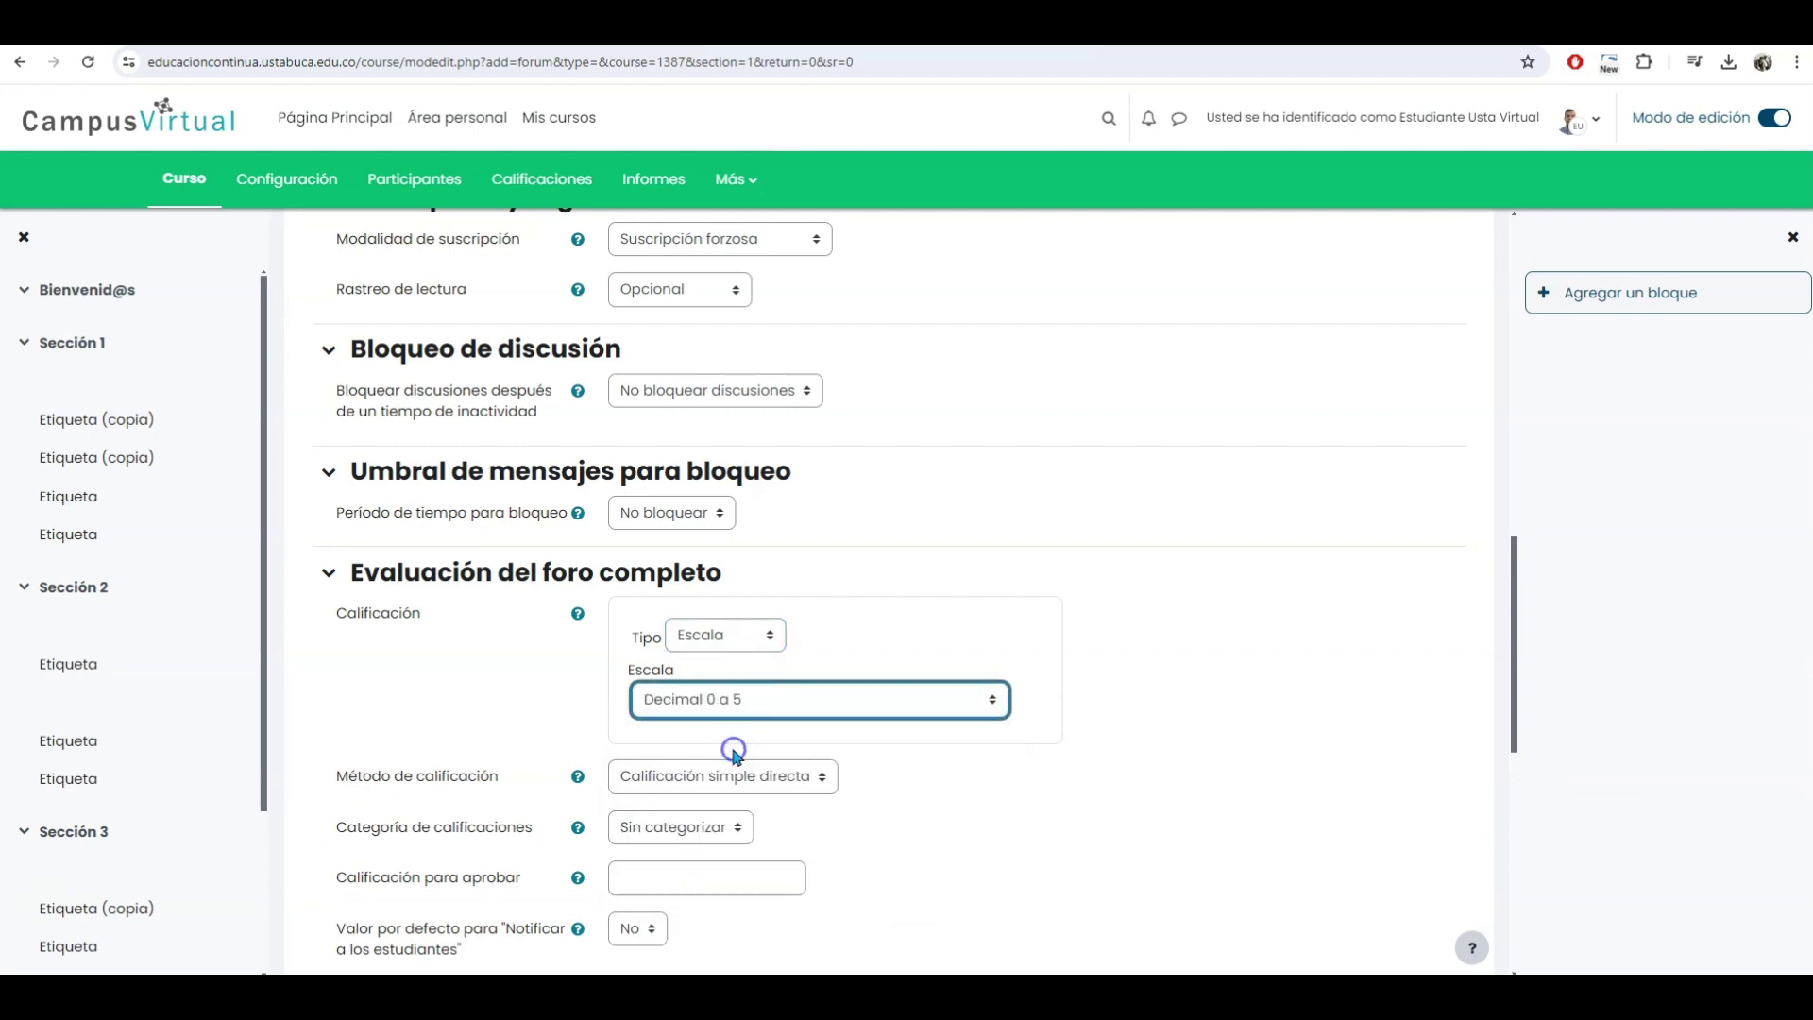
Review the options for the whole-forum grading method and keep Calificación simple directa selected
scroll(613, 718, "down", 1)
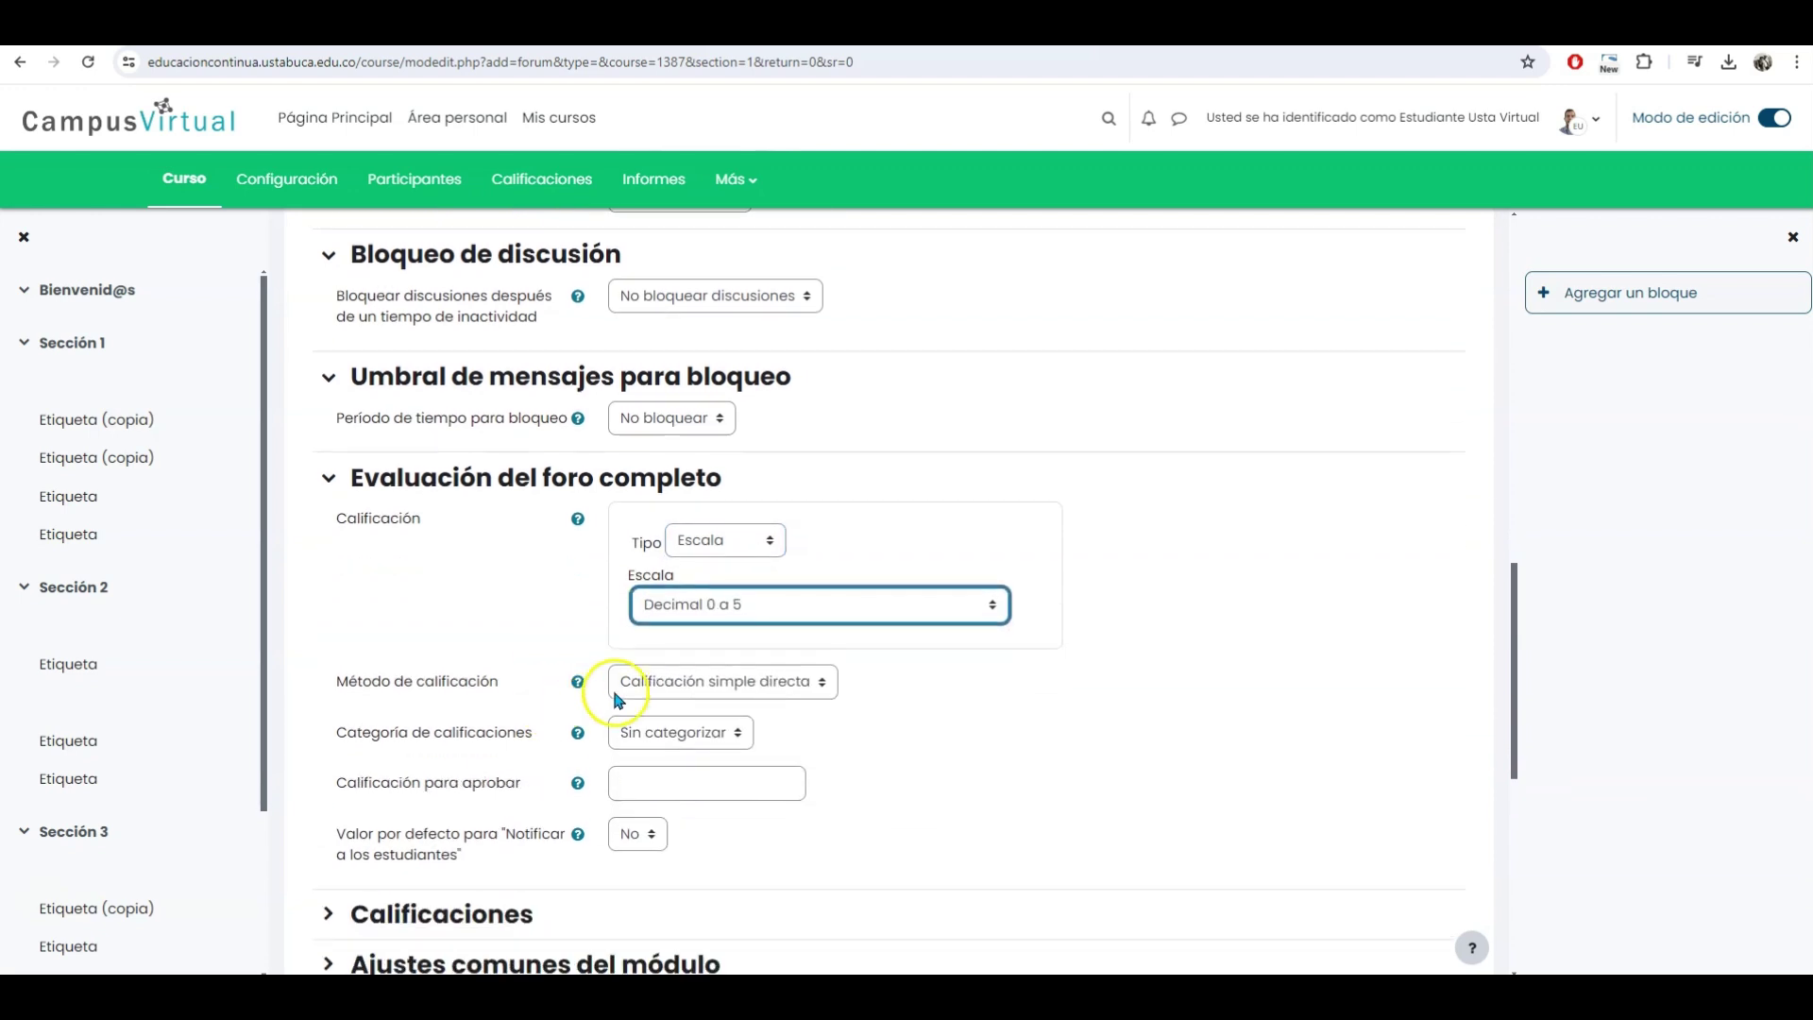
left_click(822, 684)
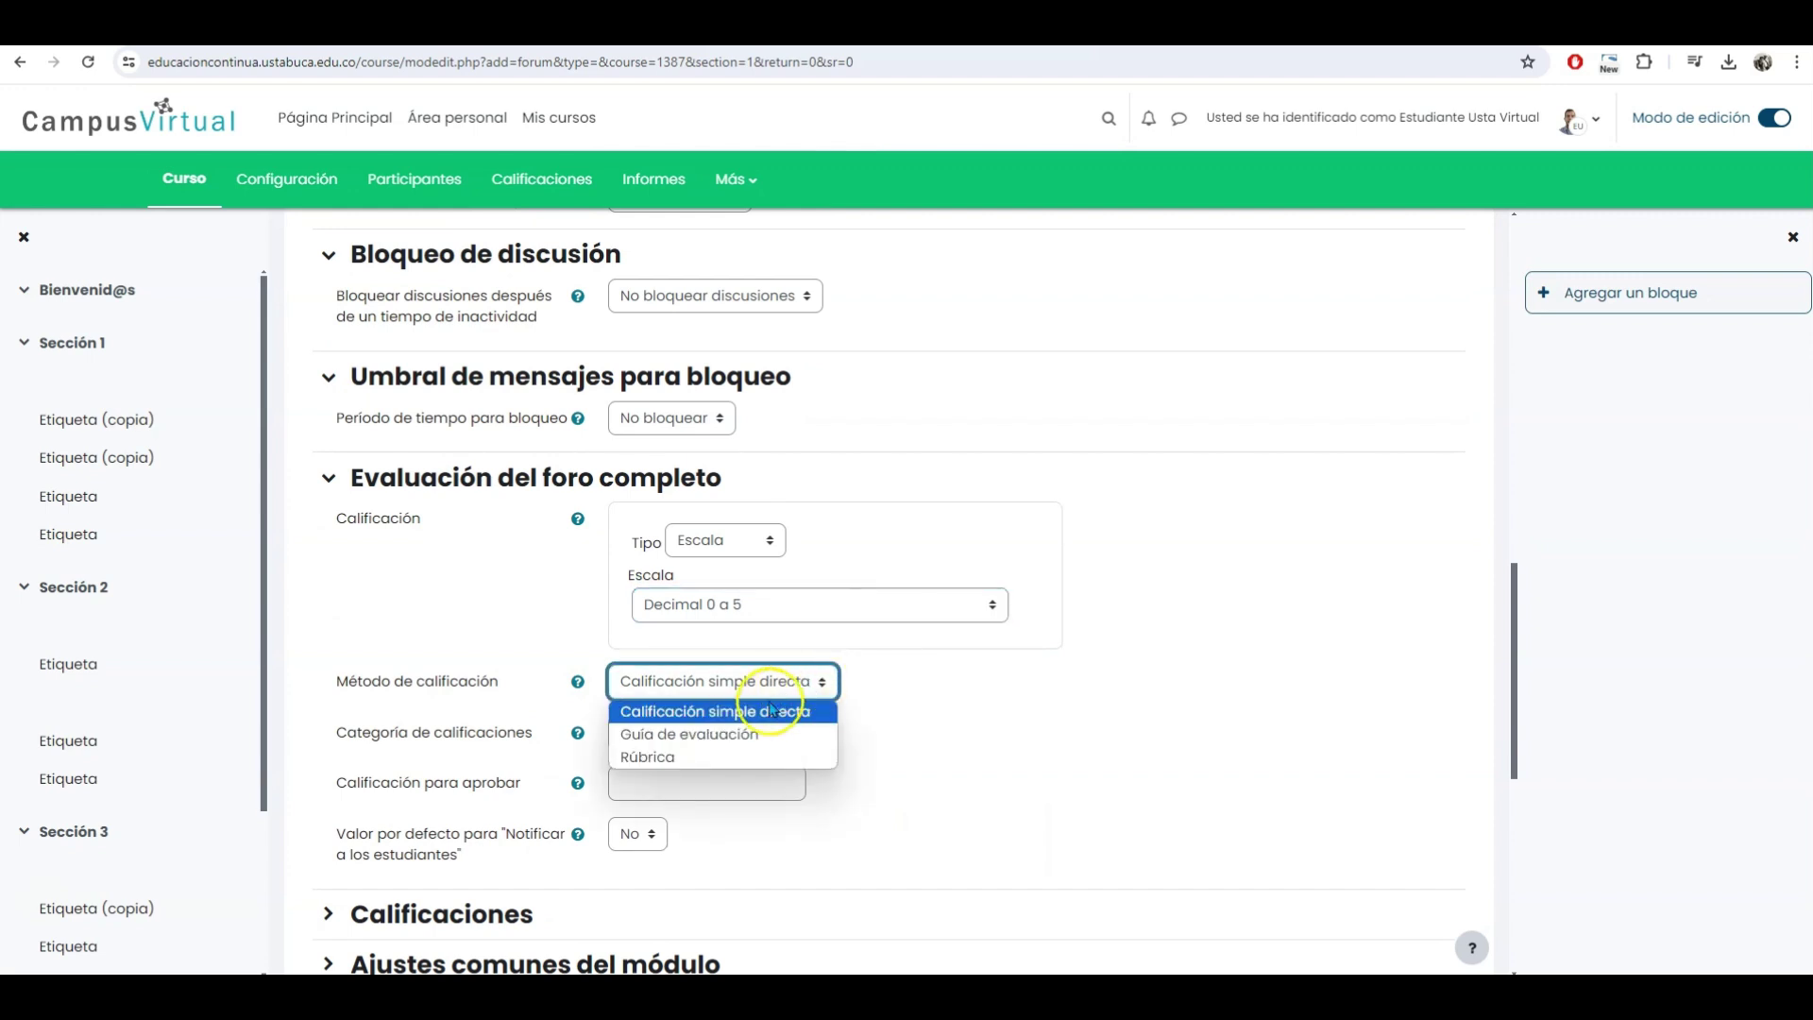
left_click(791, 710)
left_click(749, 682)
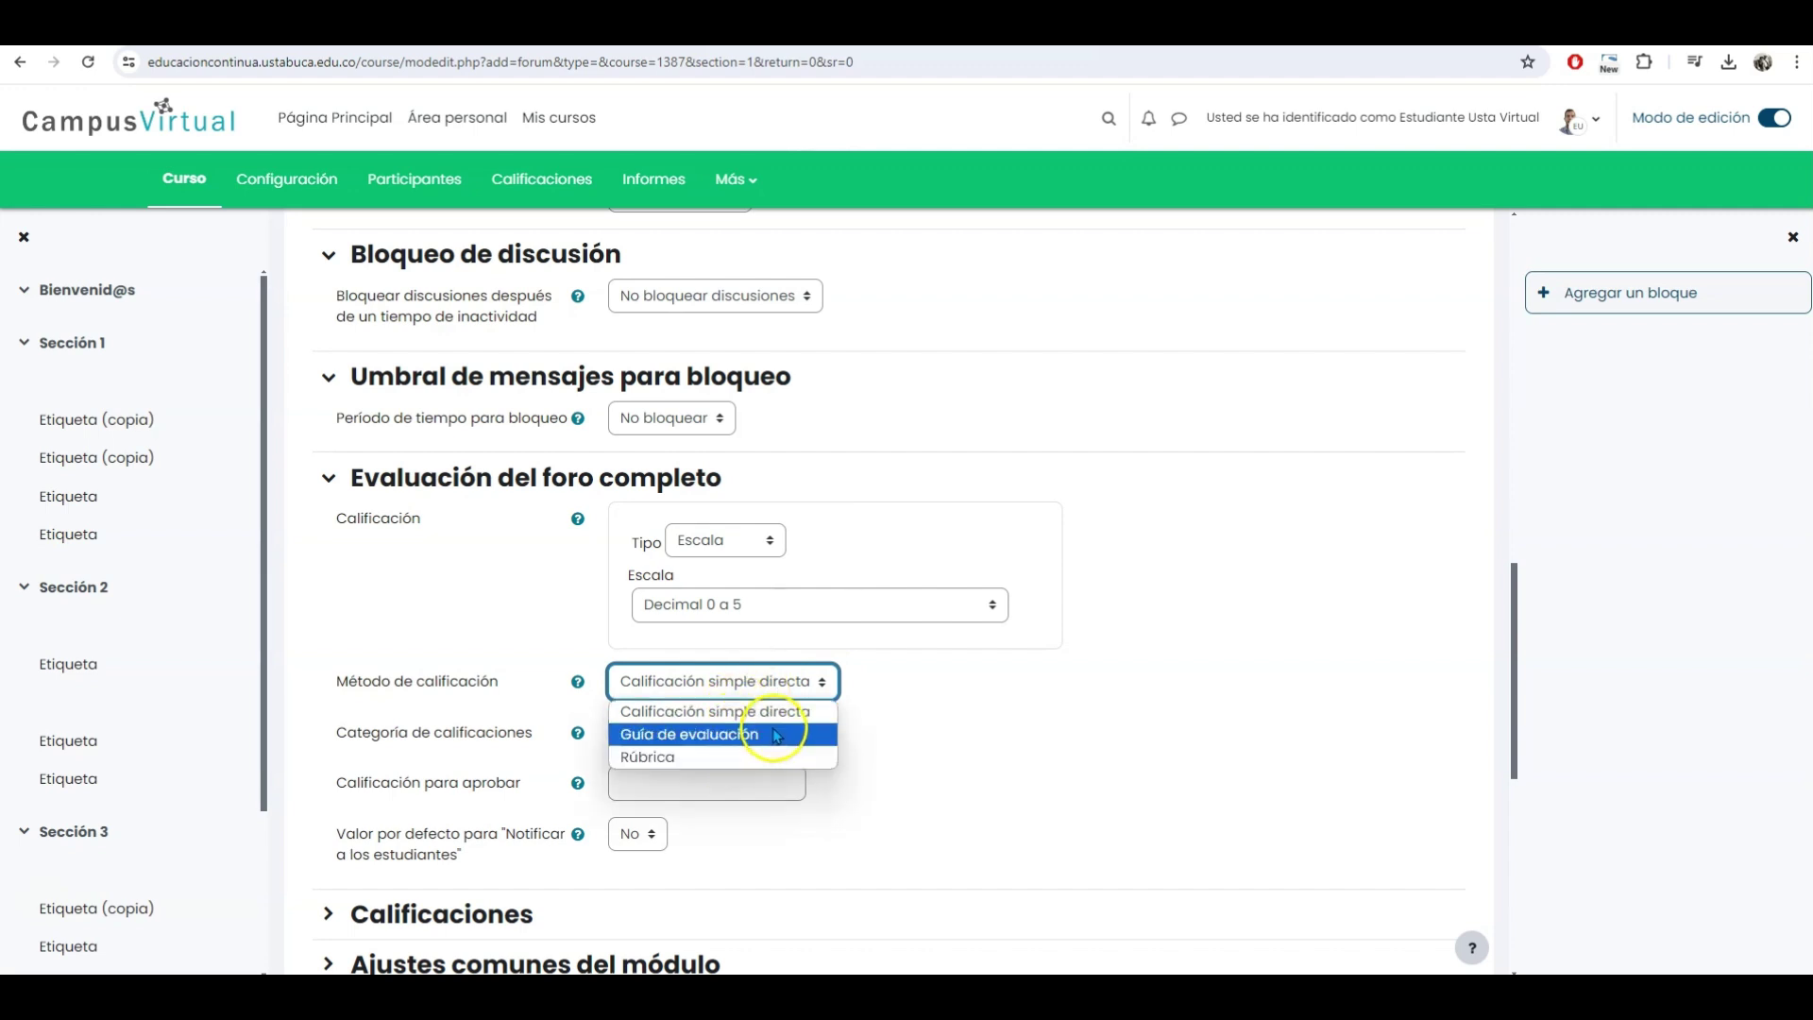
left_click(777, 718)
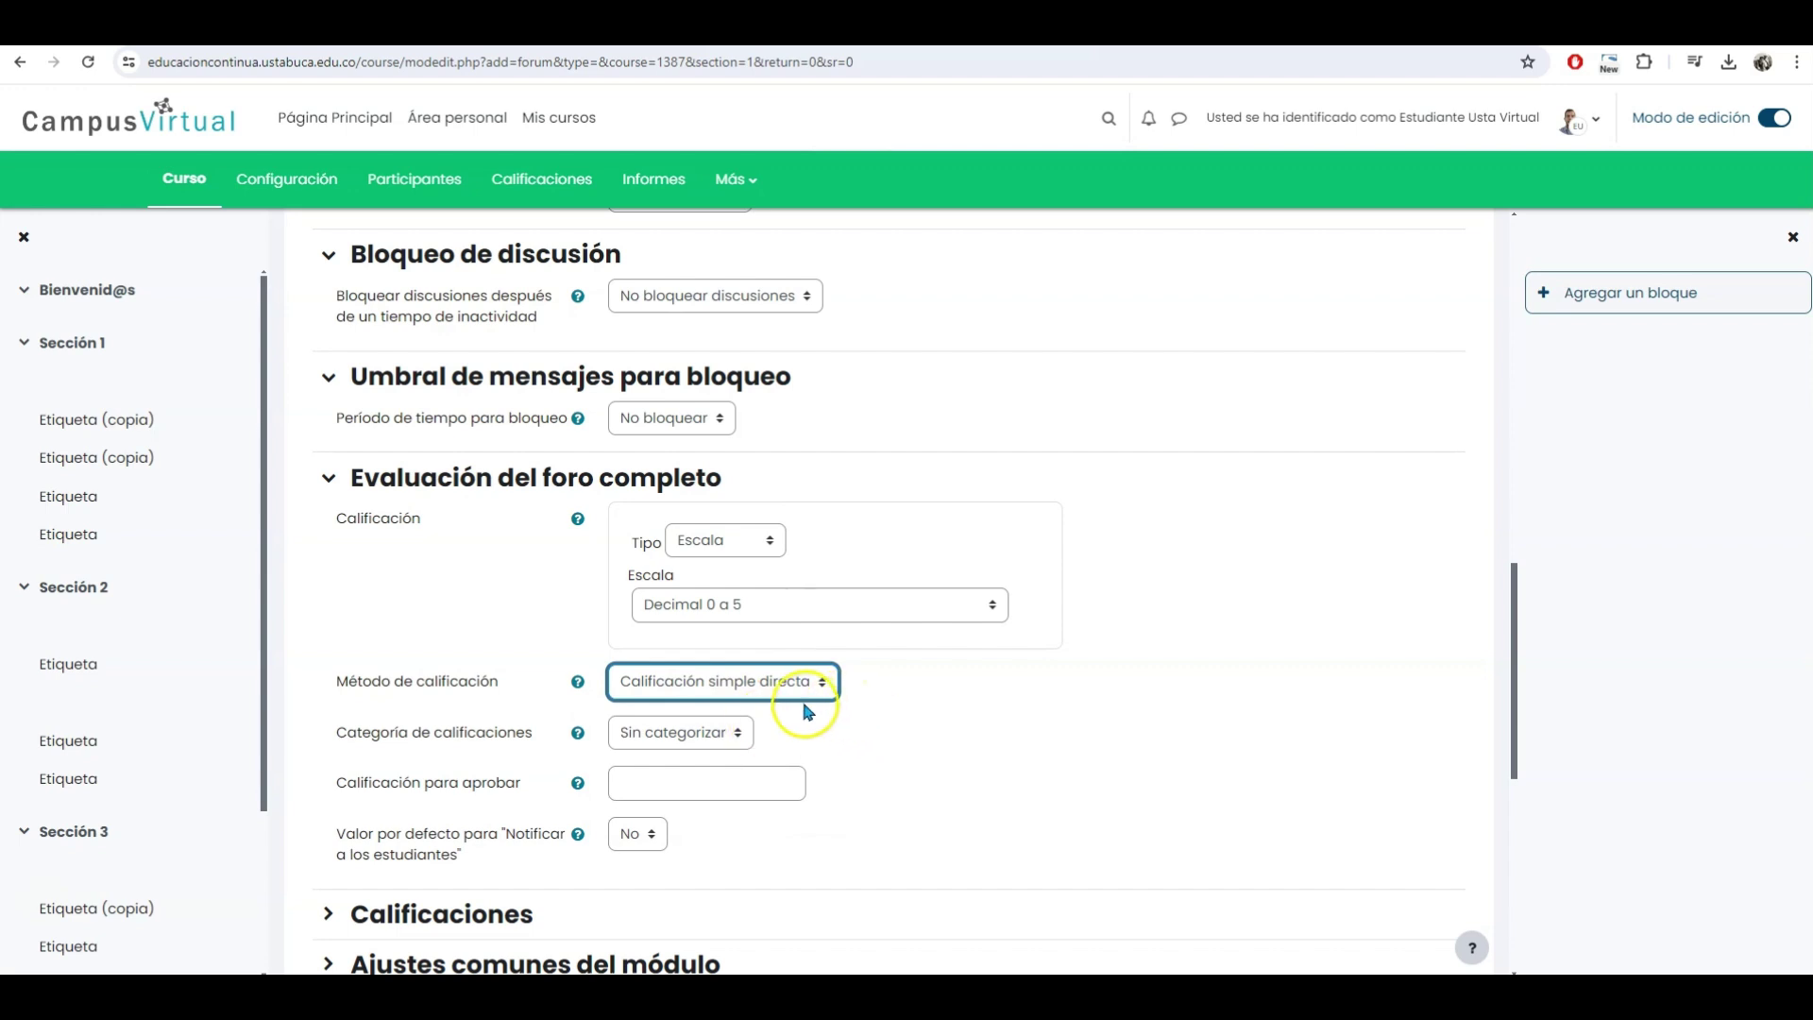
Under Calificaciones, set the ratings consolidation type to Calificación máxima
scroll(811, 715, "down", 1)
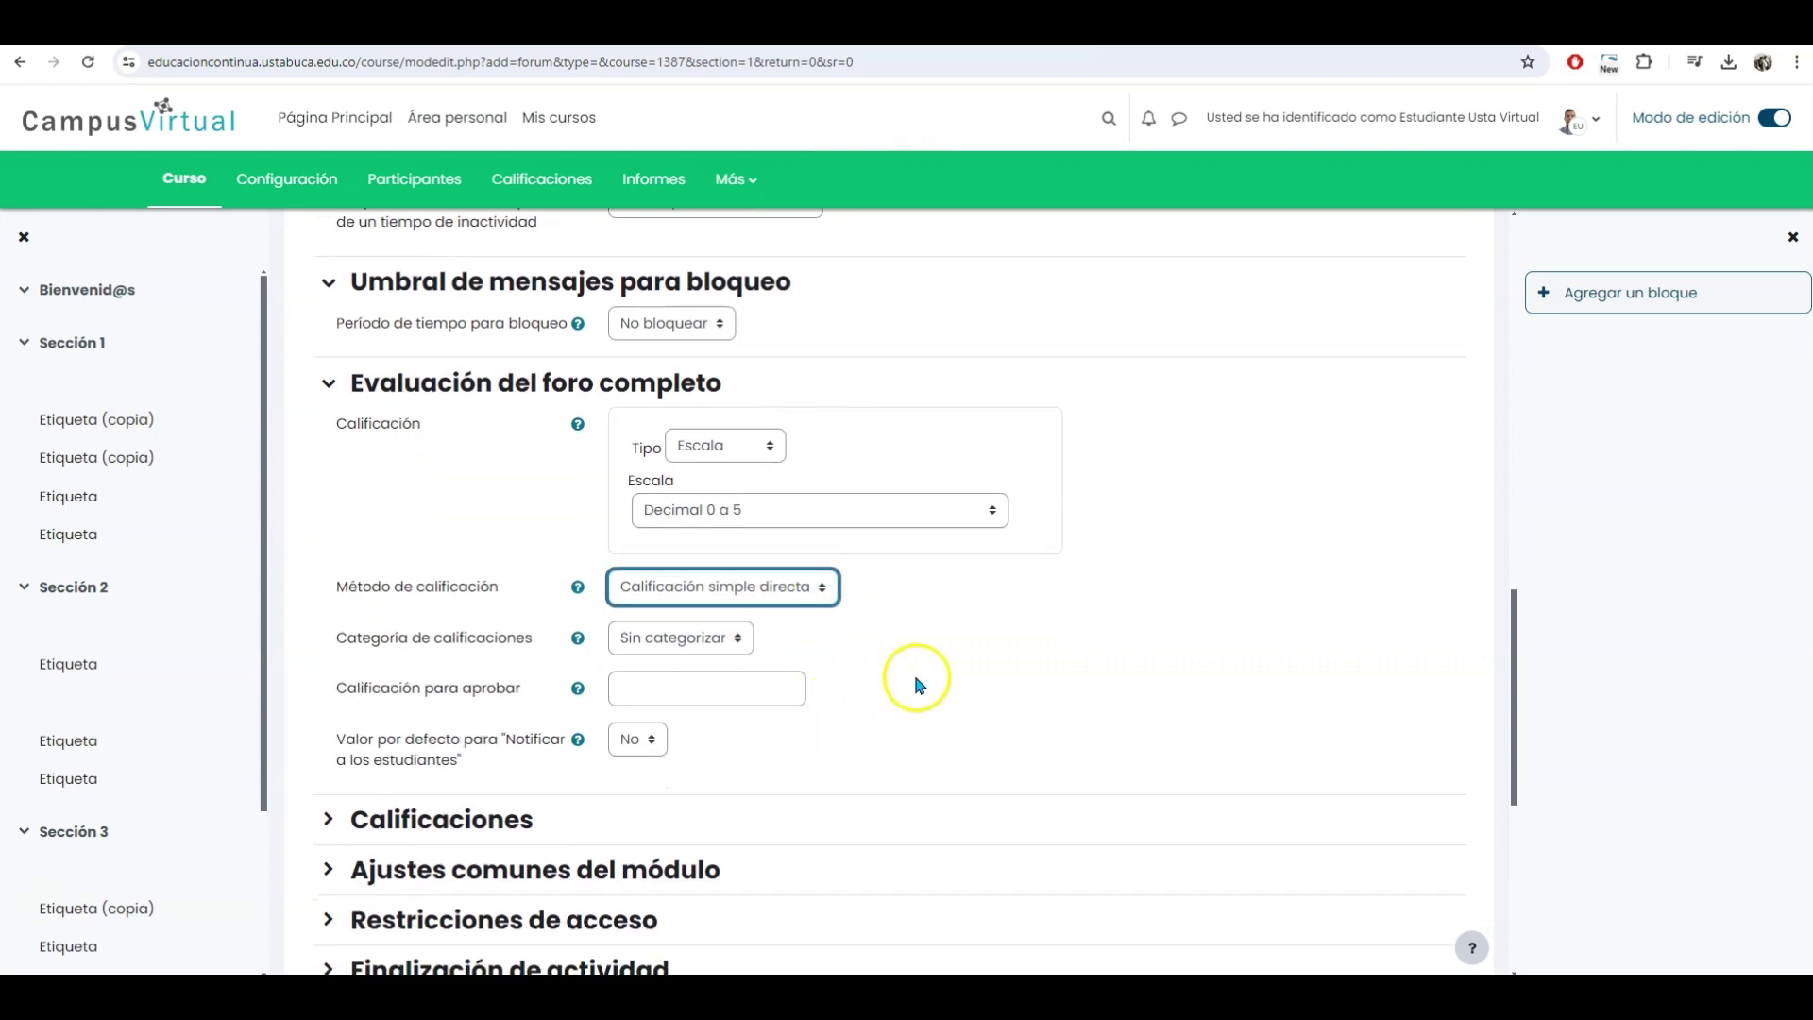
scroll(918, 683, "down", 1)
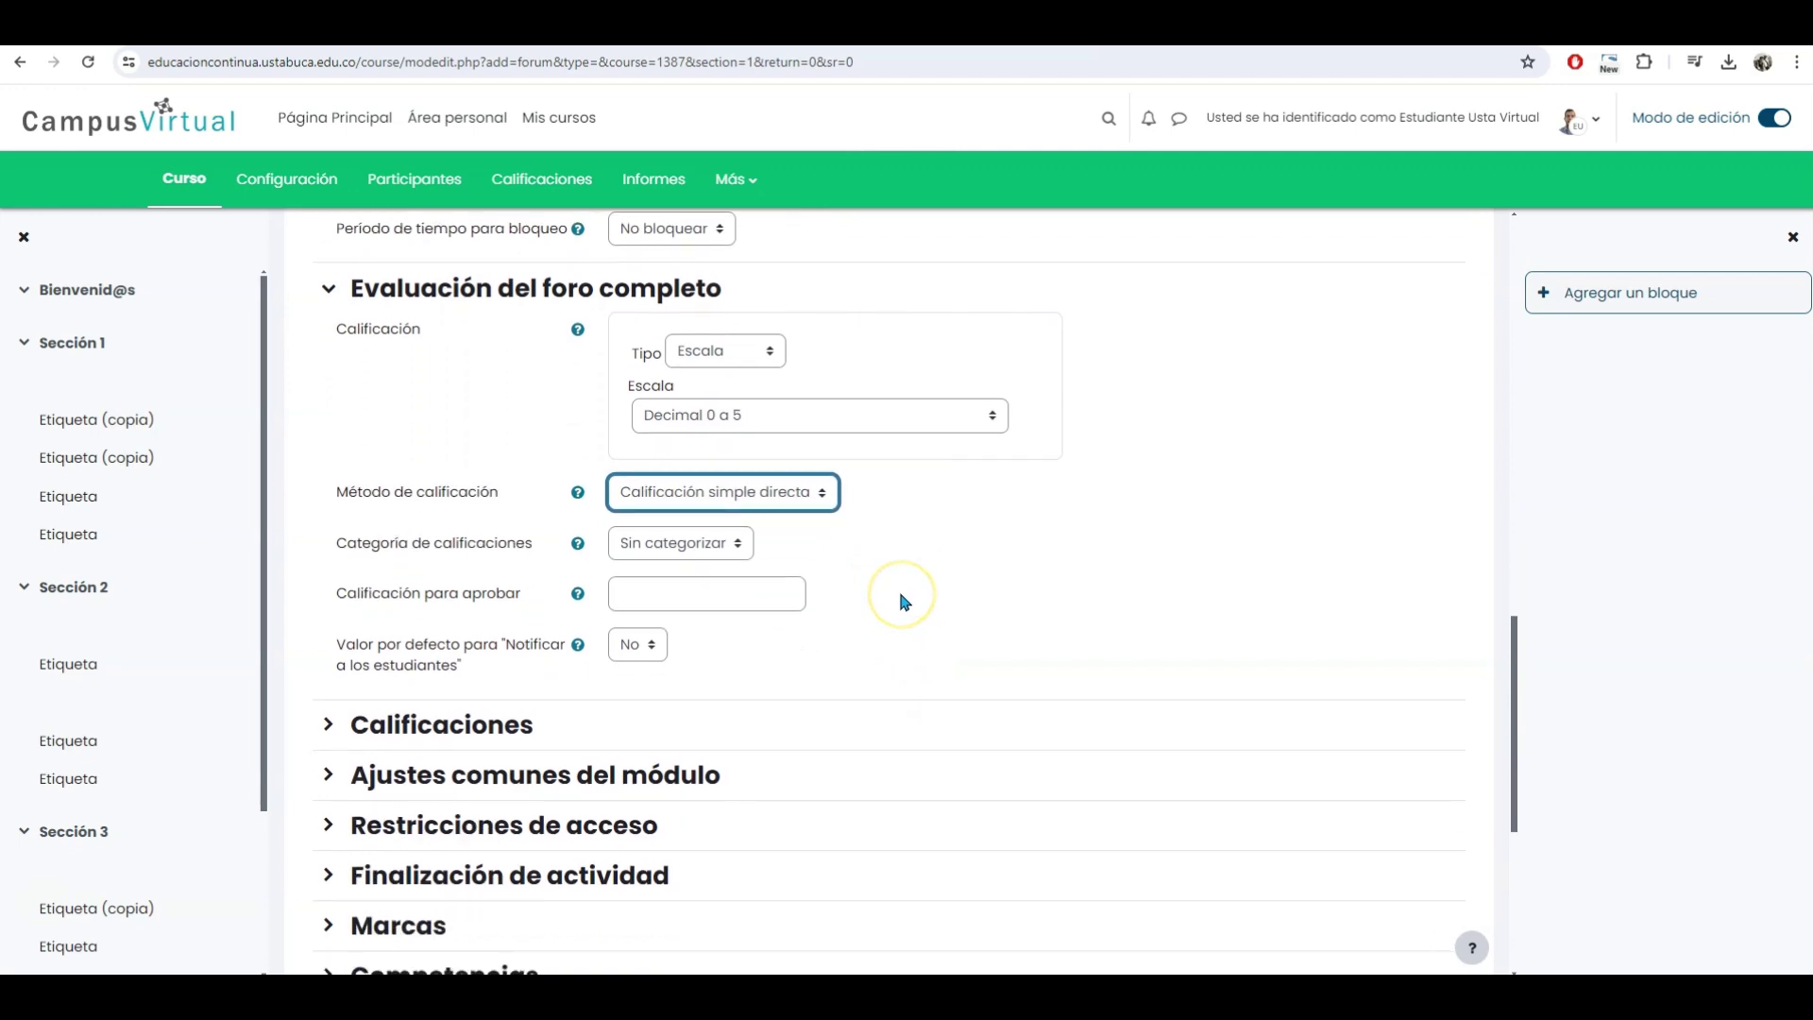
left_click(328, 725)
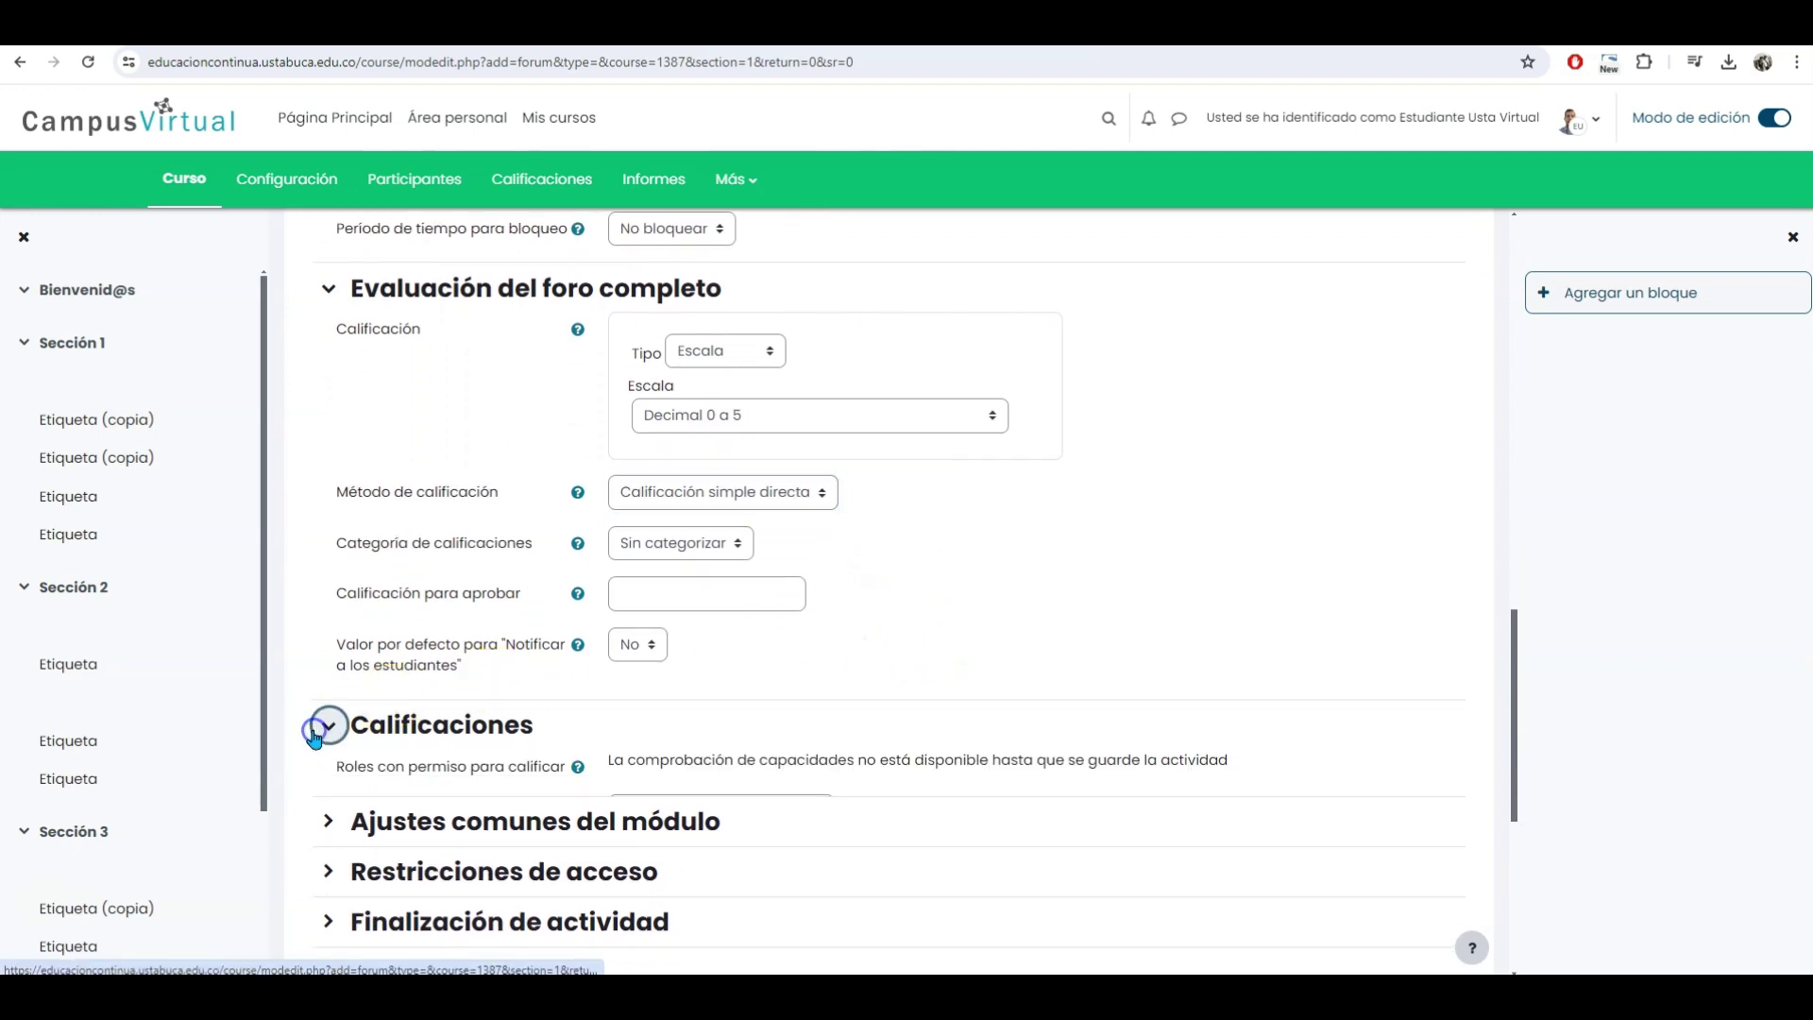
scroll(356, 661, "down", 2)
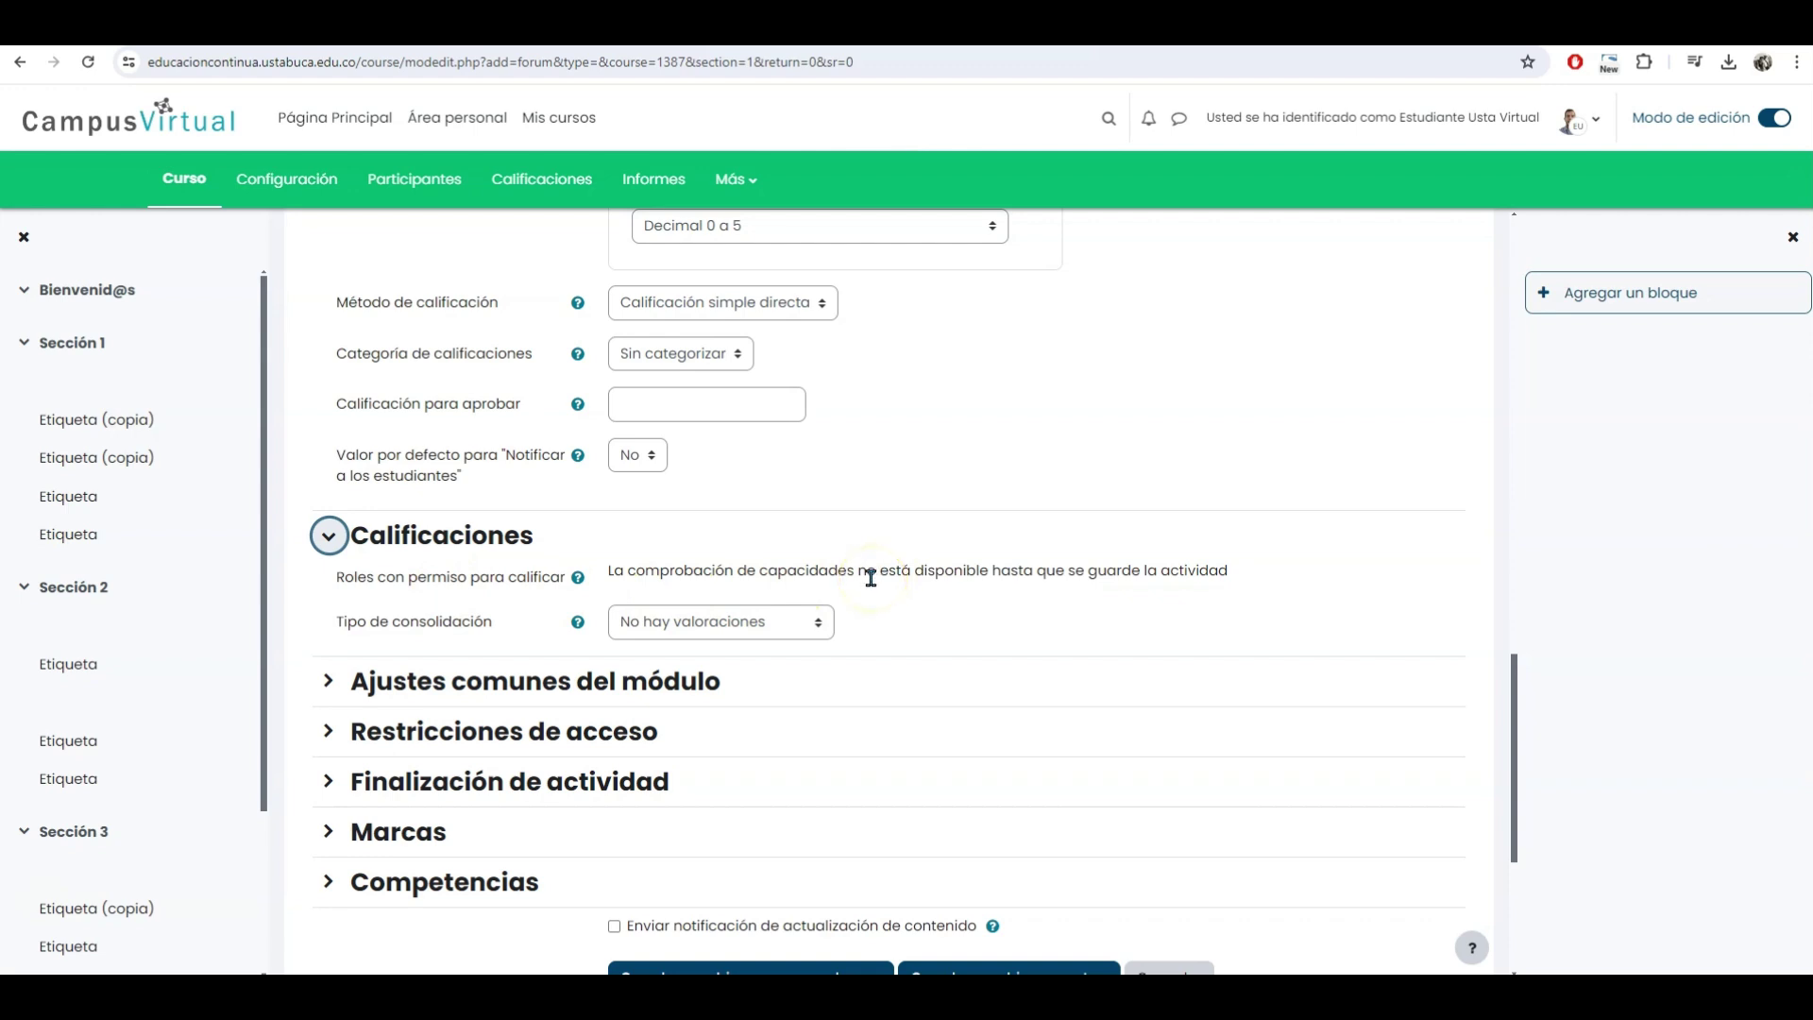
left_click(831, 624)
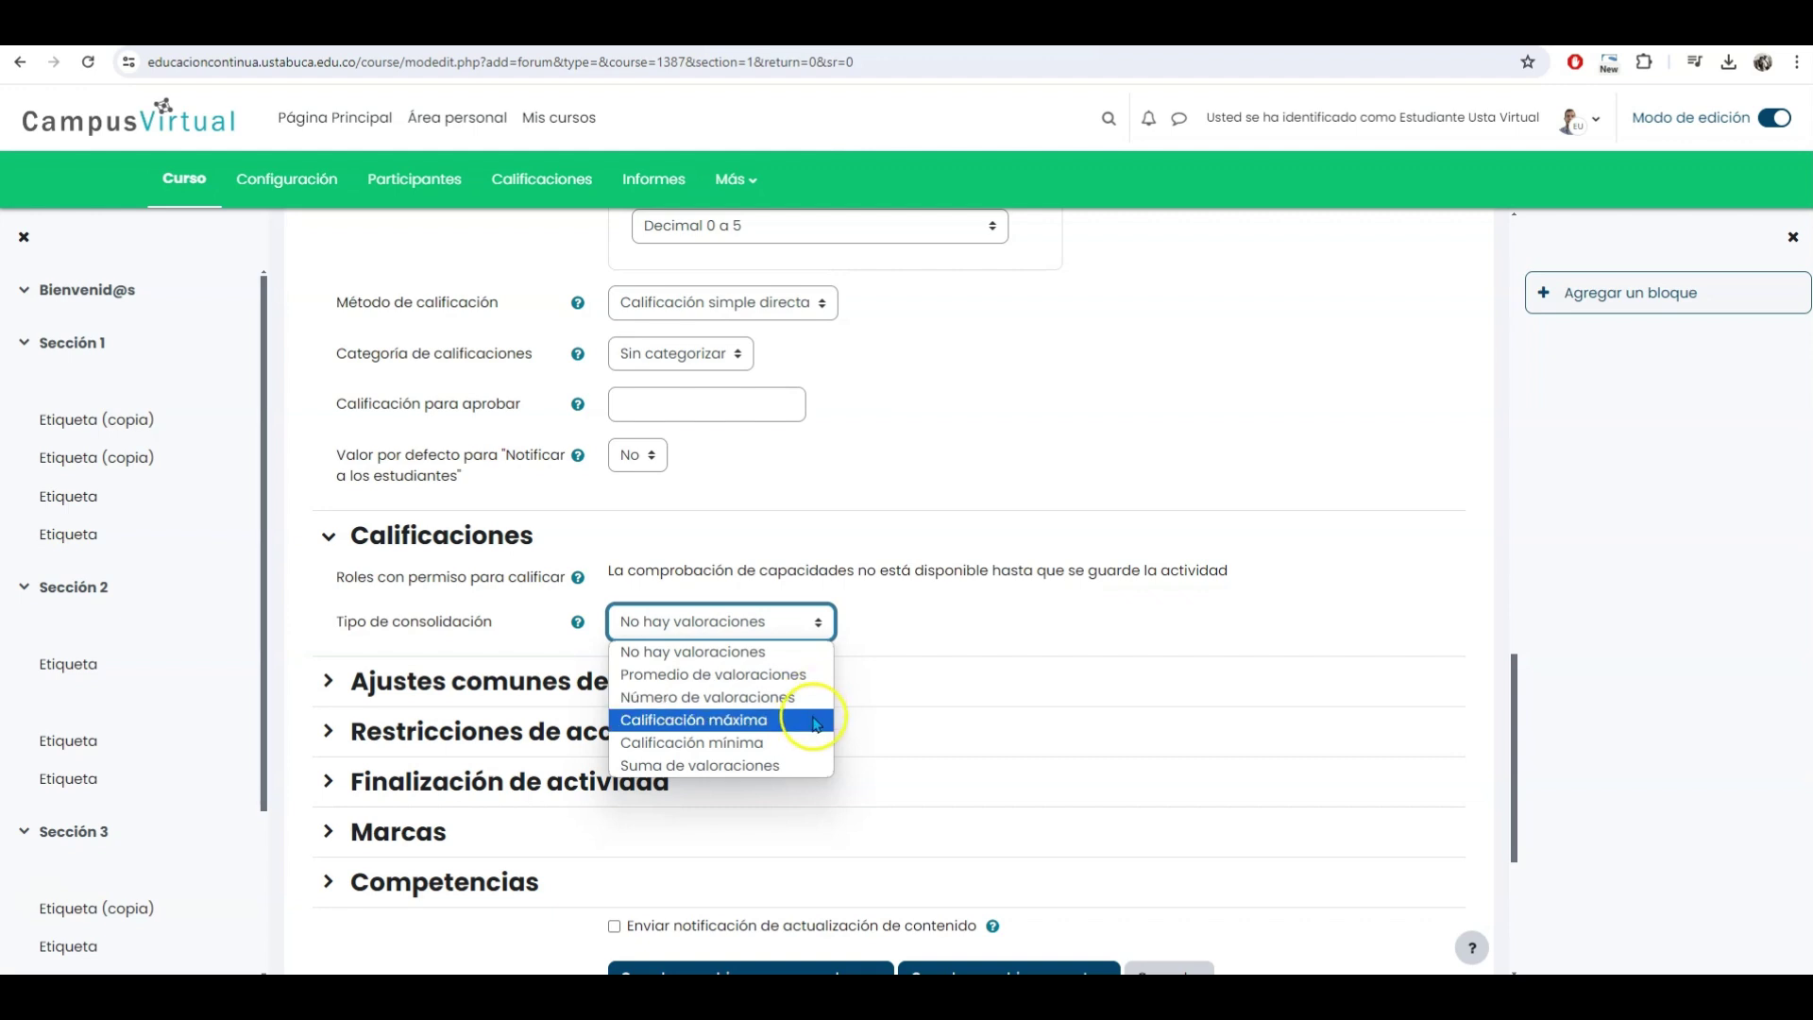
left_click(812, 754)
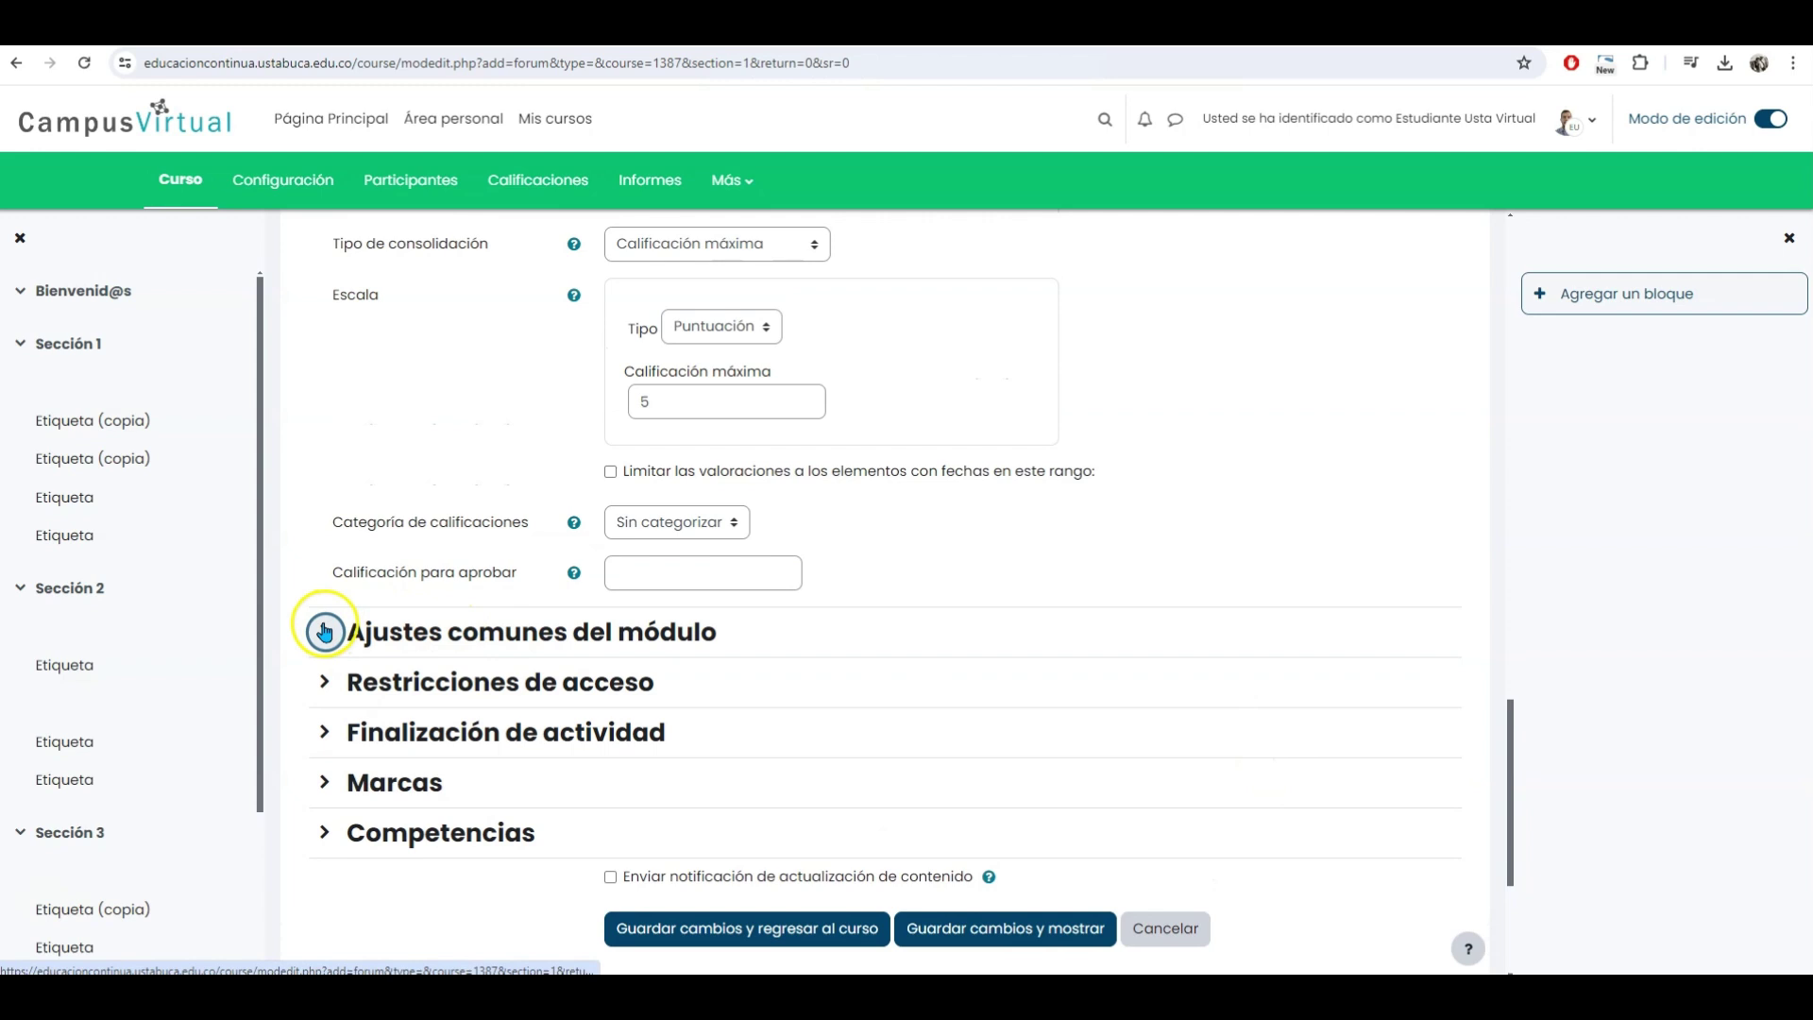
Expand and review the settings for Ajustes comunes del módulo, Restricciones de acceso, Finalización de actividad, Marcas and Competencias
left_click(327, 631)
scroll(325, 631, "down", 2)
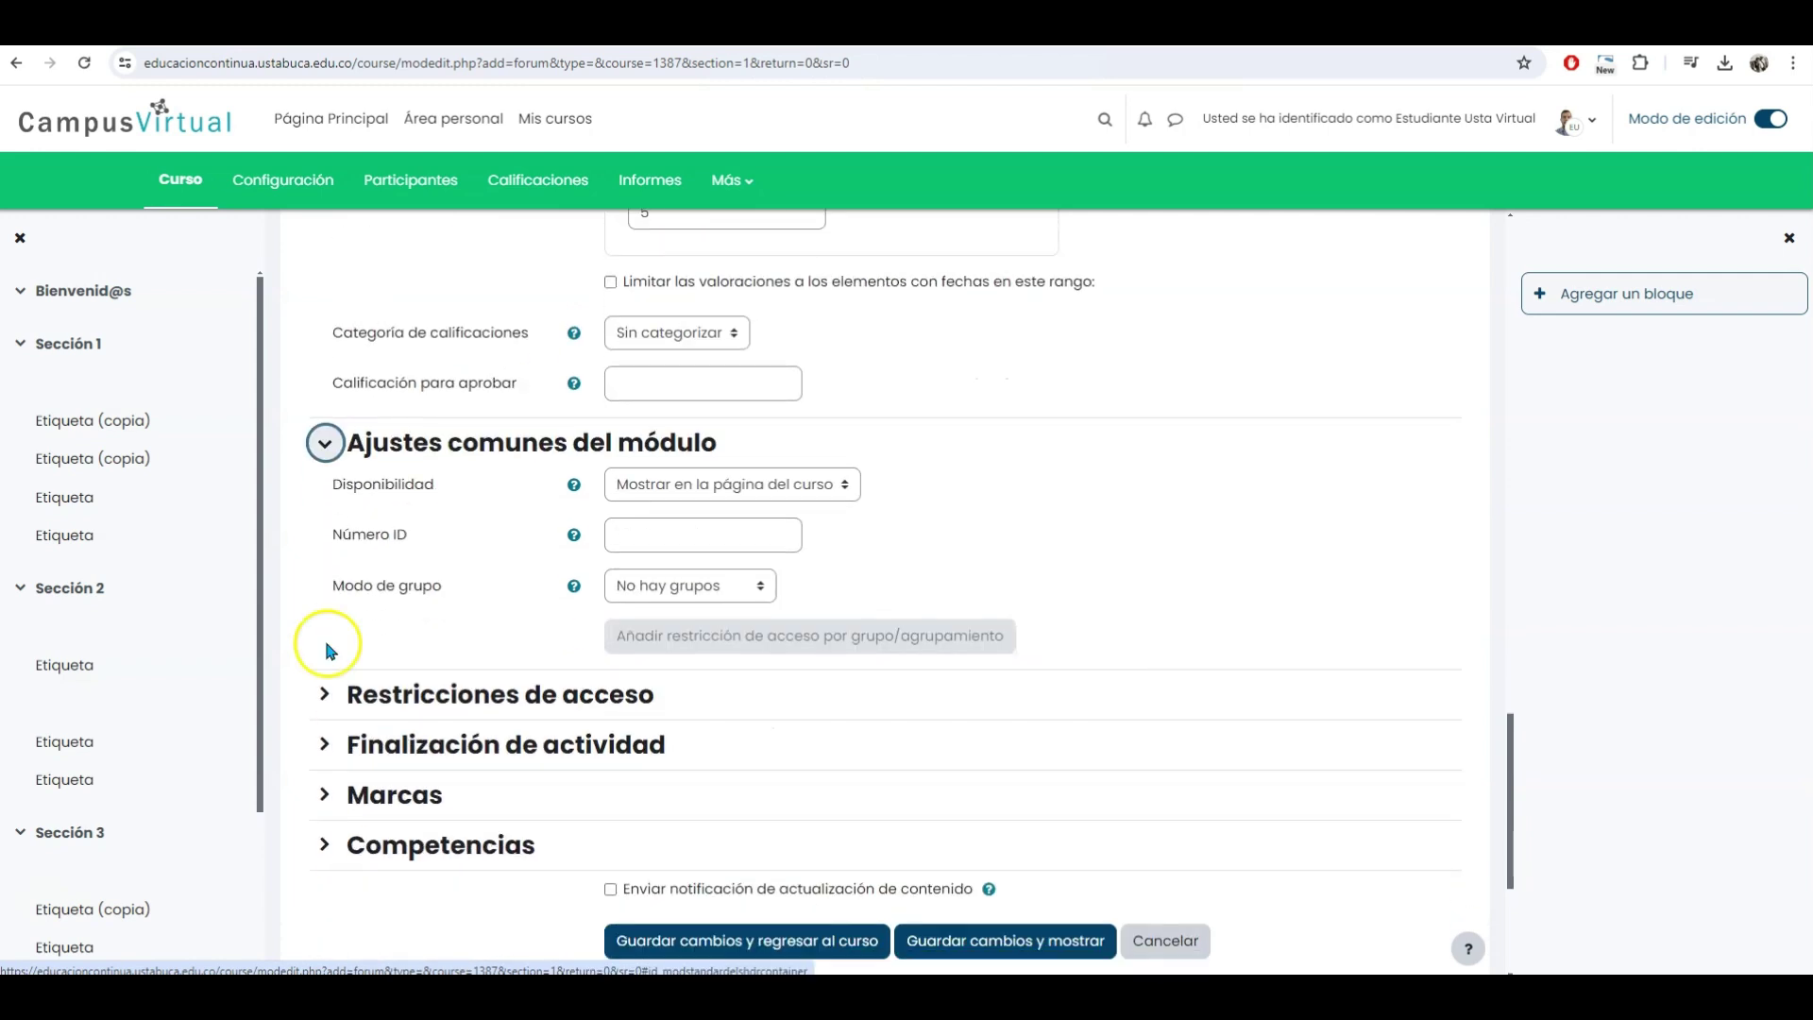
left_click(324, 692)
scroll(350, 661, "down", 2)
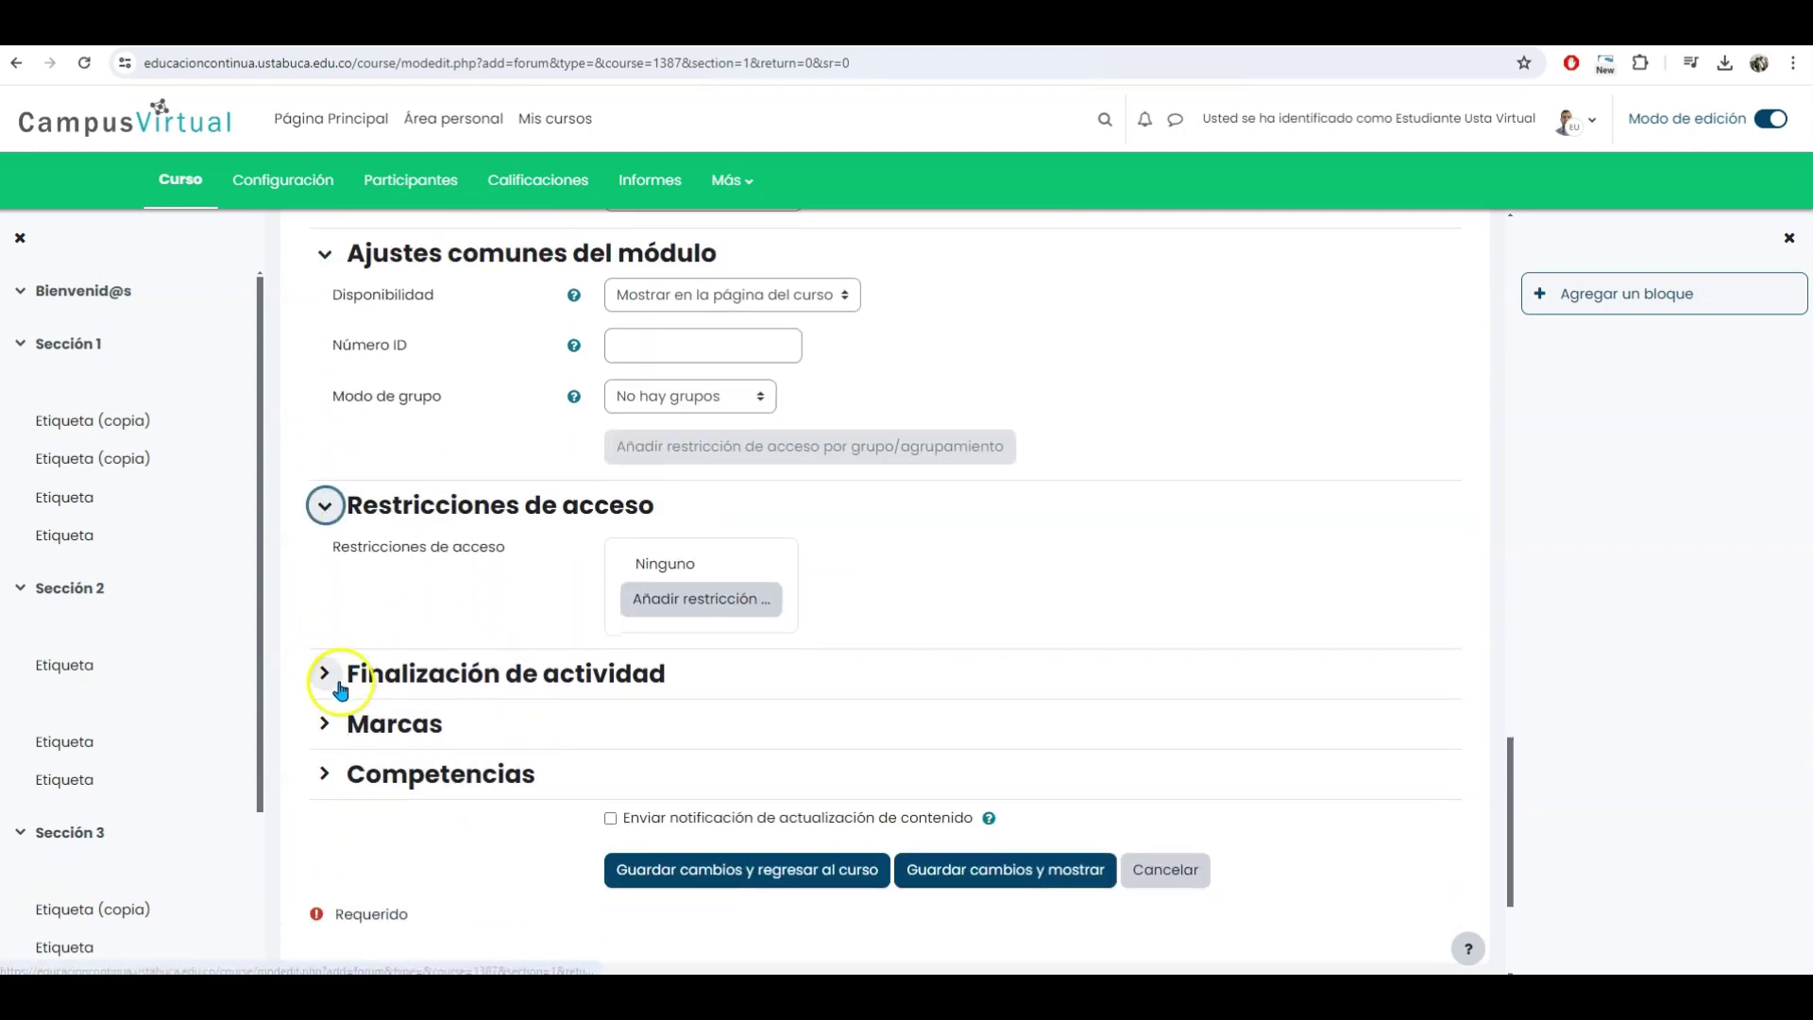
left_click(330, 676)
scroll(335, 690, "down", 1)
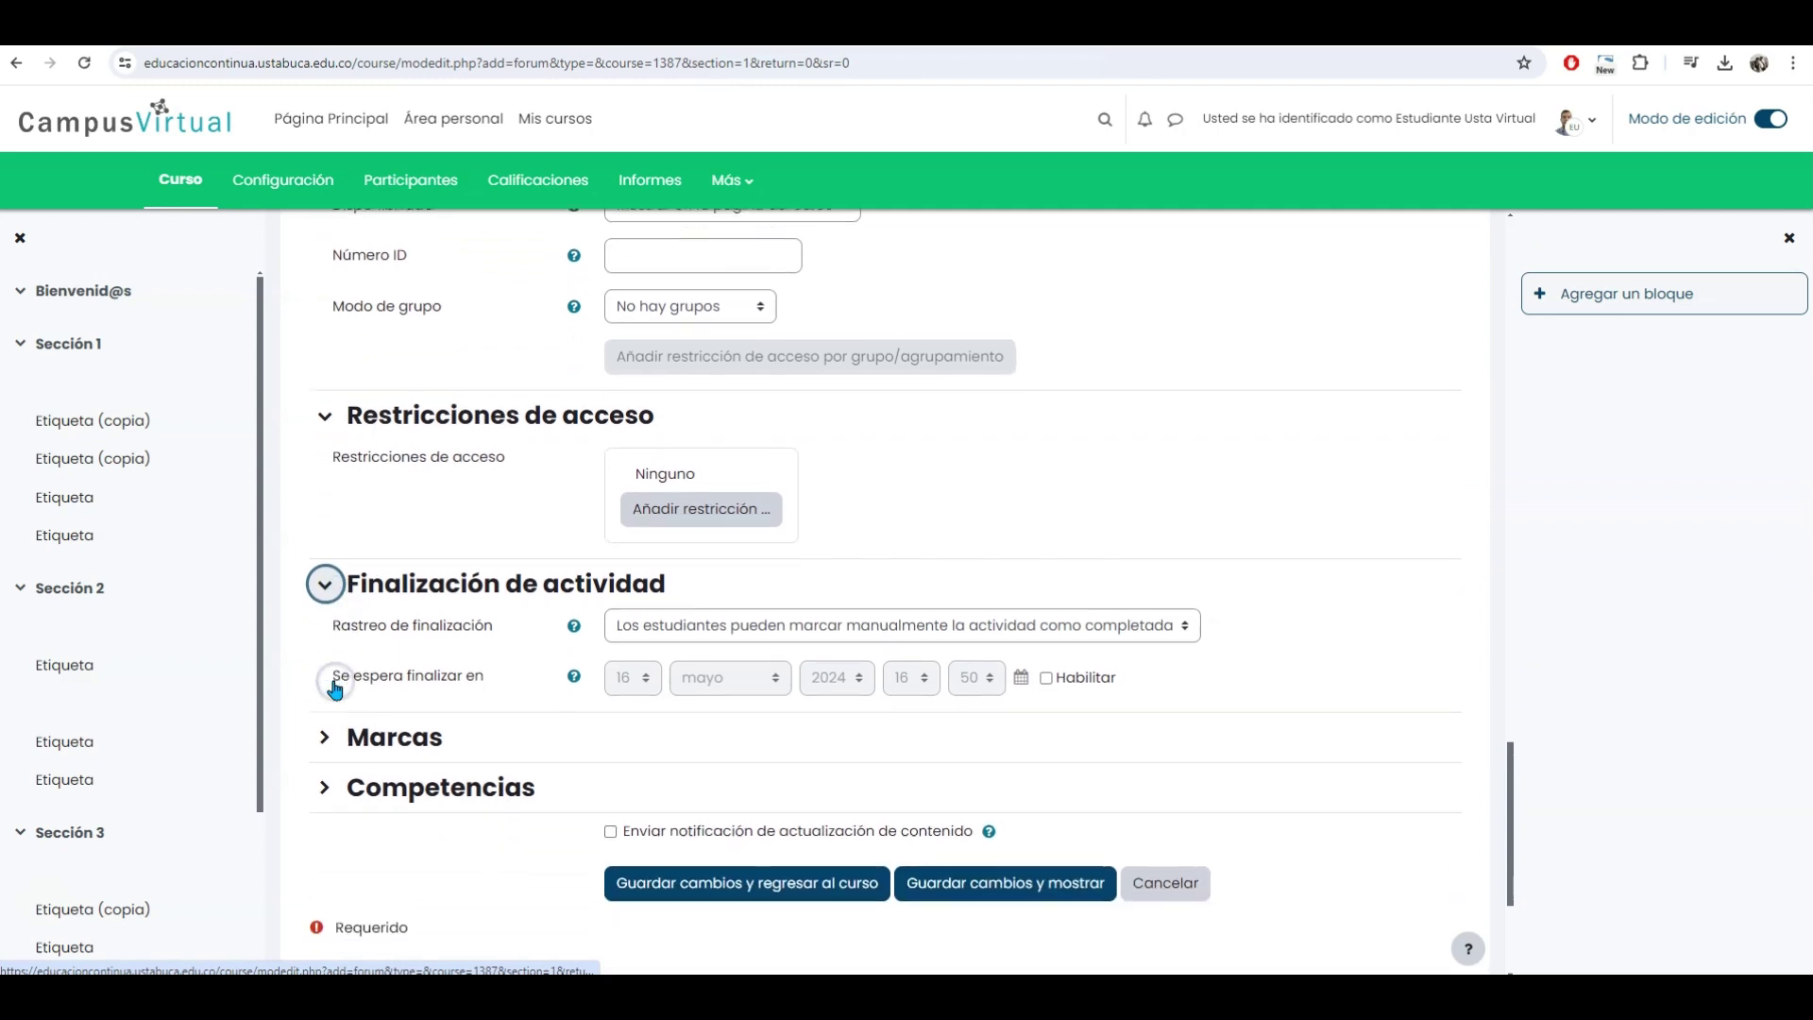
left_click(324, 736)
scroll(337, 774, "down", 2)
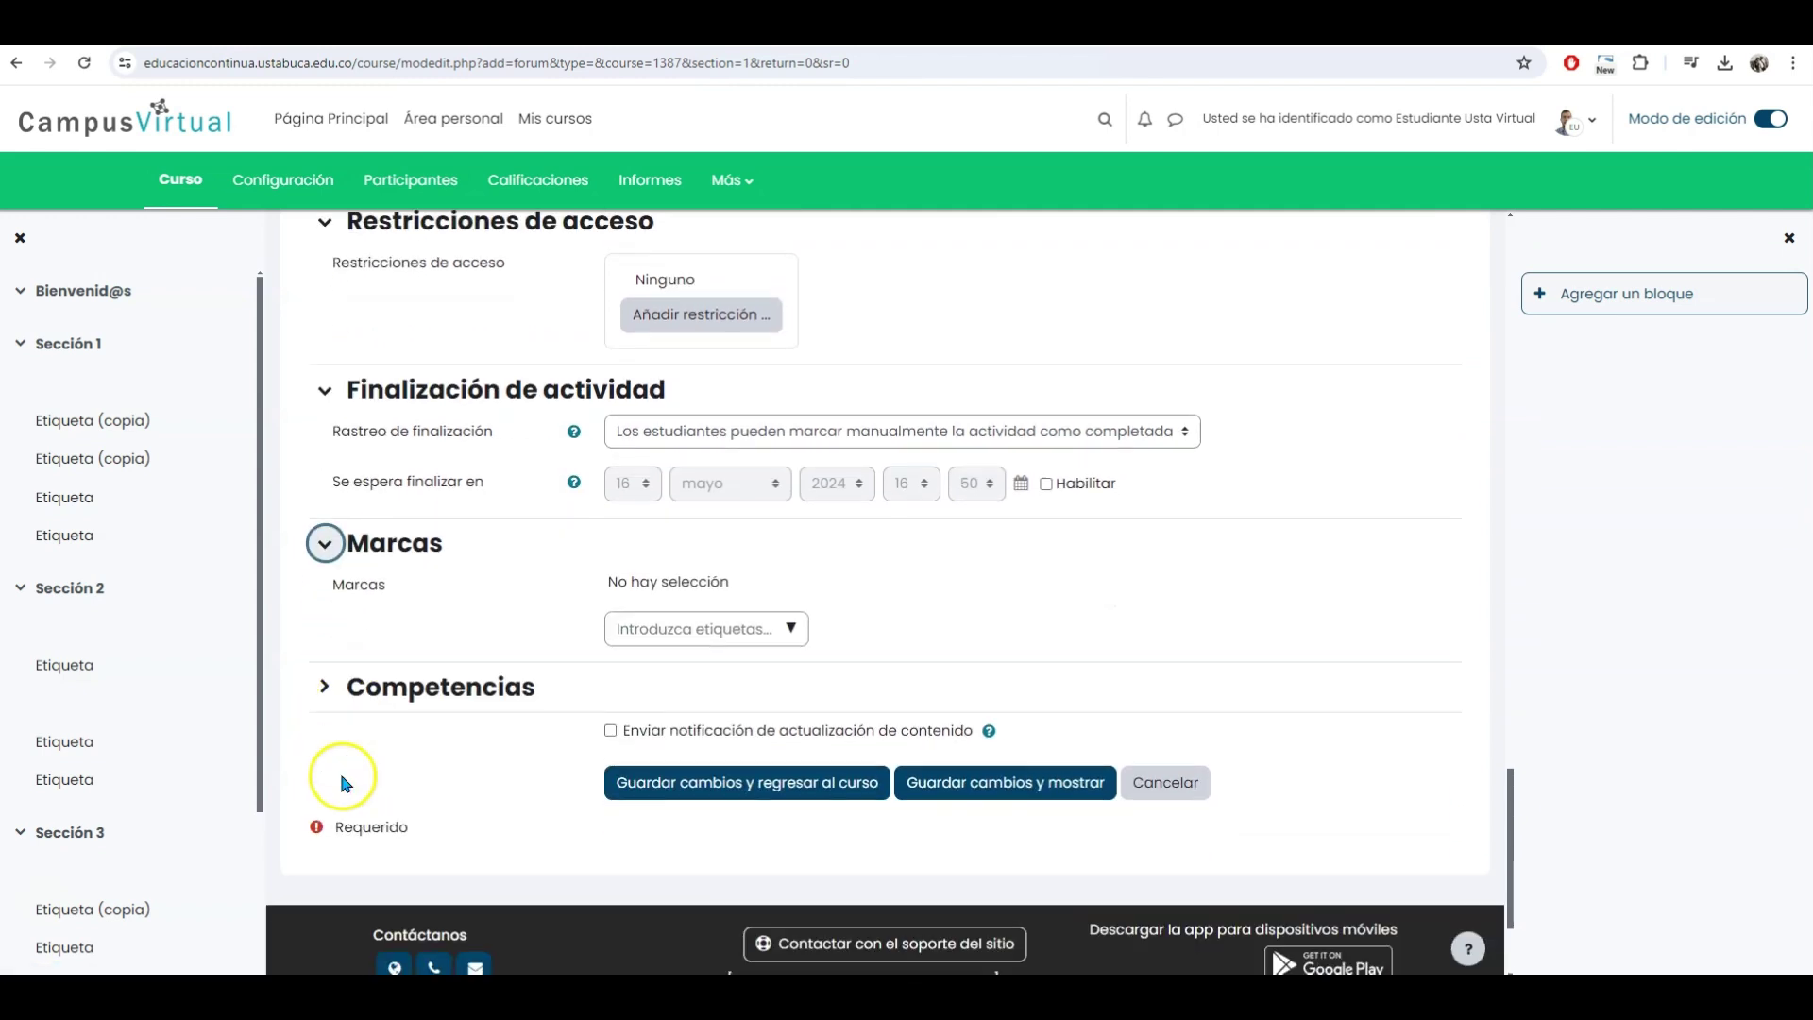
left_click(325, 689)
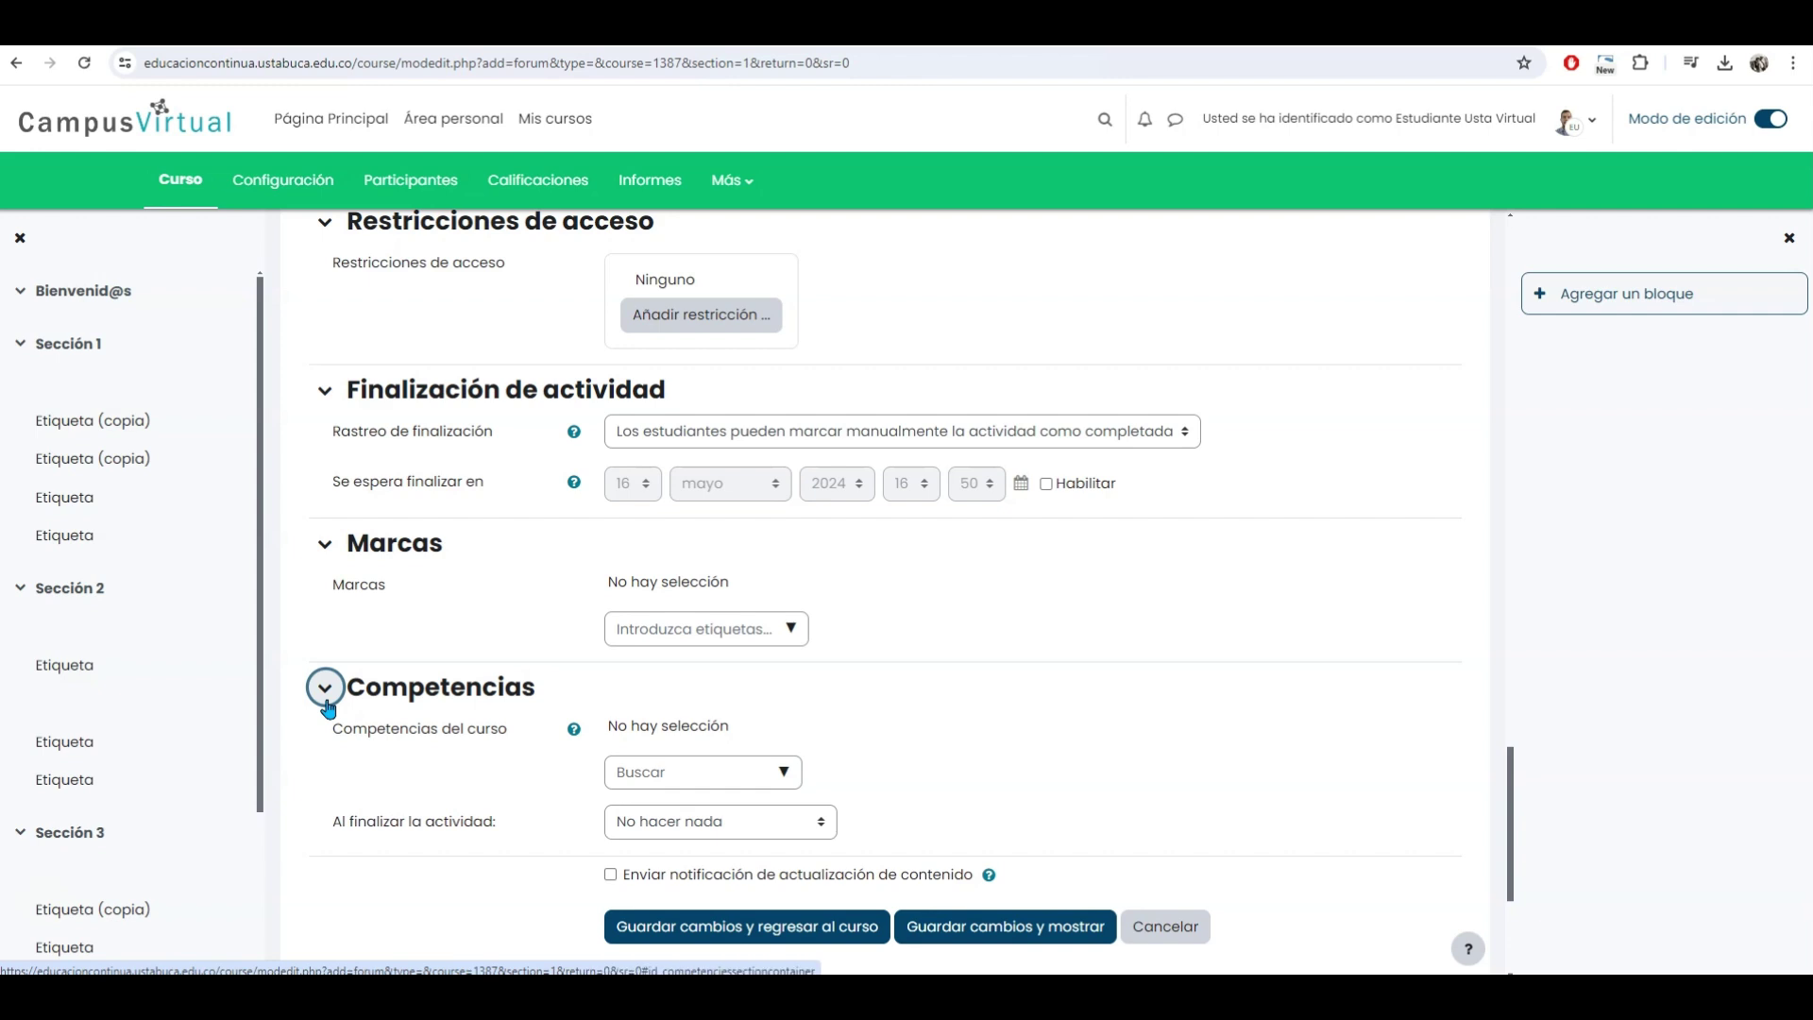
Review the available access restriction types and close the list without adding a restriction
scroll(328, 708, "up", 2)
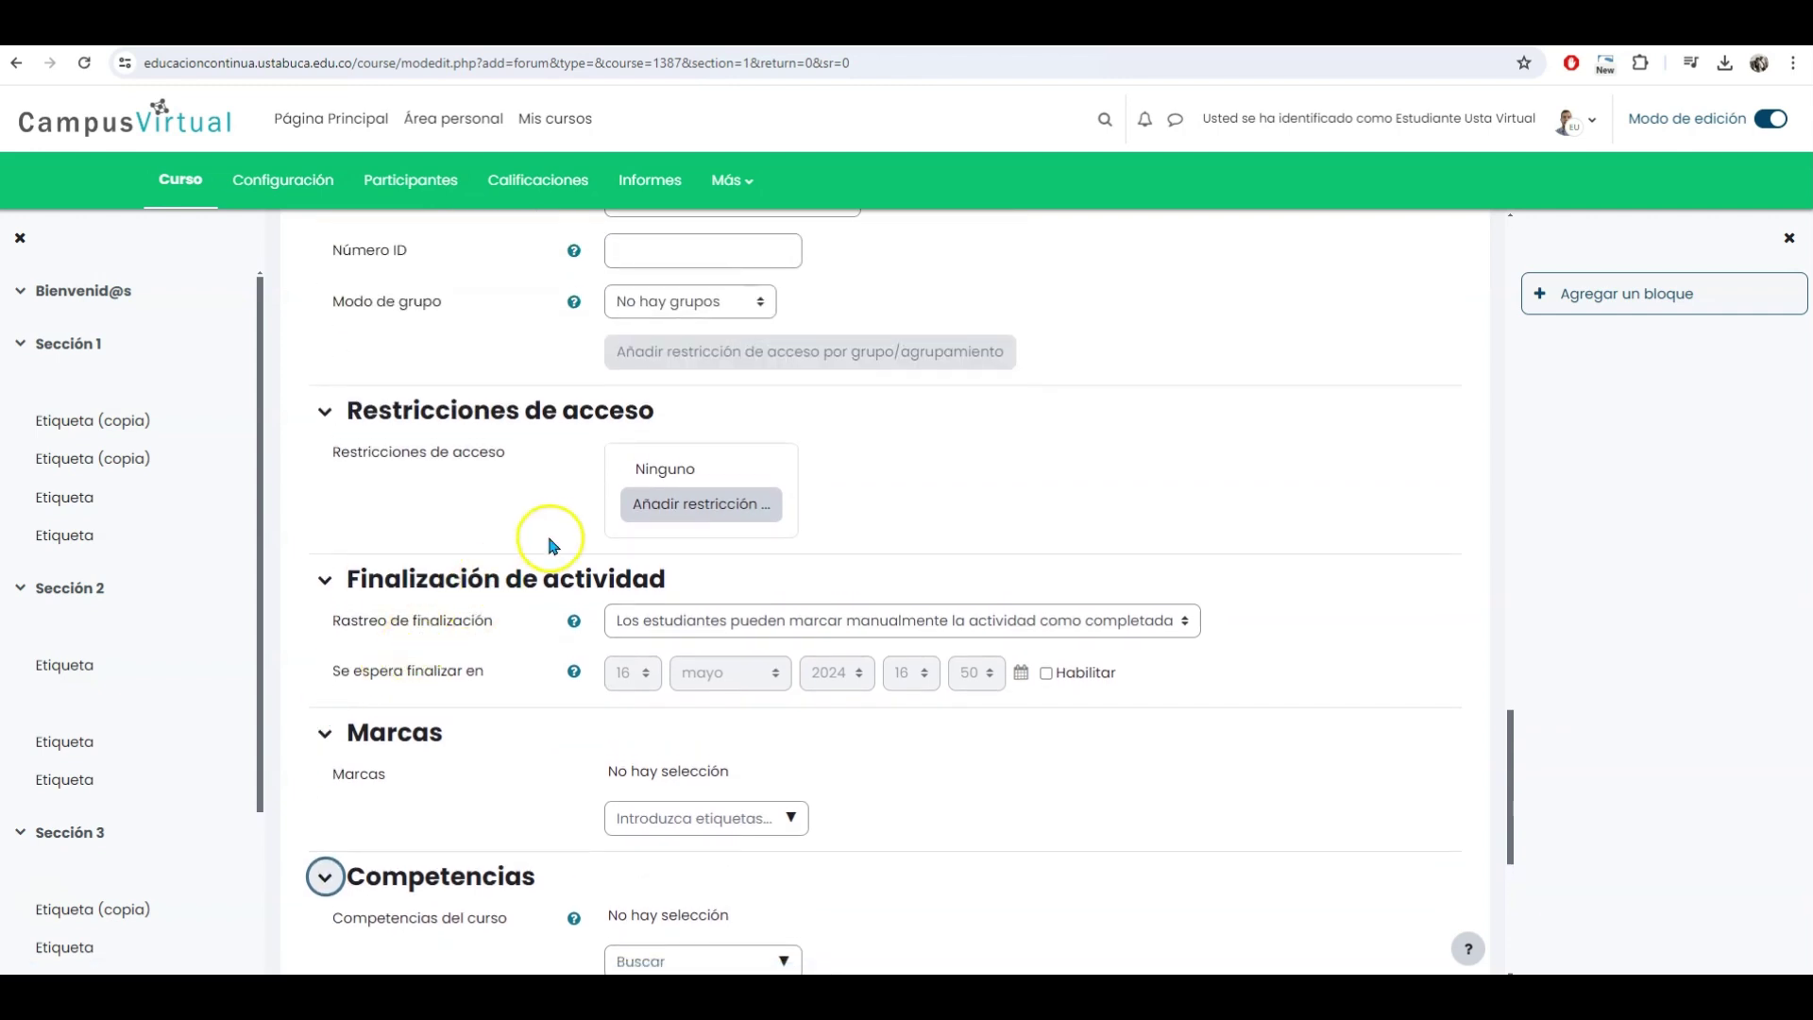
scroll(545, 512, "up", 1)
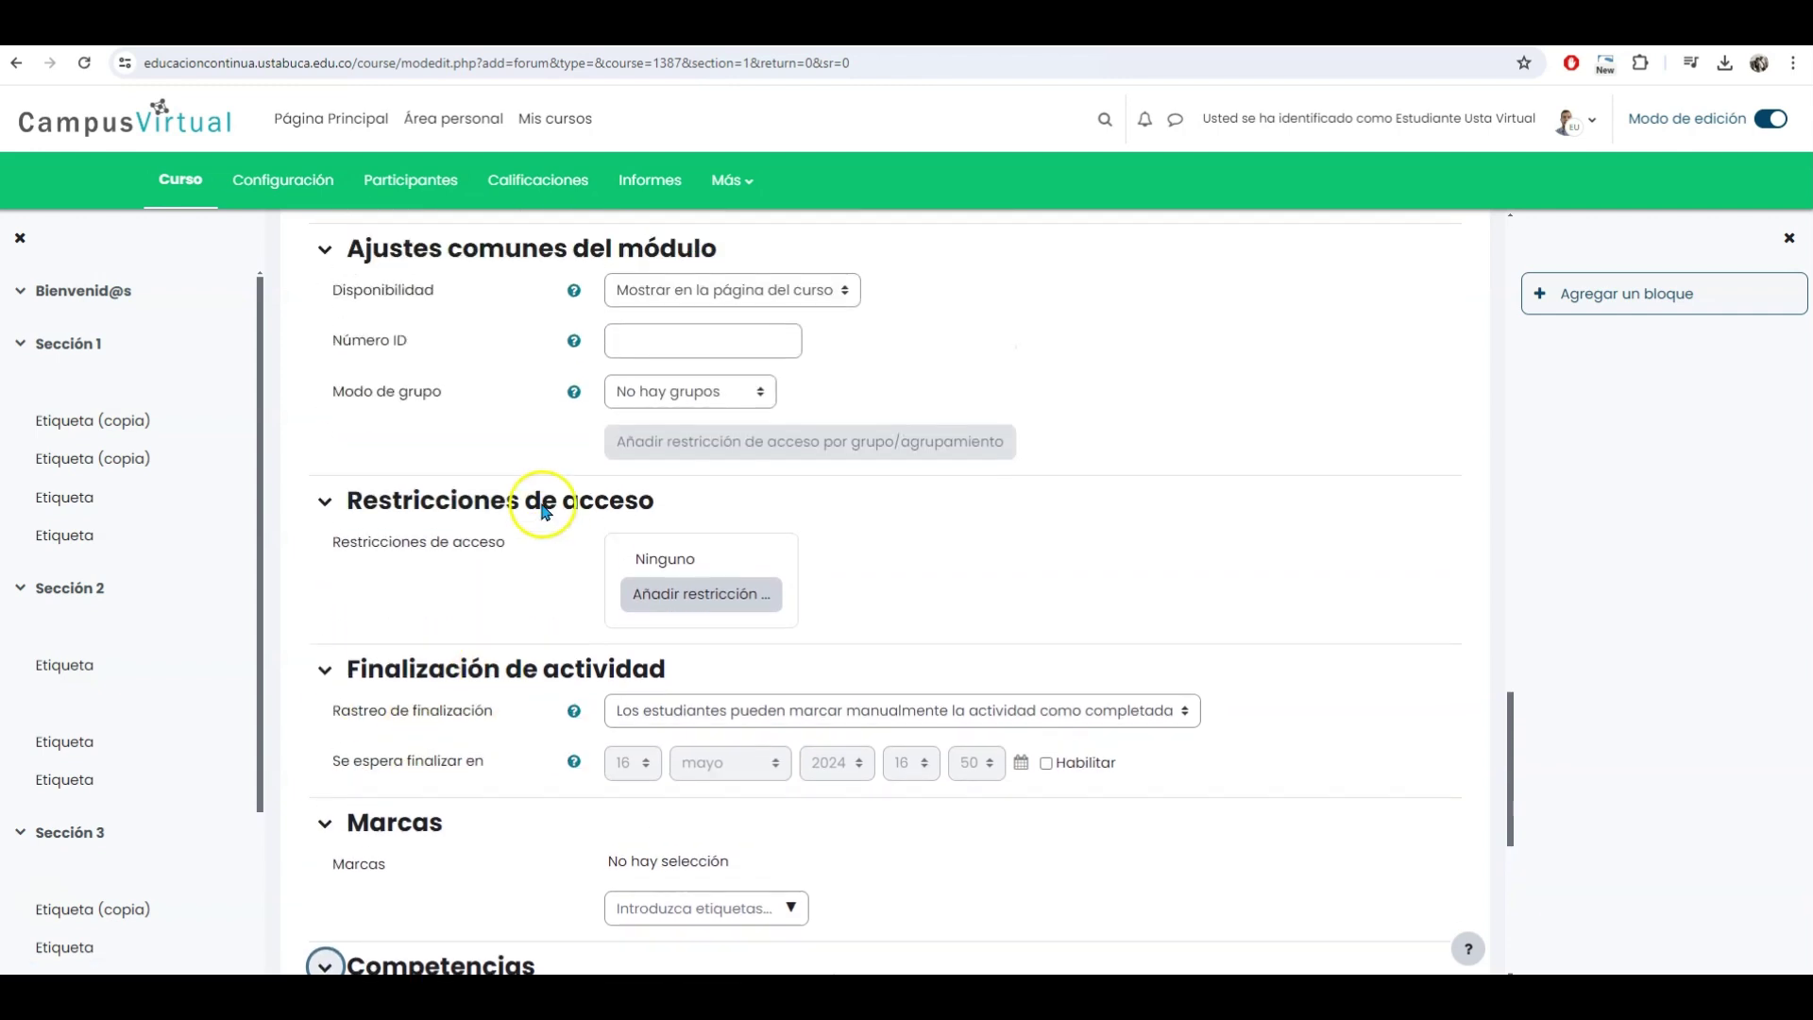
left_click(679, 604)
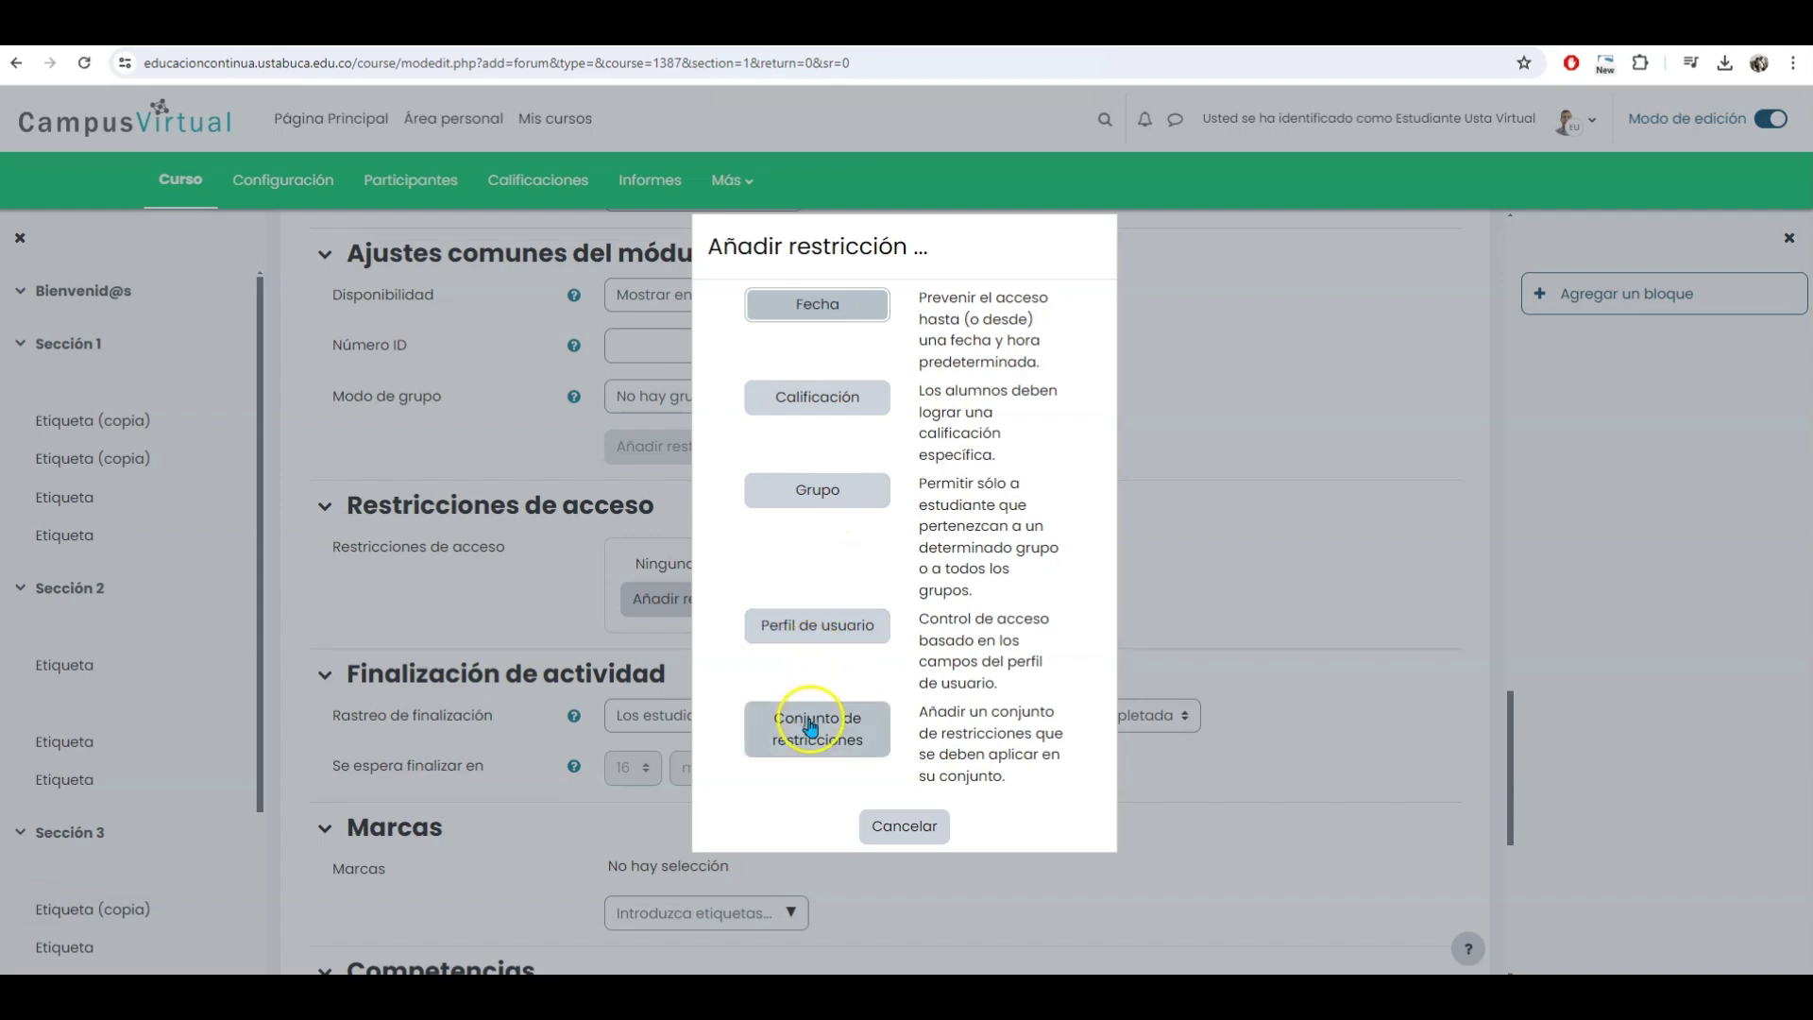
left_click(904, 825)
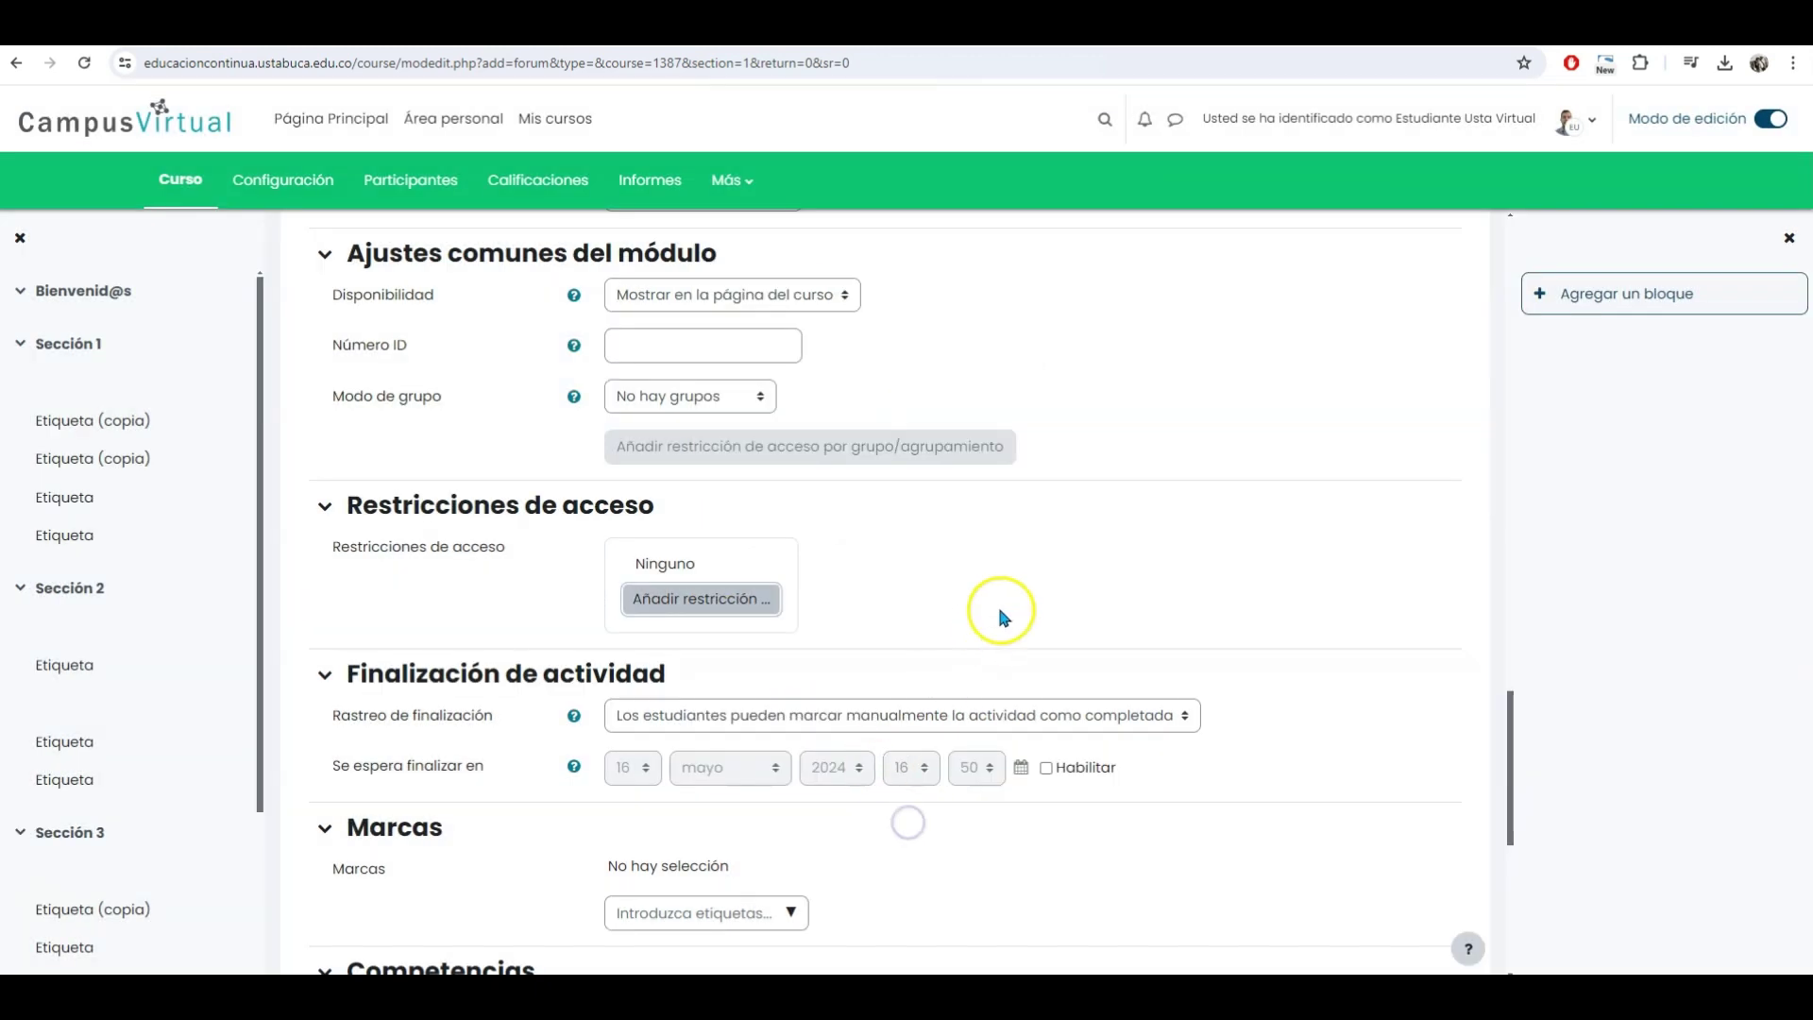
Save the forum, return to the course and locate Foro prueba below the Actividades banner in Sección 1
scroll(997, 603, "down", 2)
scroll(999, 611, "down", 4)
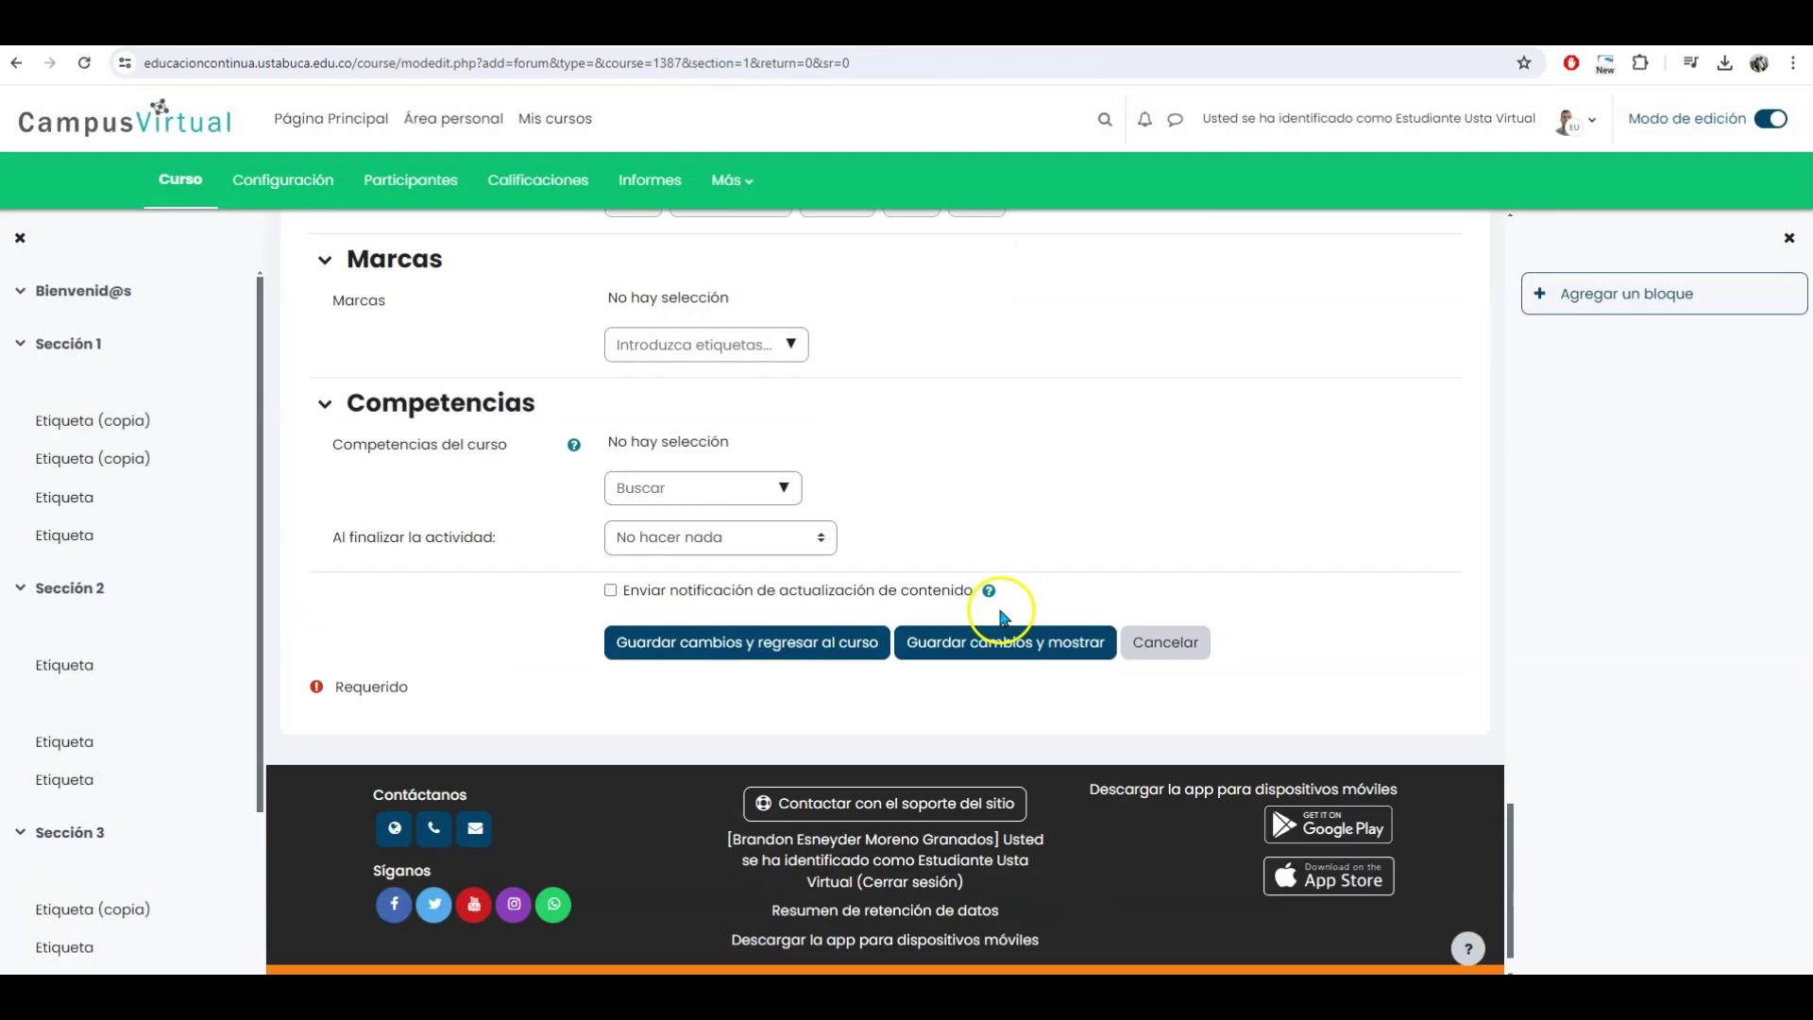
left_click(841, 646)
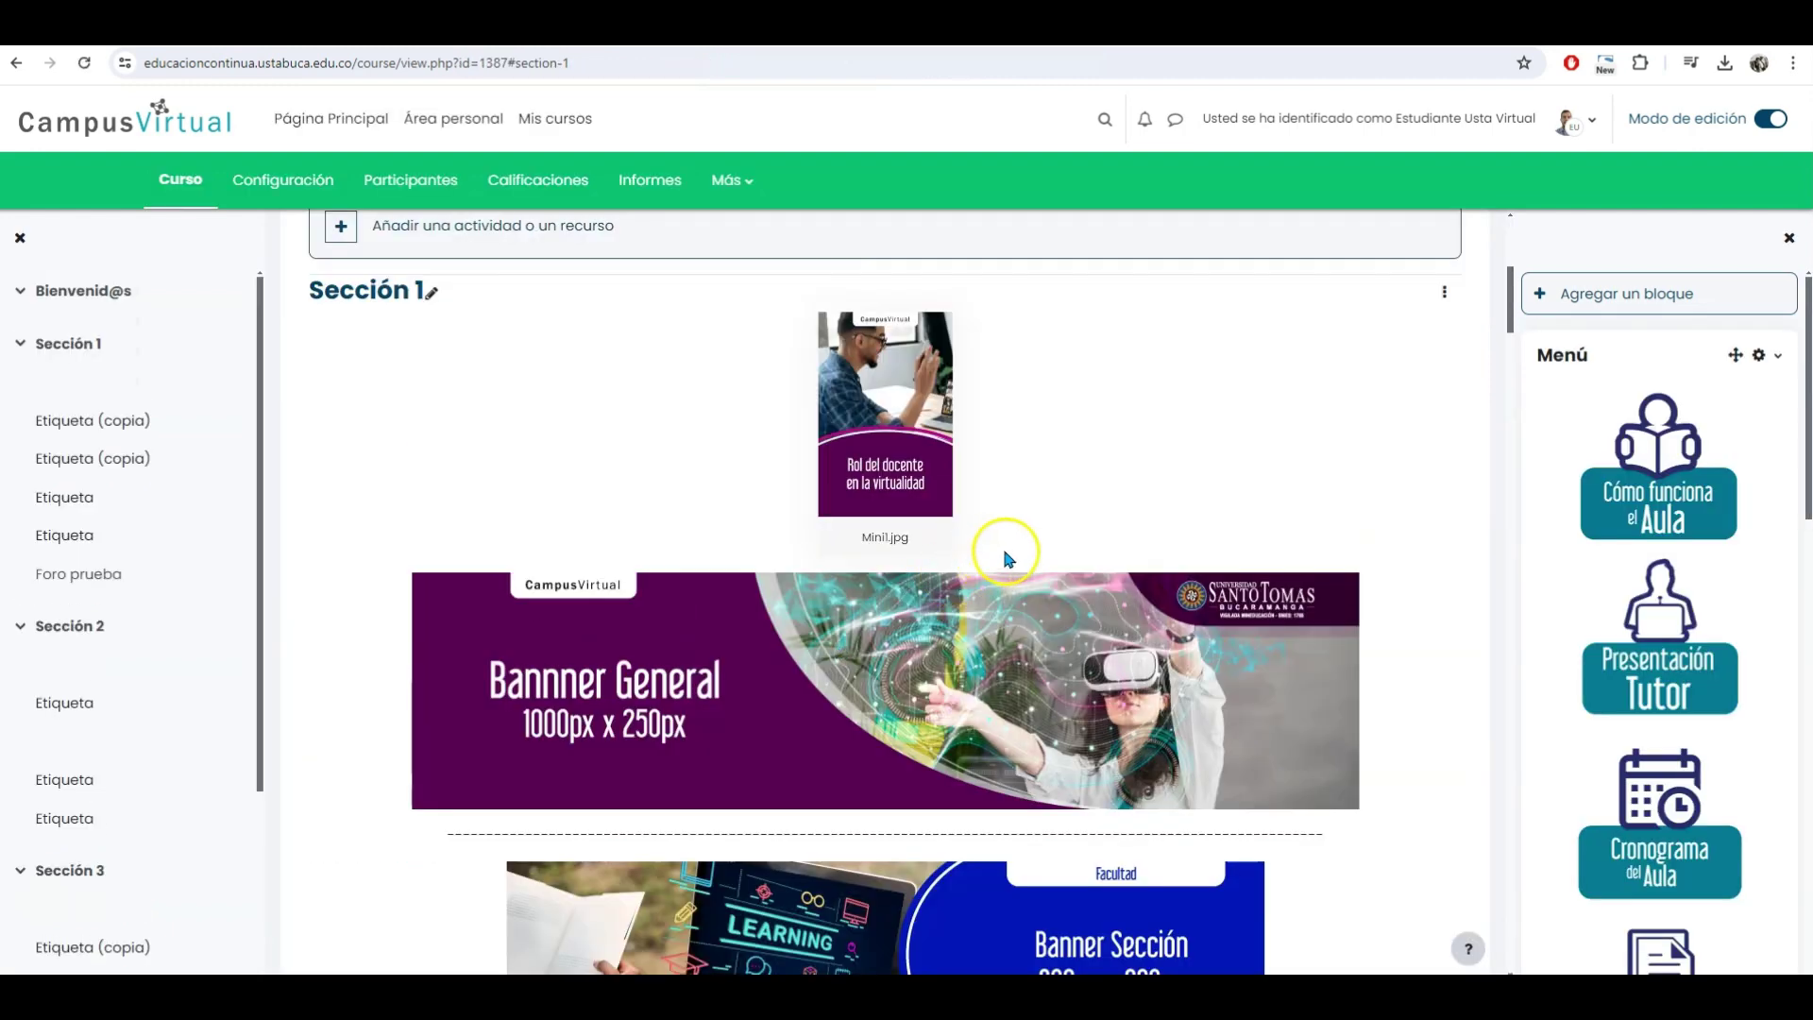
scroll(1201, 465, "down", 12)
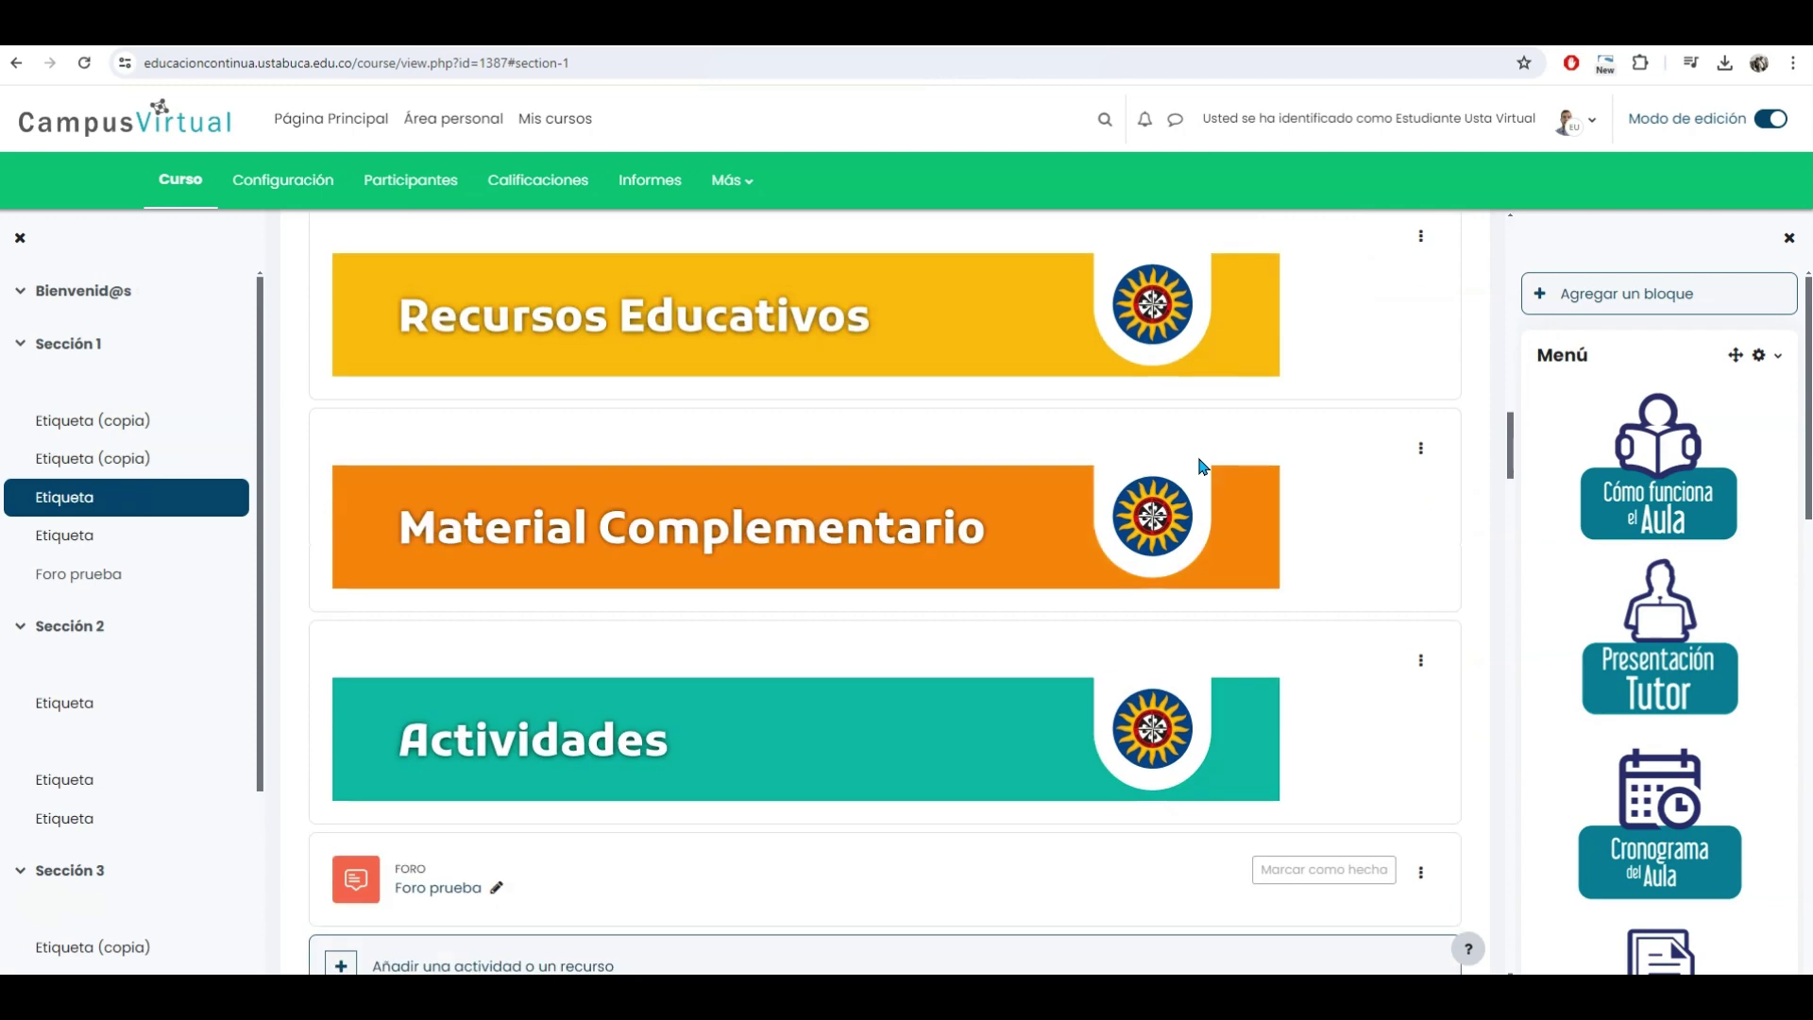
scroll(1199, 465, "up", 2)
scroll(973, 553, "up", 1)
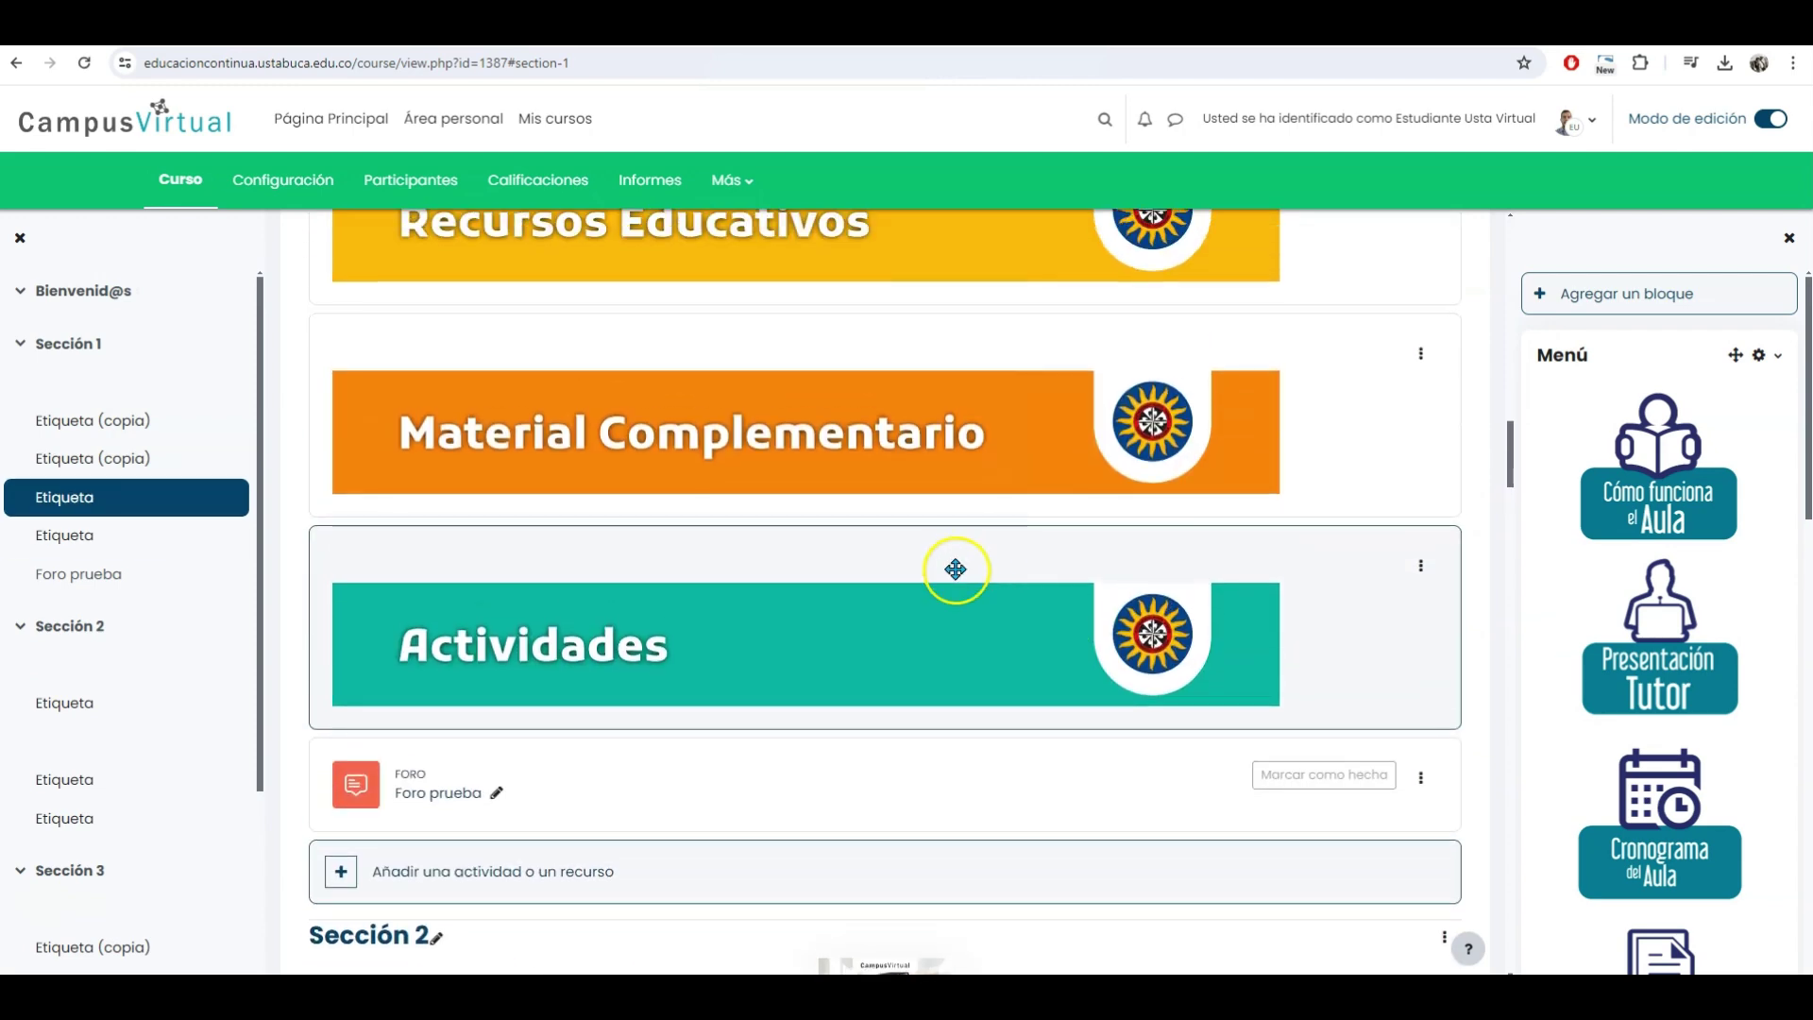